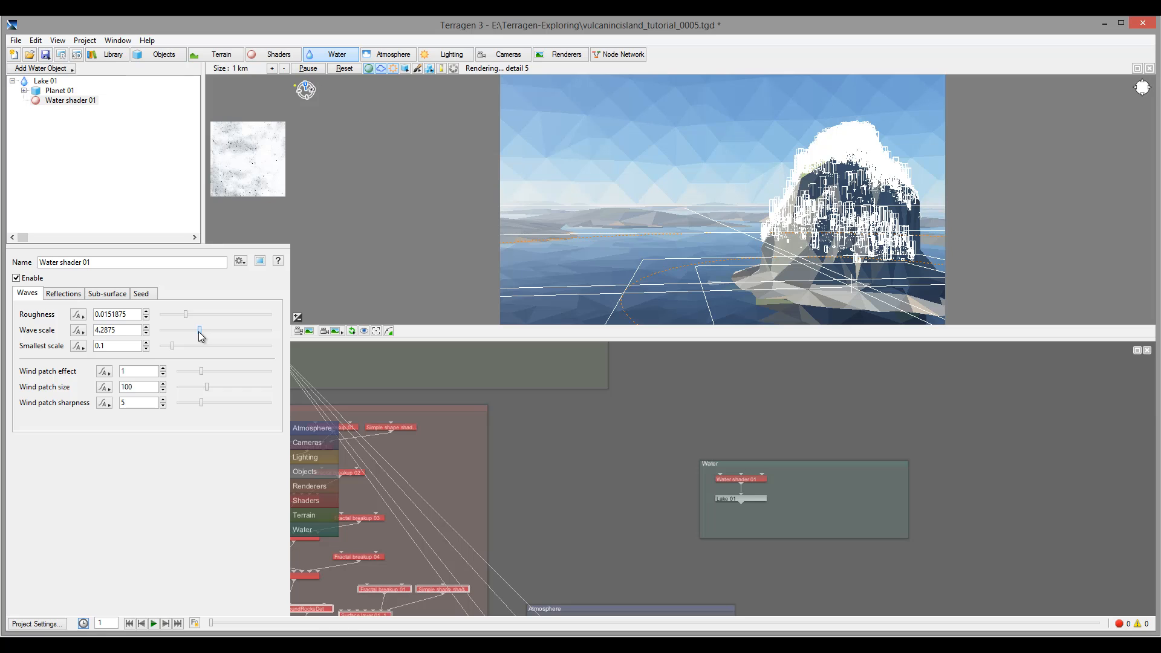
# Set the water shader's wave scale to about 3.05, transparency to 0.8125 and decay distance to about 25.35.
pyautogui.moveTo(200, 331); pyautogui.dragTo(195, 330)
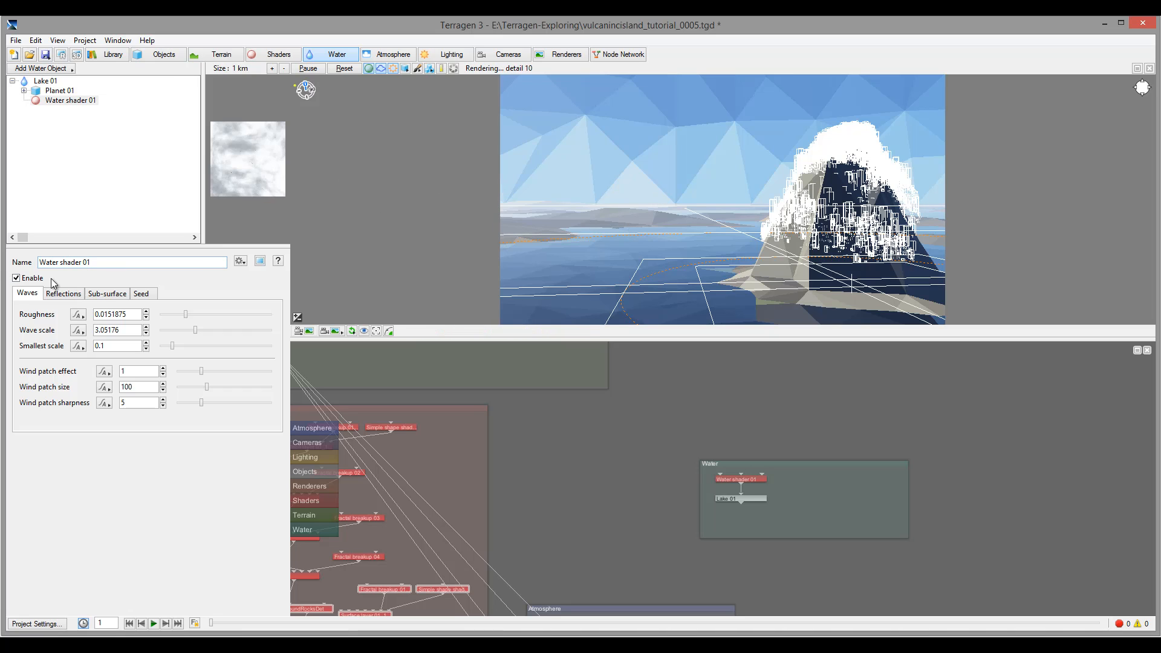
pyautogui.click(102, 297)
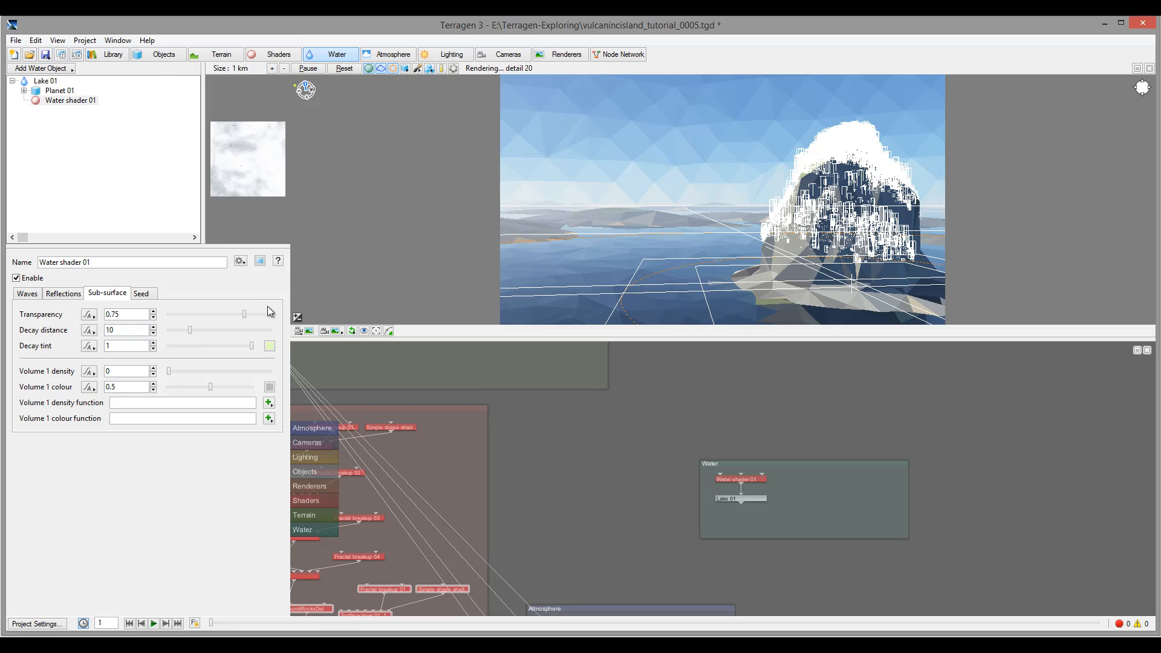
pyautogui.moveTo(245, 314); pyautogui.dragTo(200, 336)
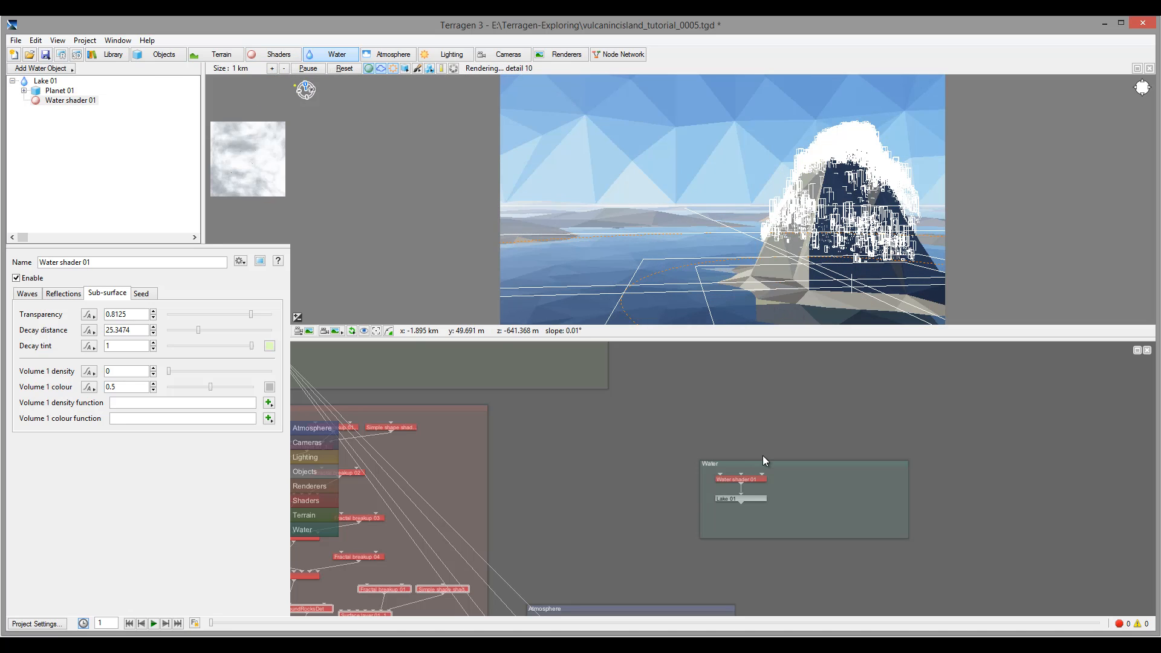
# Examine the shape settings of Fake stones shader 02 and the altitude constraints of its masking surface layer.
pyautogui.moveTo(539, 510); pyautogui.dragTo(816, 380)
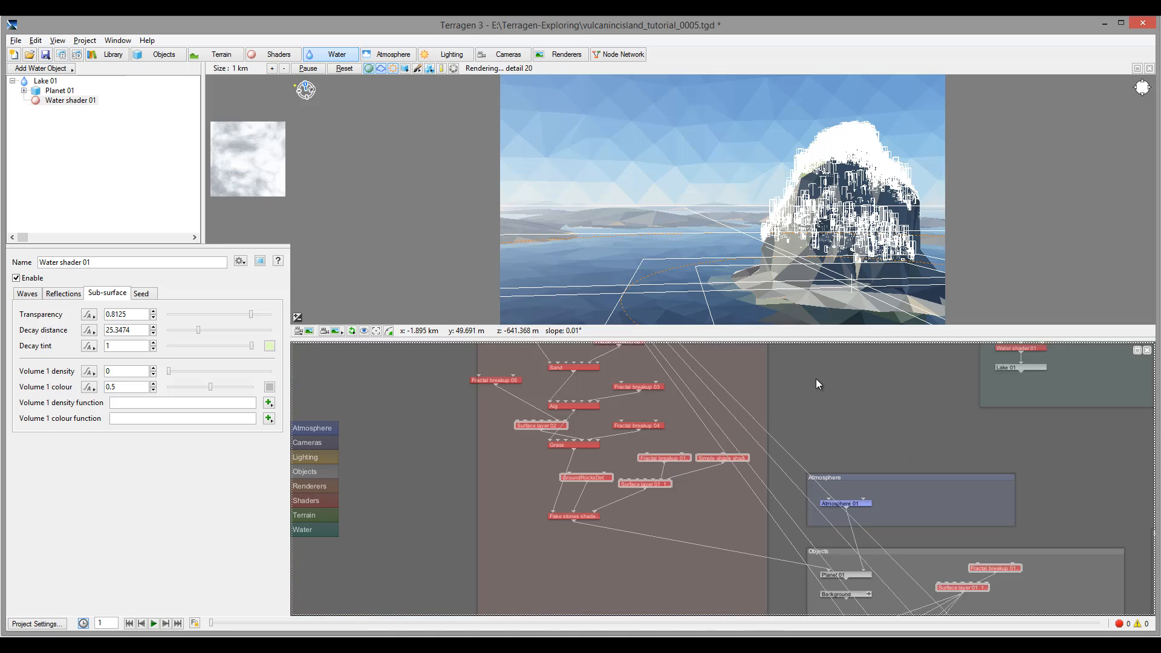
pyautogui.doubleClick(571, 518)
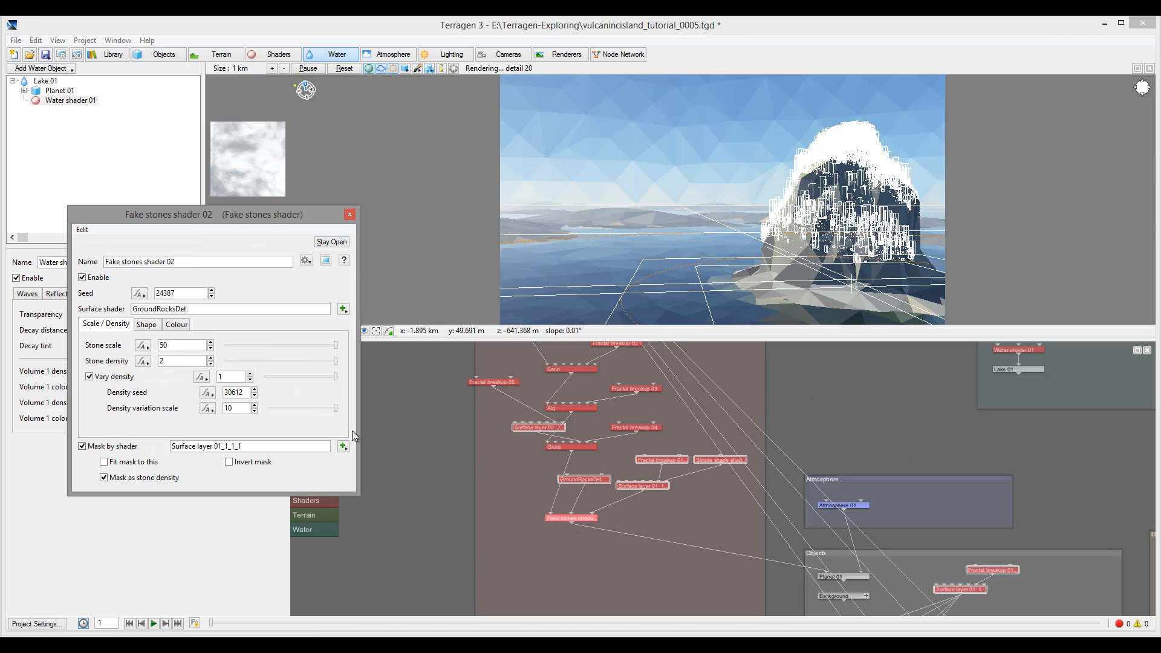
pyautogui.click(146, 326)
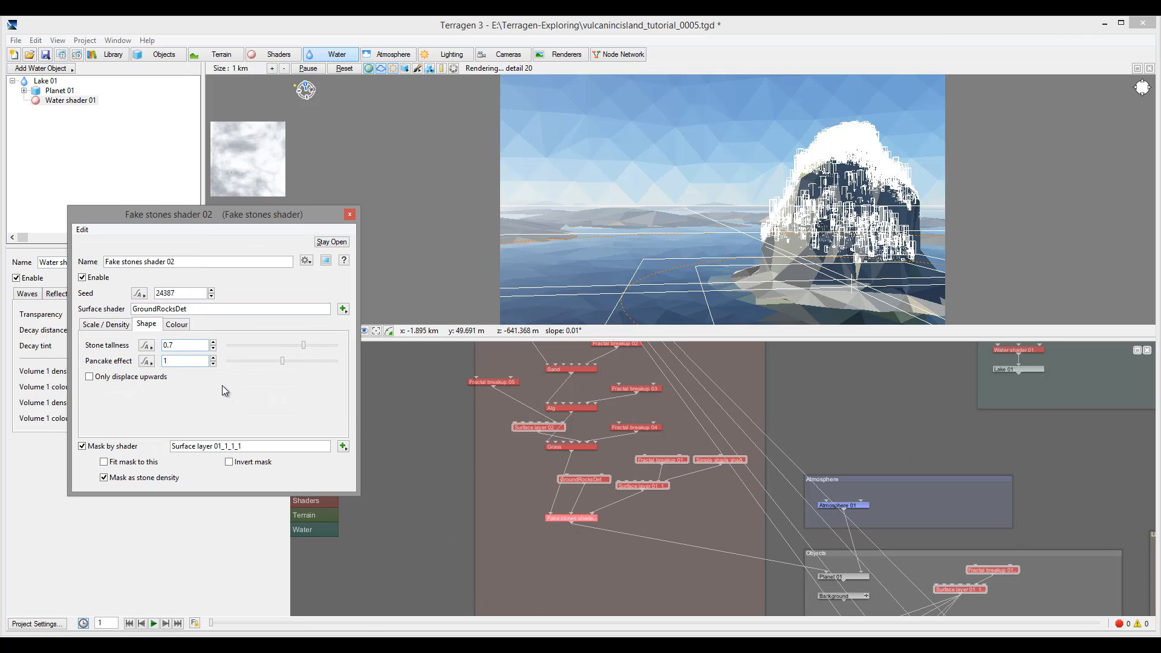
pyautogui.doubleClick(653, 486)
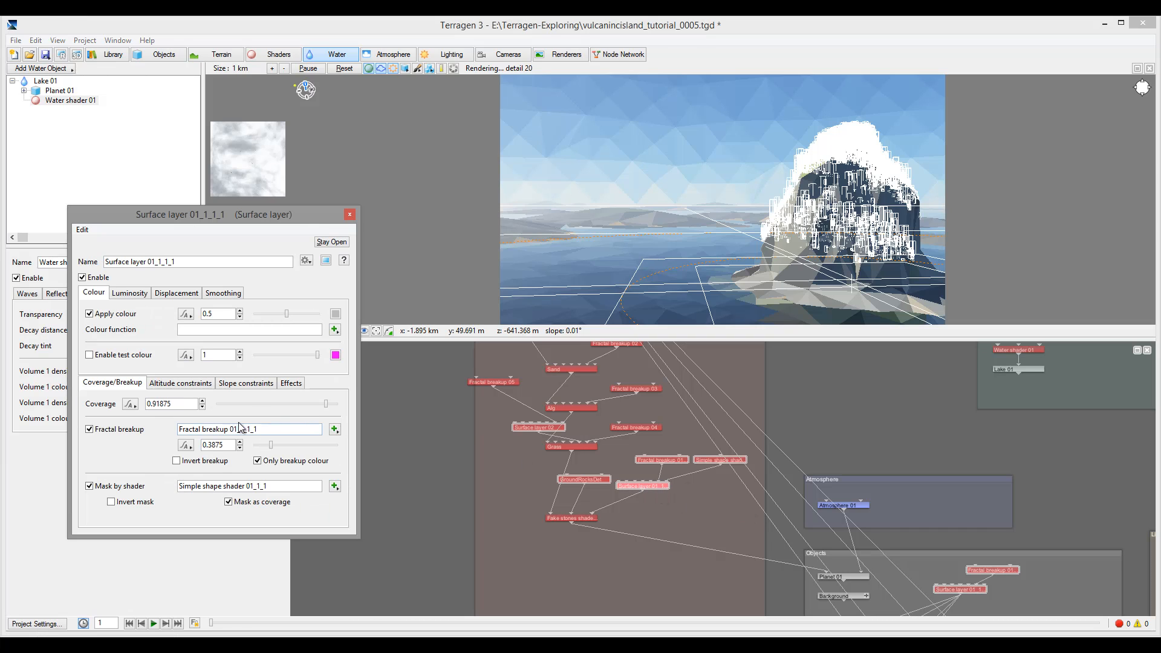
pyautogui.click(185, 385)
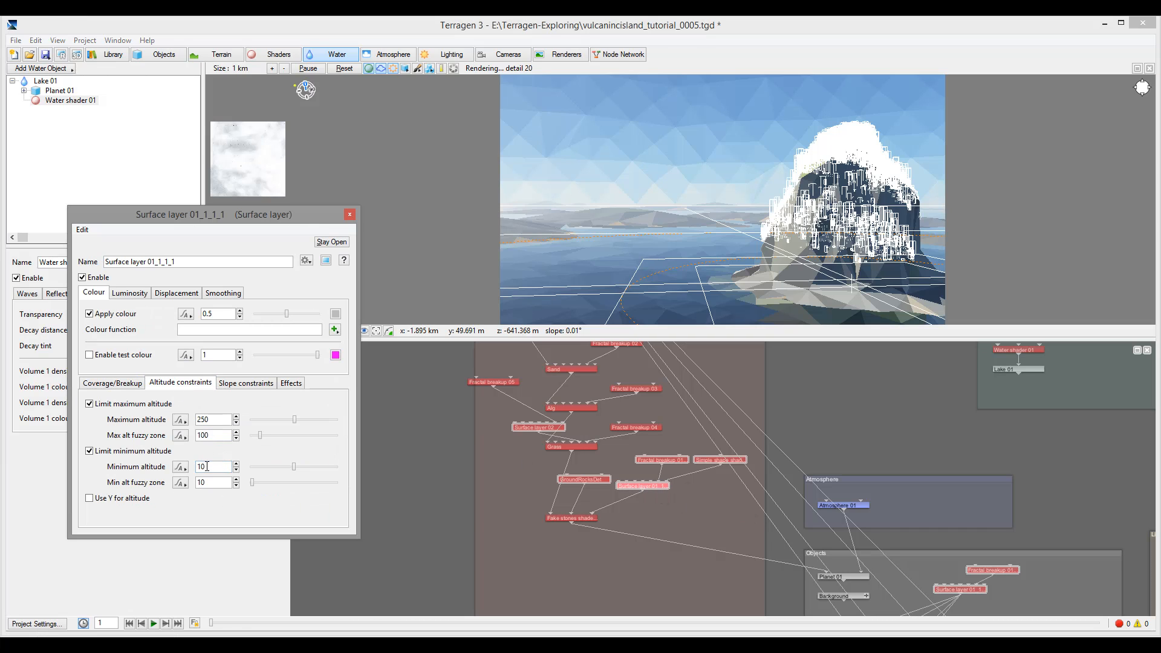
pyautogui.click(350, 214)
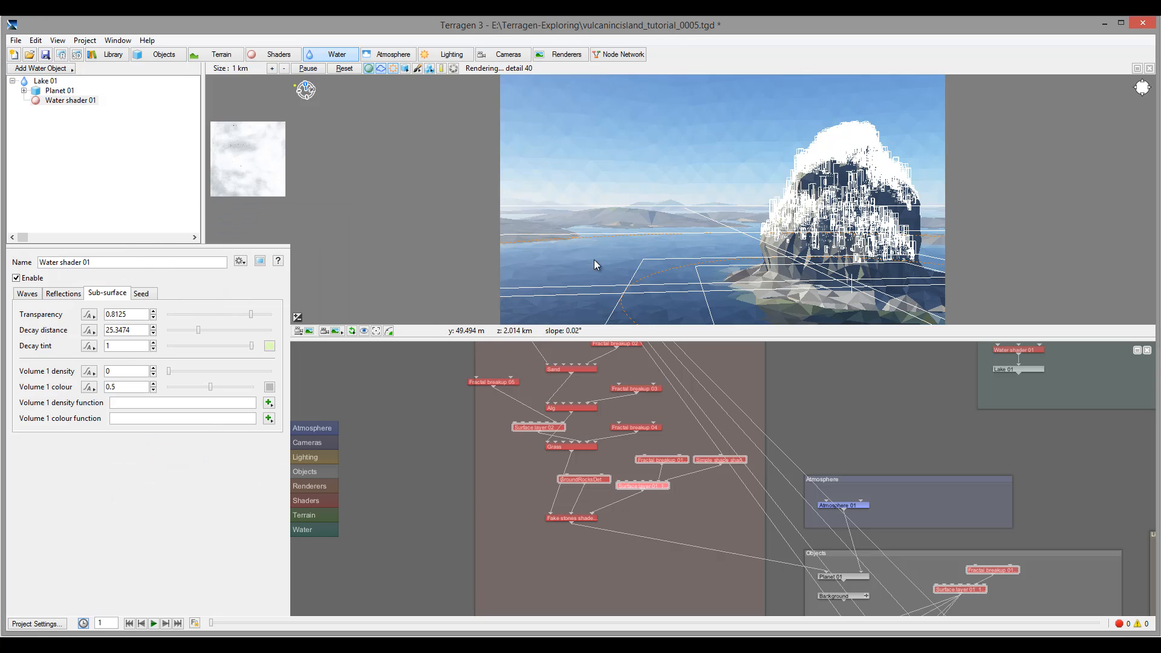
# Raise the water shader's highlight intensity slightly and review its wave and sub-surface settings.
pyautogui.click(46, 295)
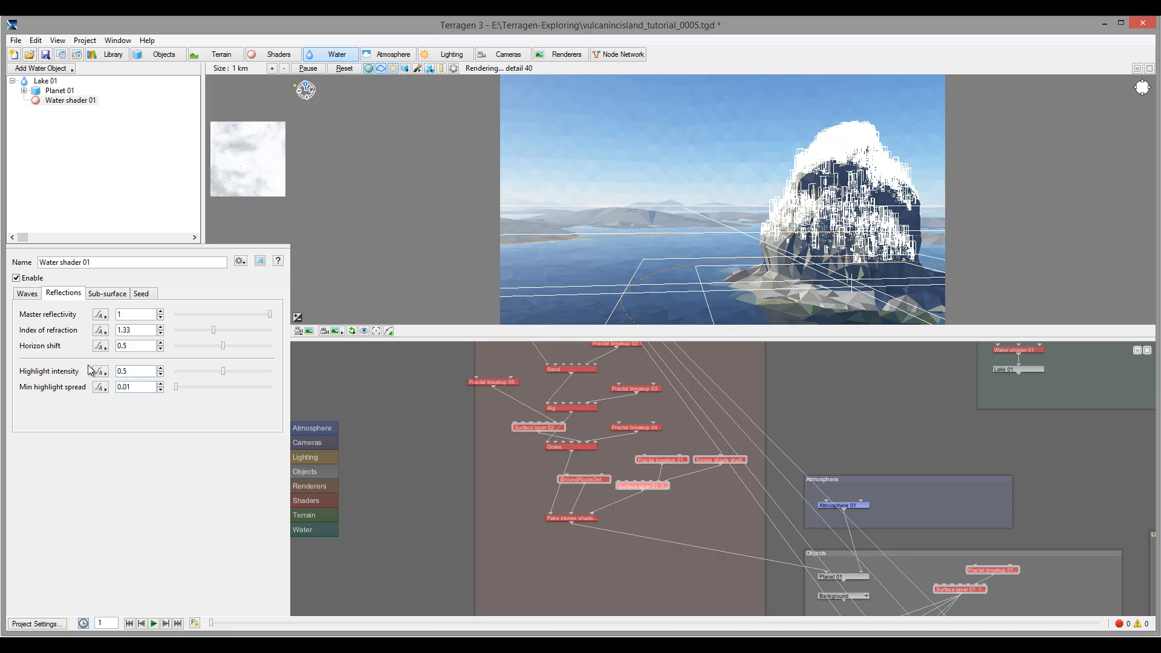
pyautogui.moveTo(224, 375); pyautogui.dragTo(235, 375)
pyautogui.click(26, 294)
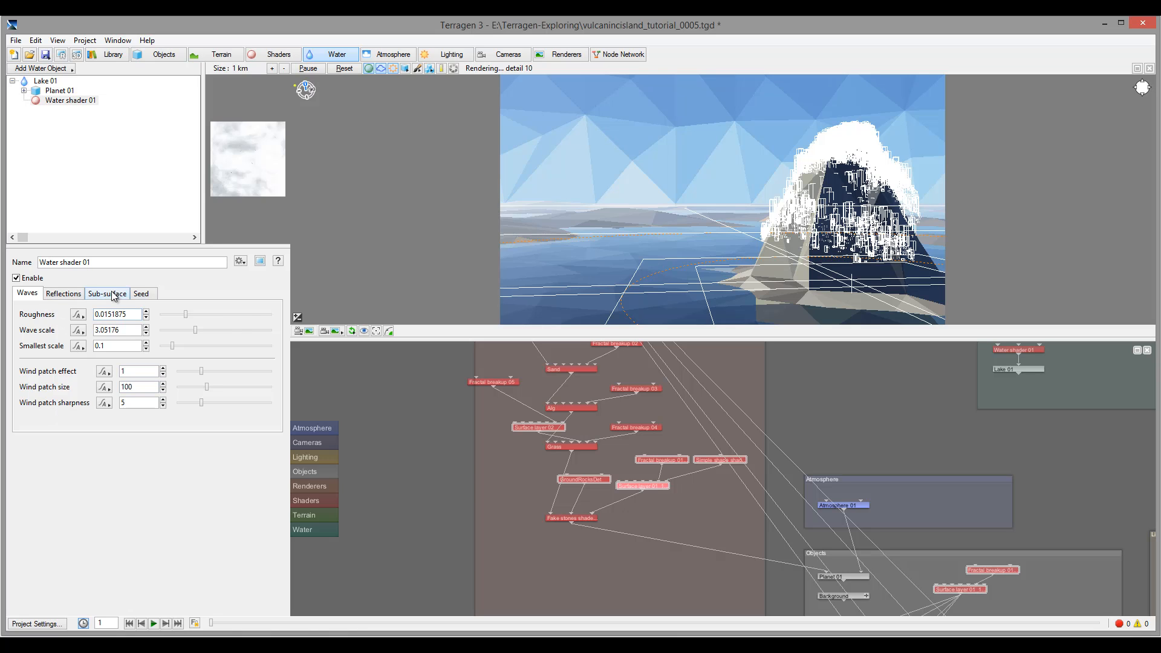
pyautogui.click(114, 294)
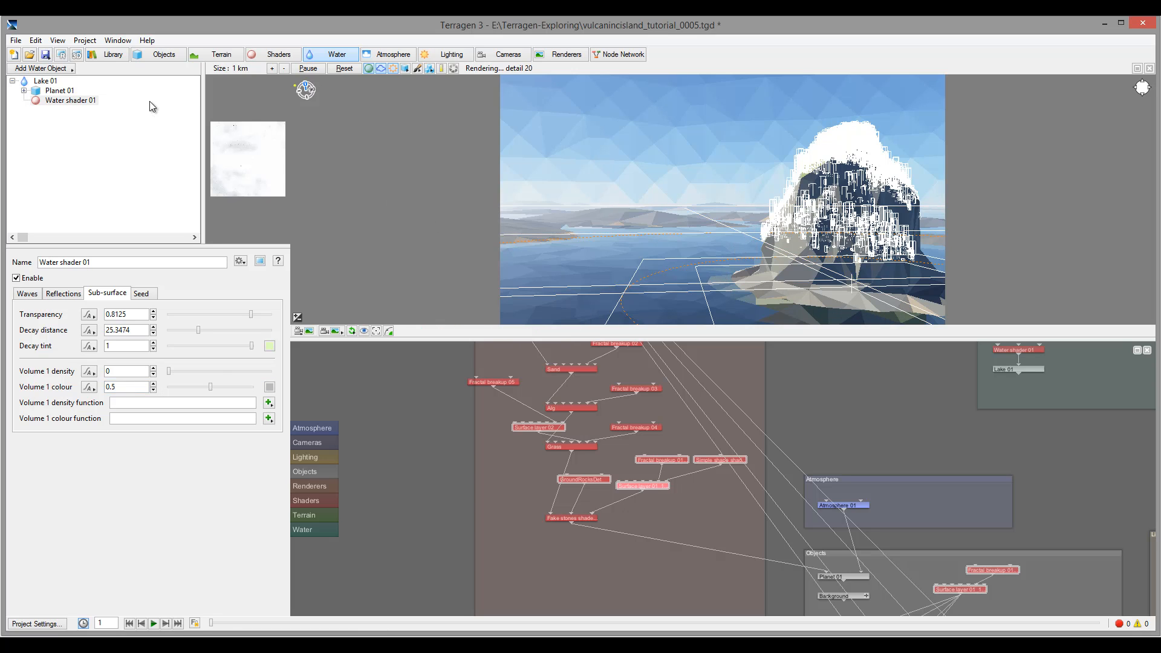
# Set Sunlight 01's heading to 283.5 and its elevation to 14.625.
pyautogui.click(447, 54)
pyautogui.click(56, 92)
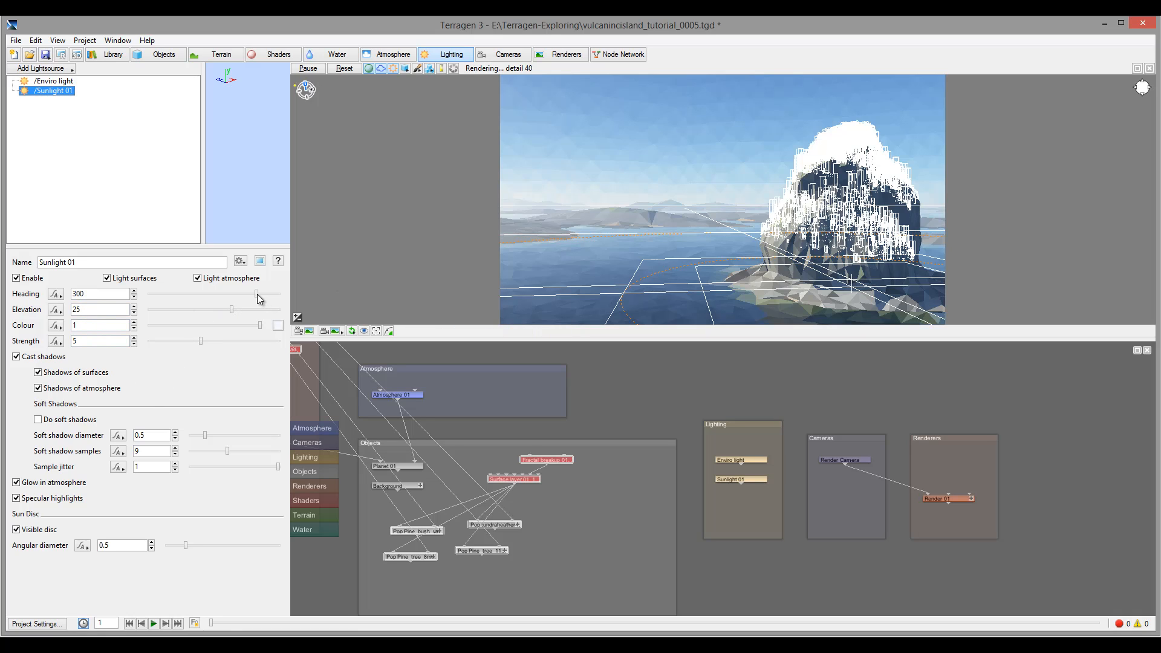
pyautogui.moveTo(256, 294); pyautogui.dragTo(254, 295)
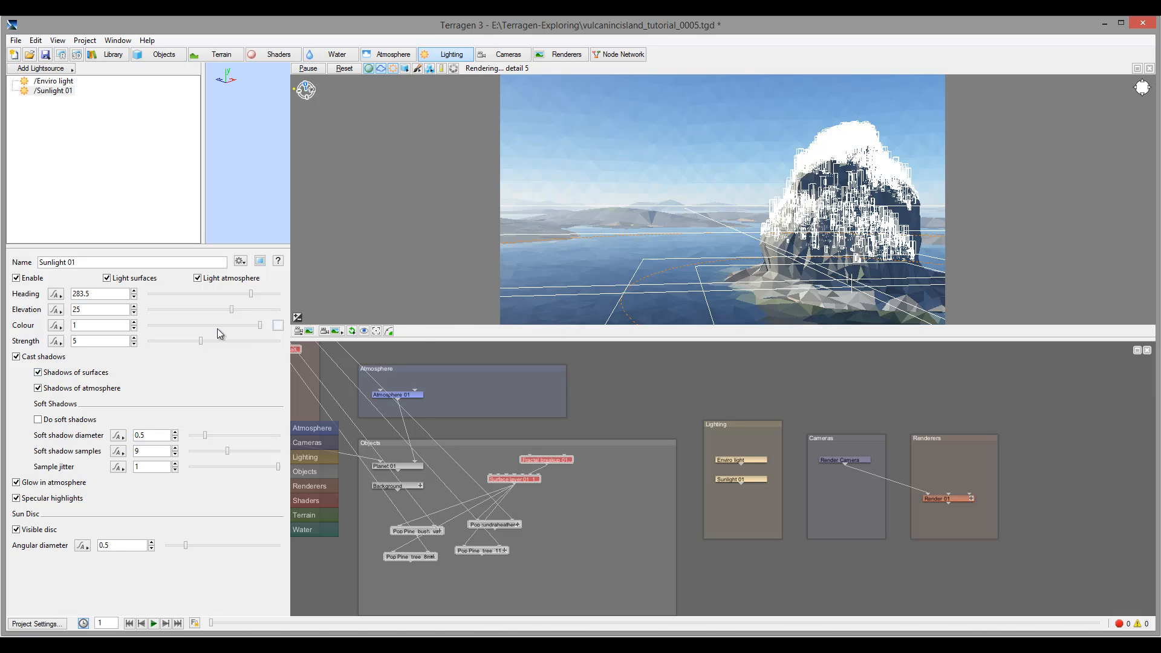
pyautogui.click(232, 310)
pyautogui.moveTo(232, 310); pyautogui.dragTo(230, 310)
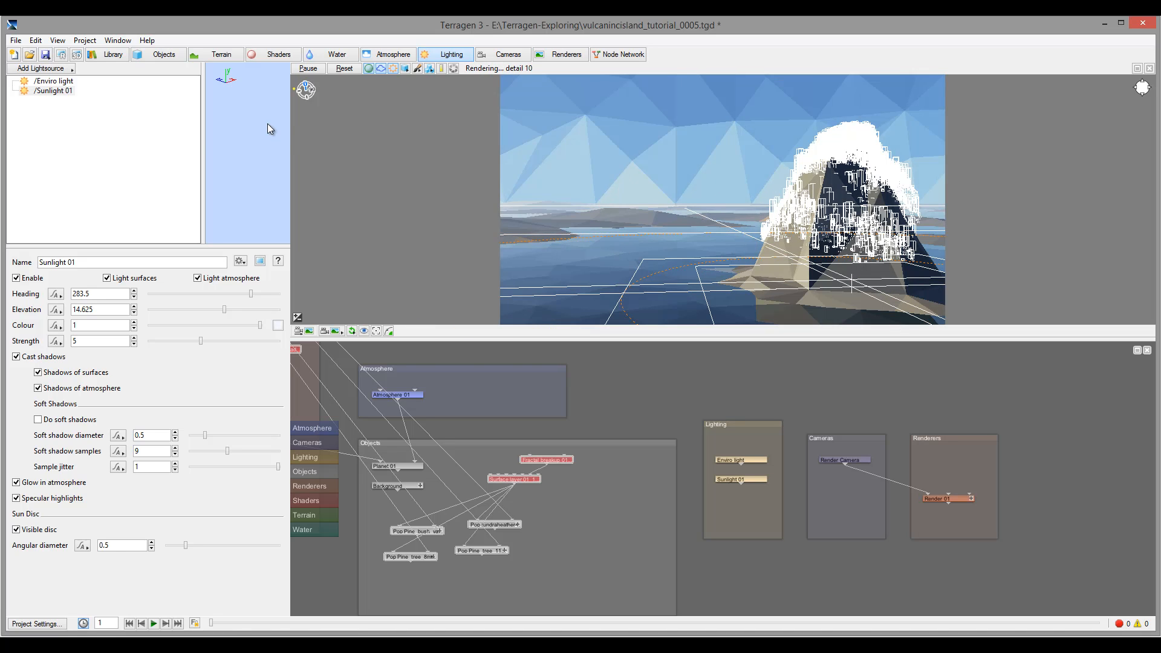
# Increase the haze density of Atmosphere 01 to about 2.71.
pyautogui.click(390, 54)
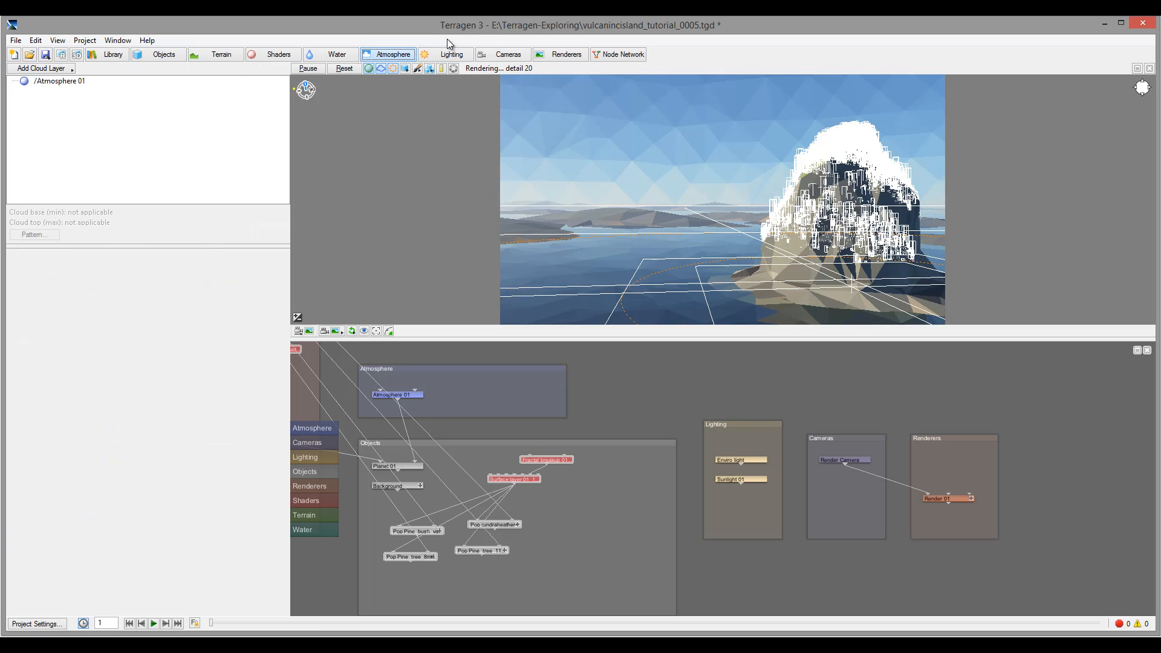
pyautogui.click(59, 83)
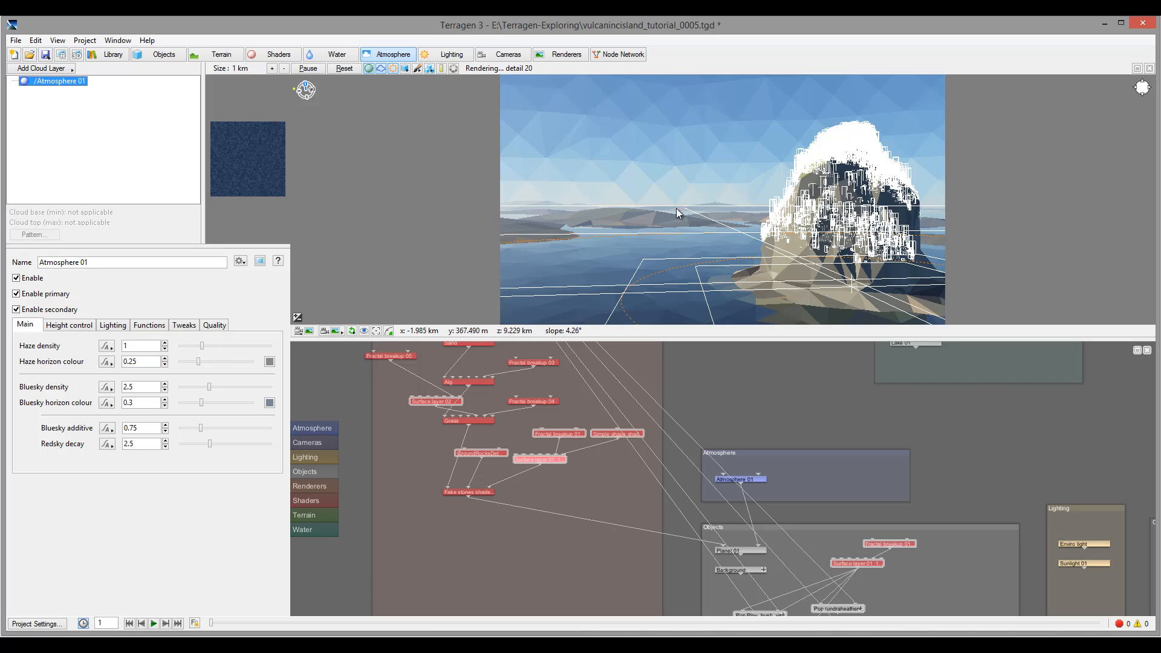
pyautogui.click(202, 347)
pyautogui.moveTo(207, 346); pyautogui.dragTo(214, 347)
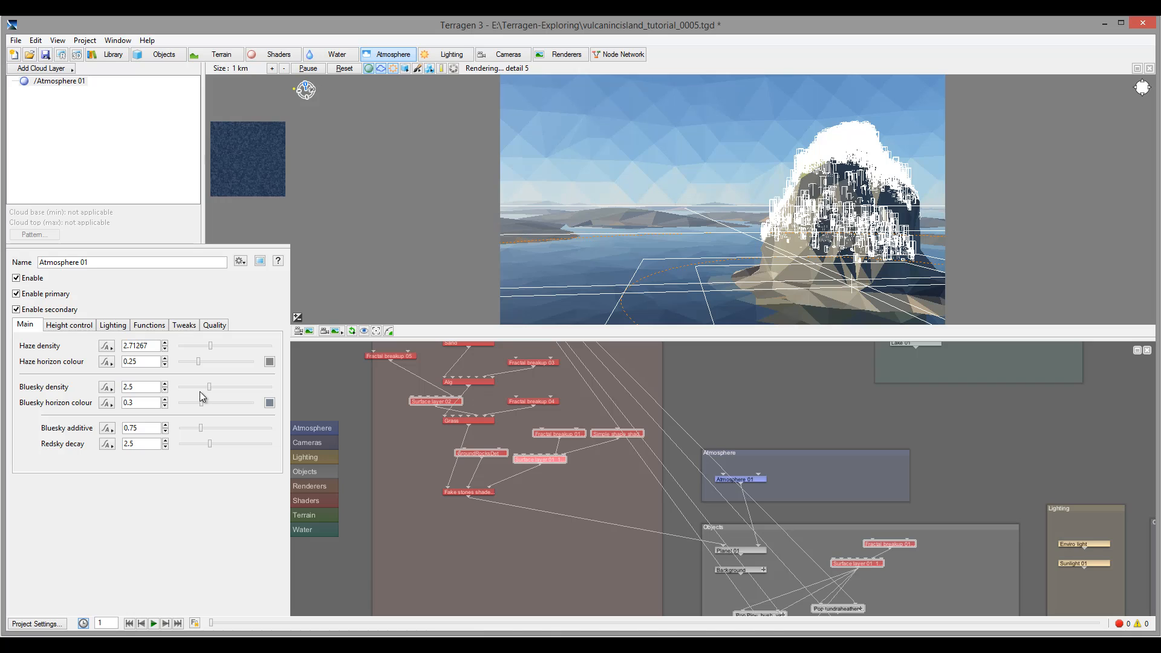
# Set Atmosphere 01's bluesky density to about 8.44 and its haze exponential height to 1375.
pyautogui.click(215, 387)
pyautogui.moveTo(215, 388); pyautogui.dragTo(222, 387)
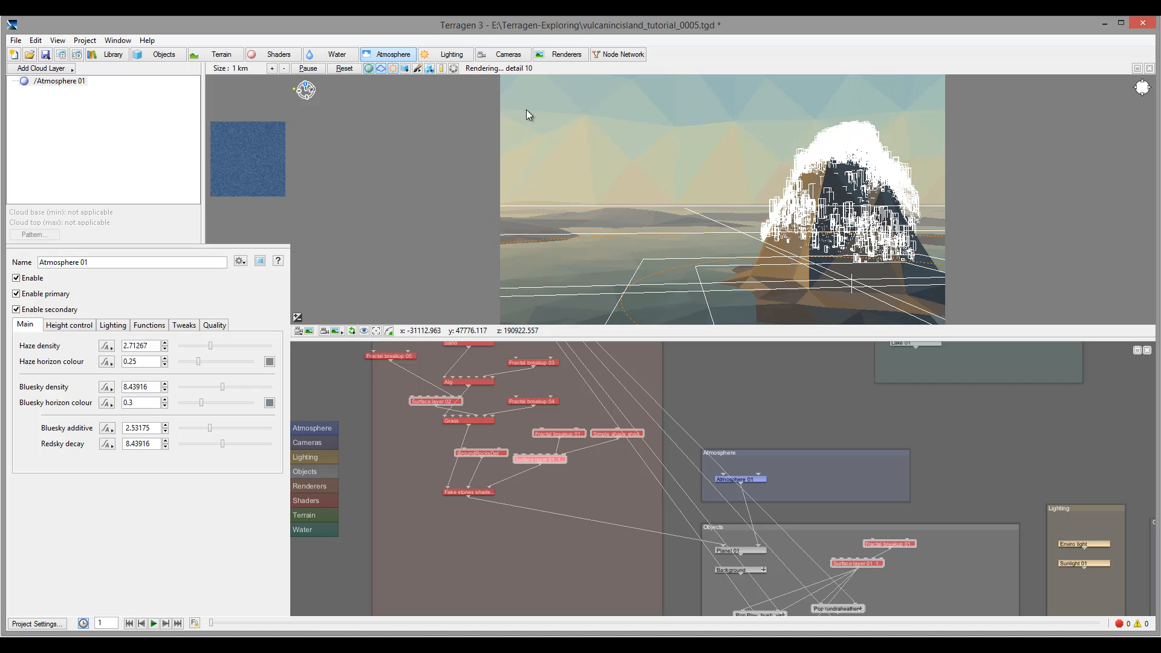
pyautogui.click(67, 325)
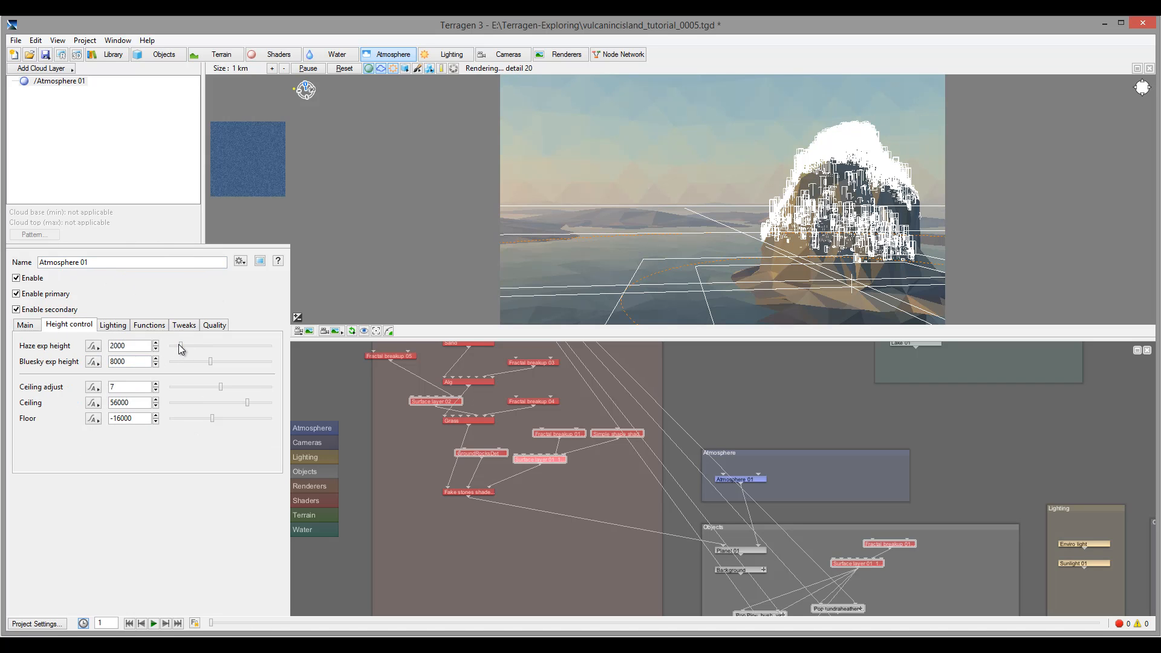
pyautogui.moveTo(182, 348); pyautogui.dragTo(181, 348)
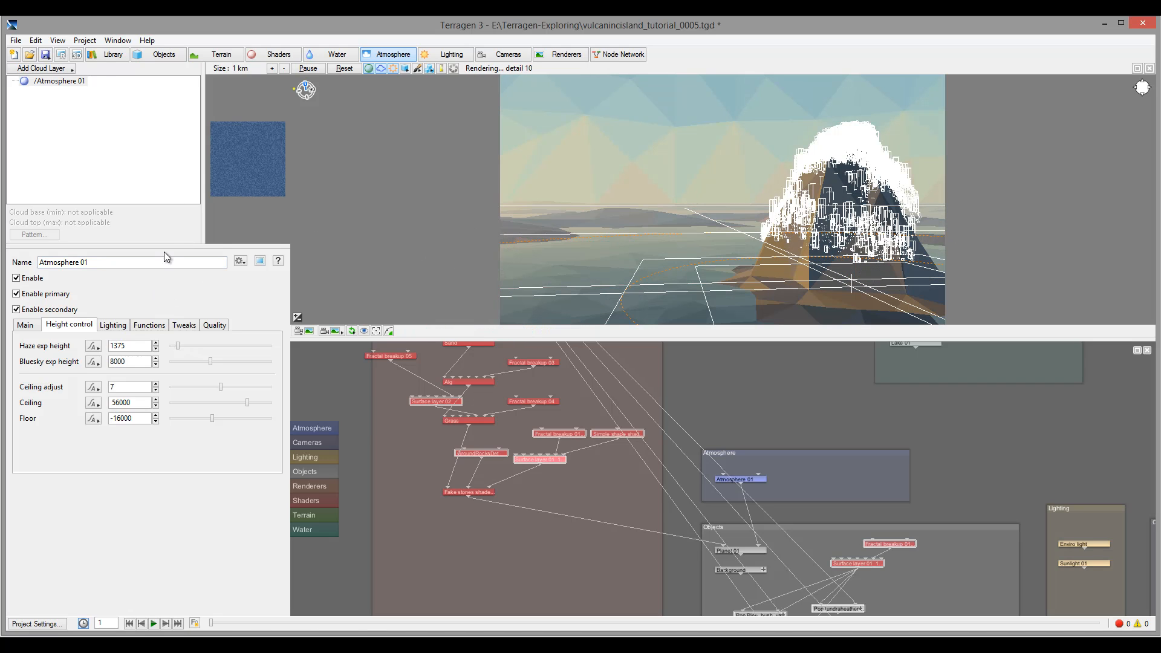
# Add a mid-level 3D volumetric altocumulus cloud layer and open an enlarged shader preview of it beside its settings.
pyautogui.click(73, 70)
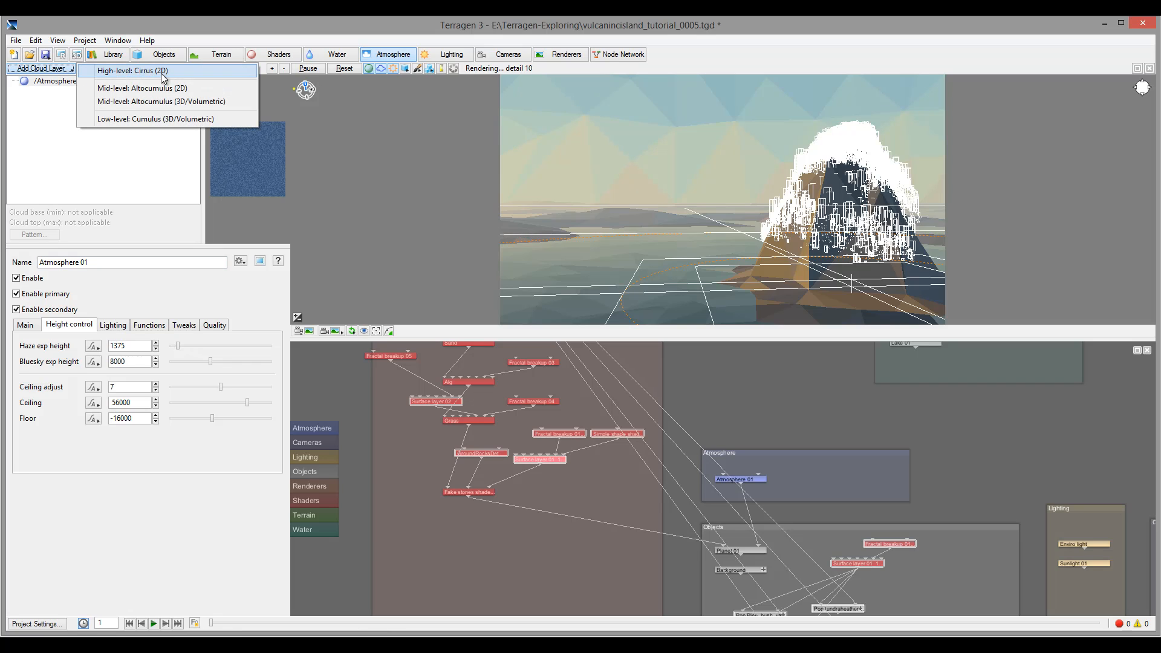
pyautogui.click(132, 102)
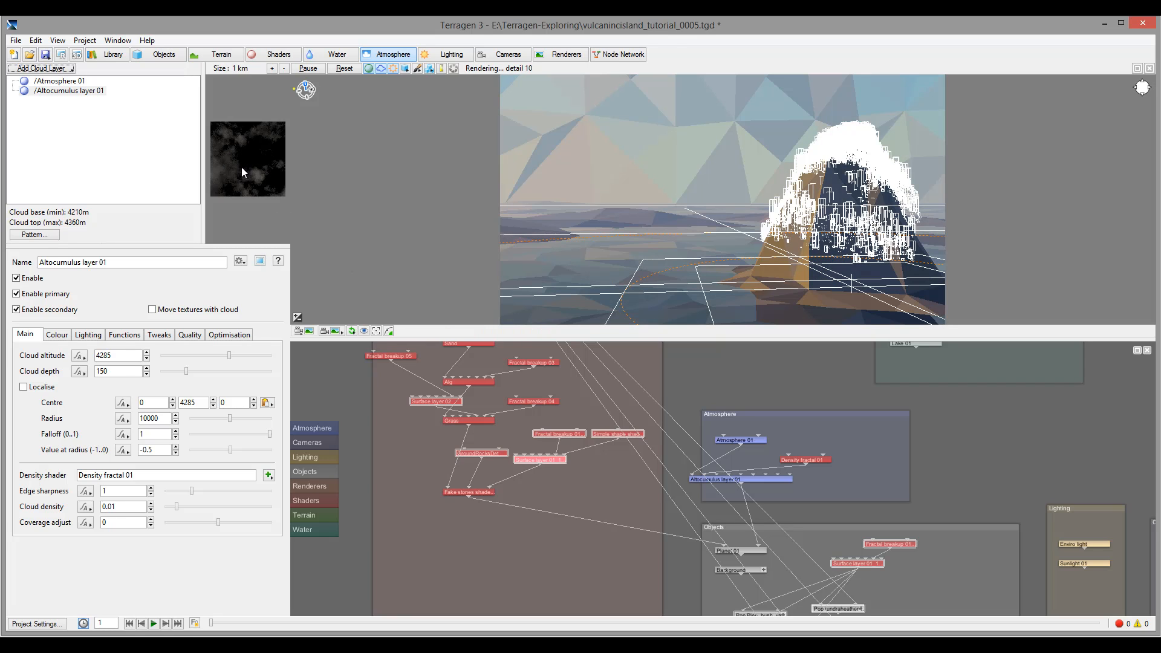
pyautogui.click(259, 261)
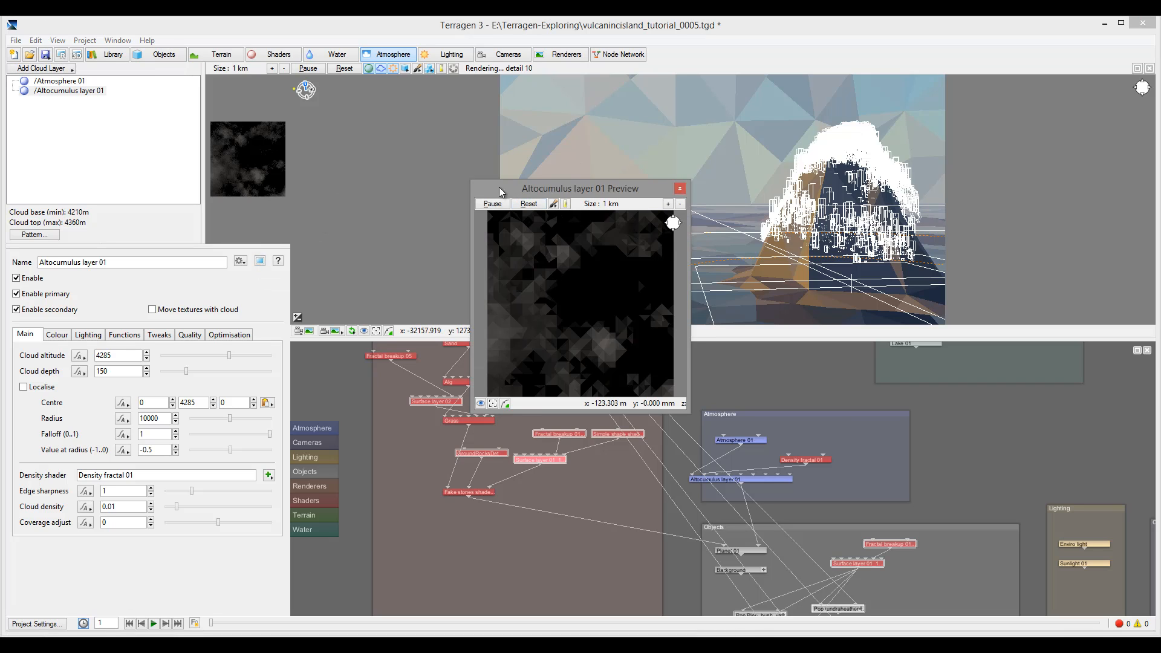
pyautogui.moveTo(479, 187); pyautogui.dragTo(374, 130)
pyautogui.moveTo(584, 355); pyautogui.dragTo(846, 563)
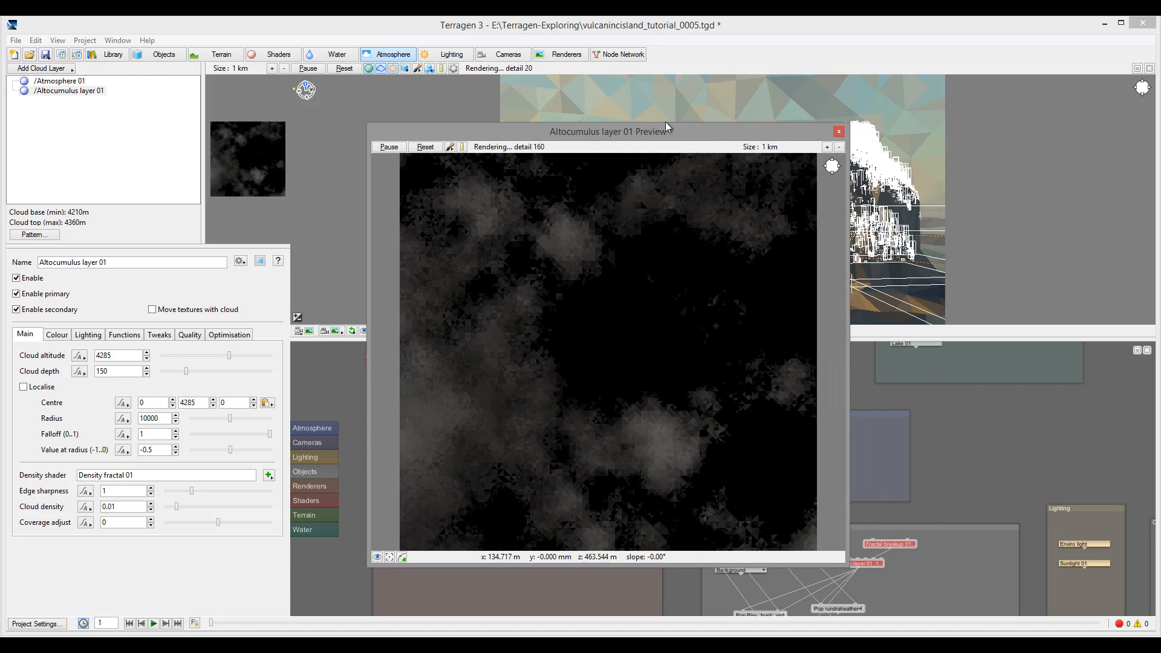
pyautogui.moveTo(667, 127); pyautogui.dragTo(567, 69)
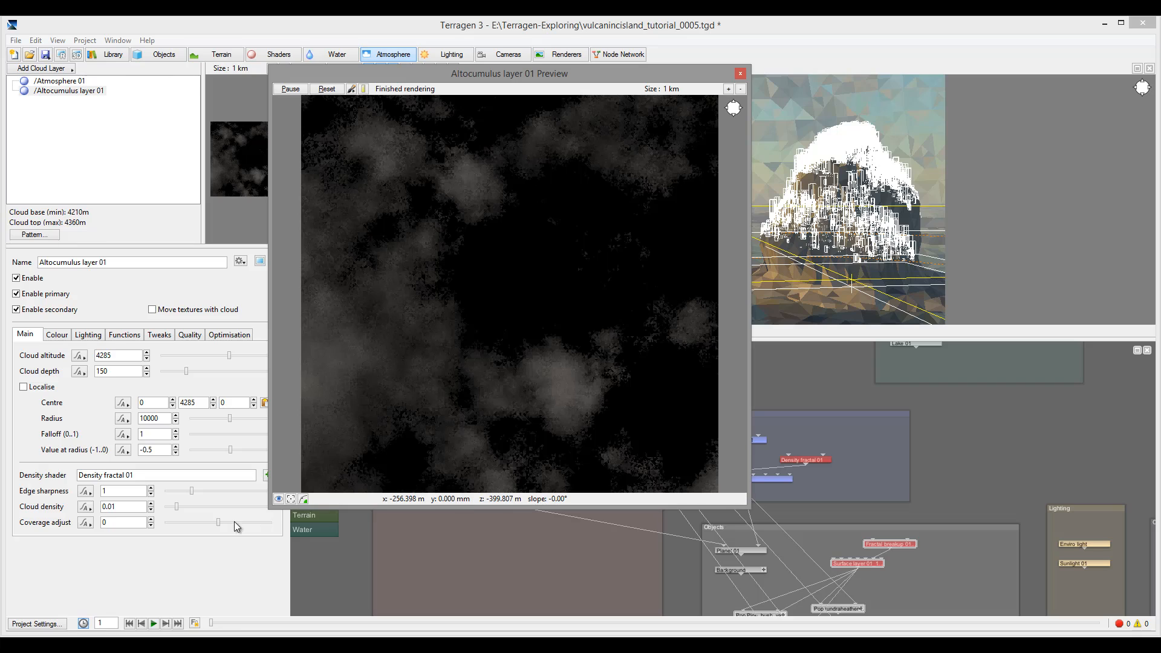
# Set the altocumulus layer's coverage adjust to 0.725, cloud density to about 0.0019 and edge sharpness to about 0.16, then close its preview.
pyautogui.click(219, 525)
pyautogui.moveTo(223, 523); pyautogui.dragTo(242, 522)
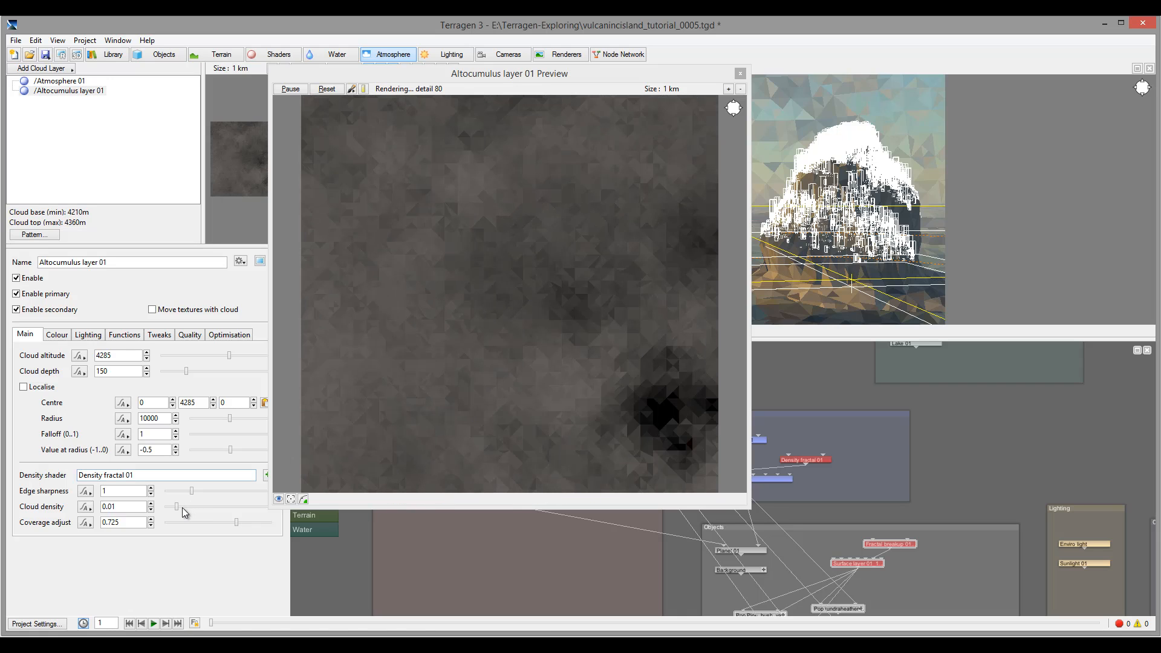
pyautogui.moveTo(176, 510); pyautogui.dragTo(181, 496)
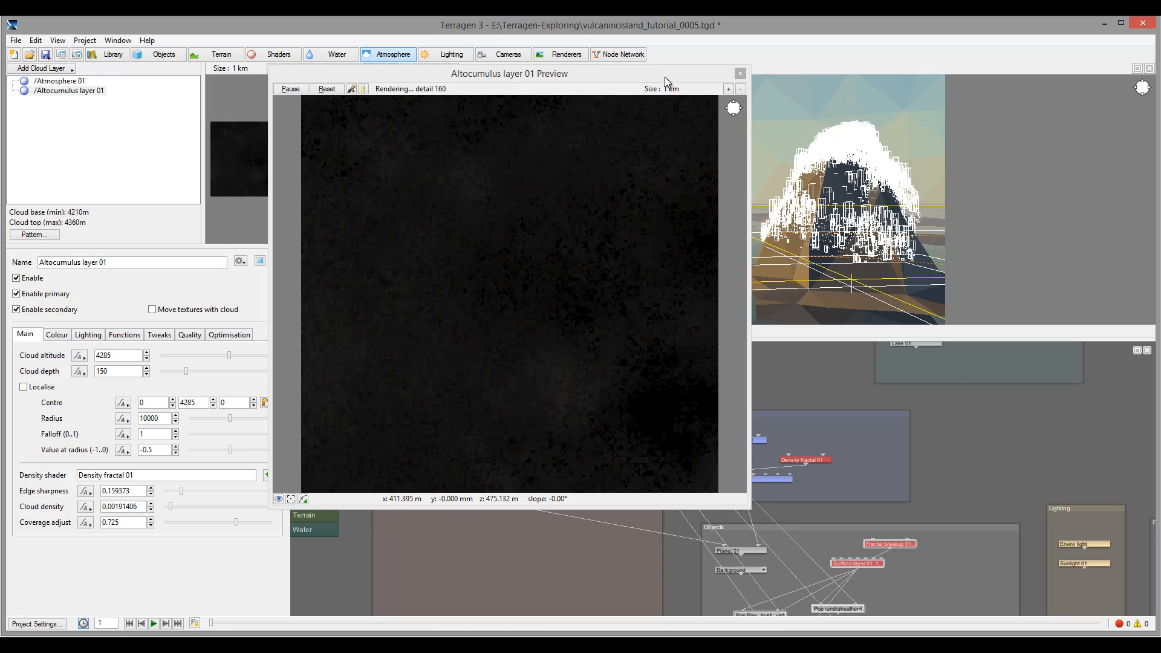
pyautogui.click(740, 73)
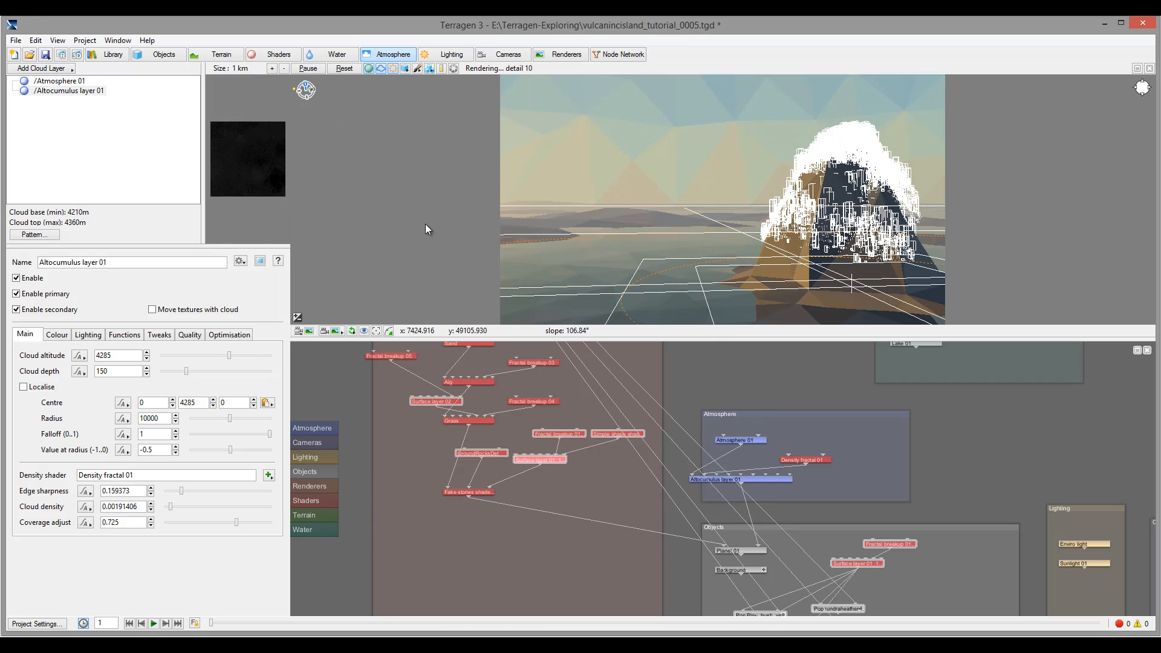
# Review the altocumulus layer's lighting, function, tweak and quality settings.
pyautogui.click(89, 334)
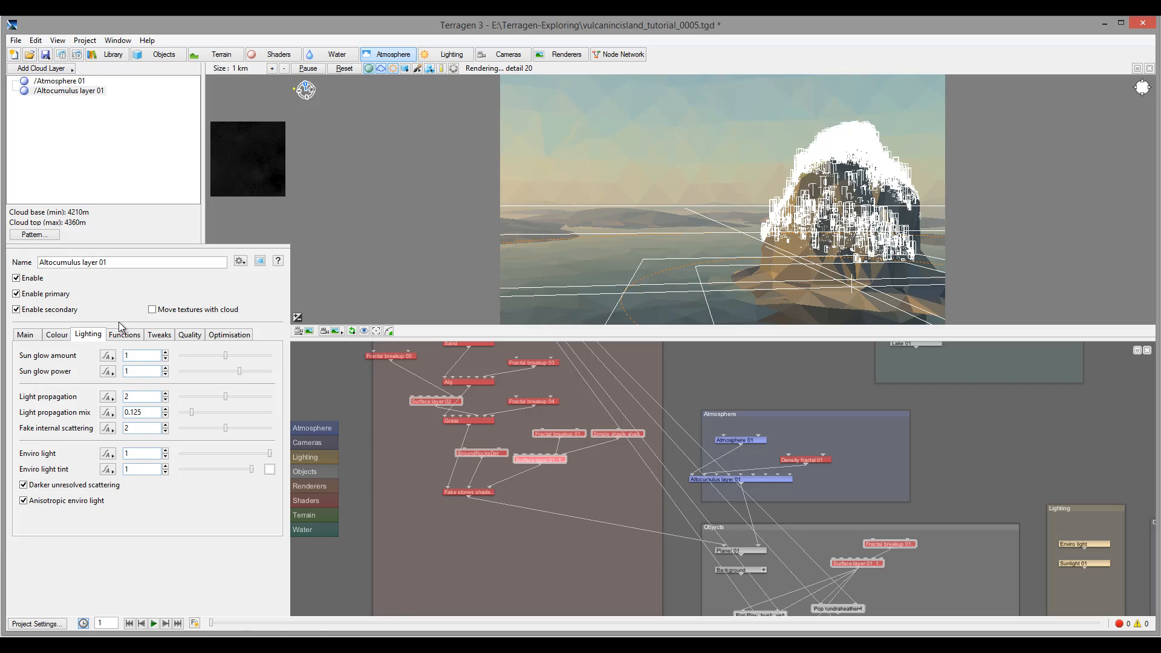
pyautogui.click(118, 338)
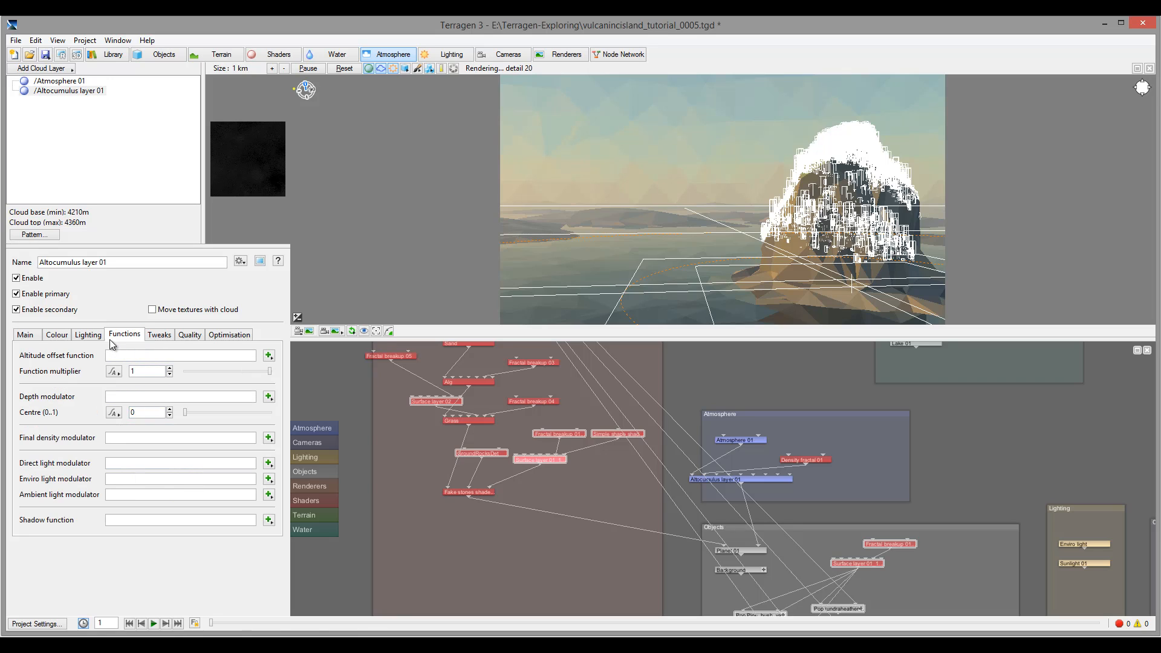
pyautogui.click(159, 336)
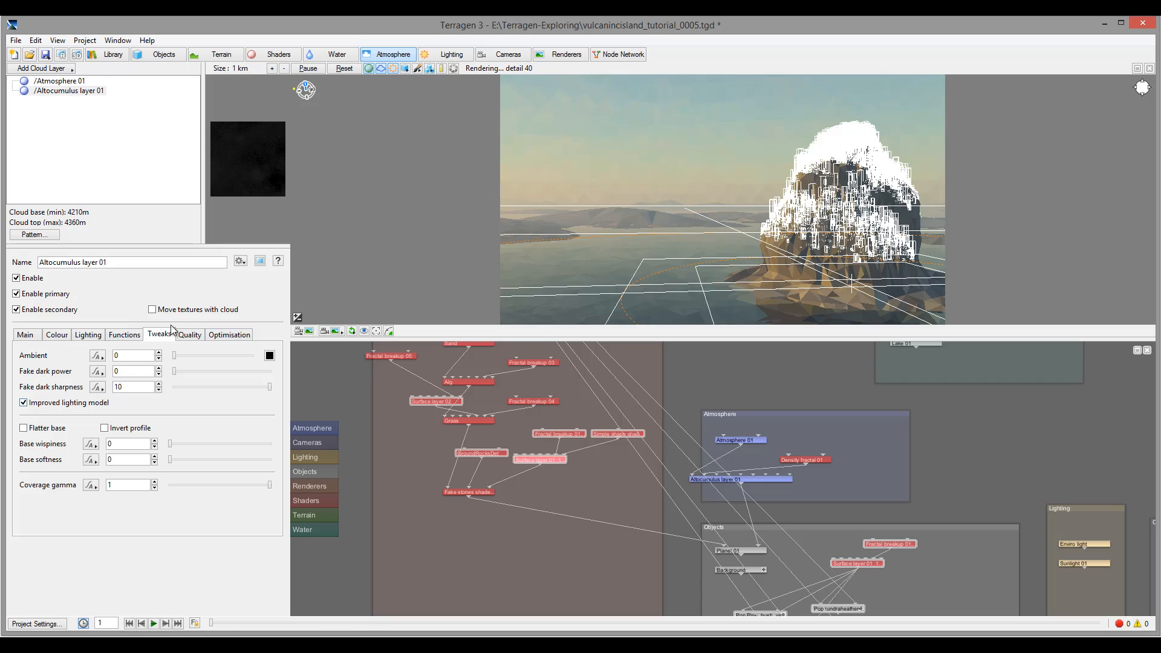
pyautogui.click(179, 333)
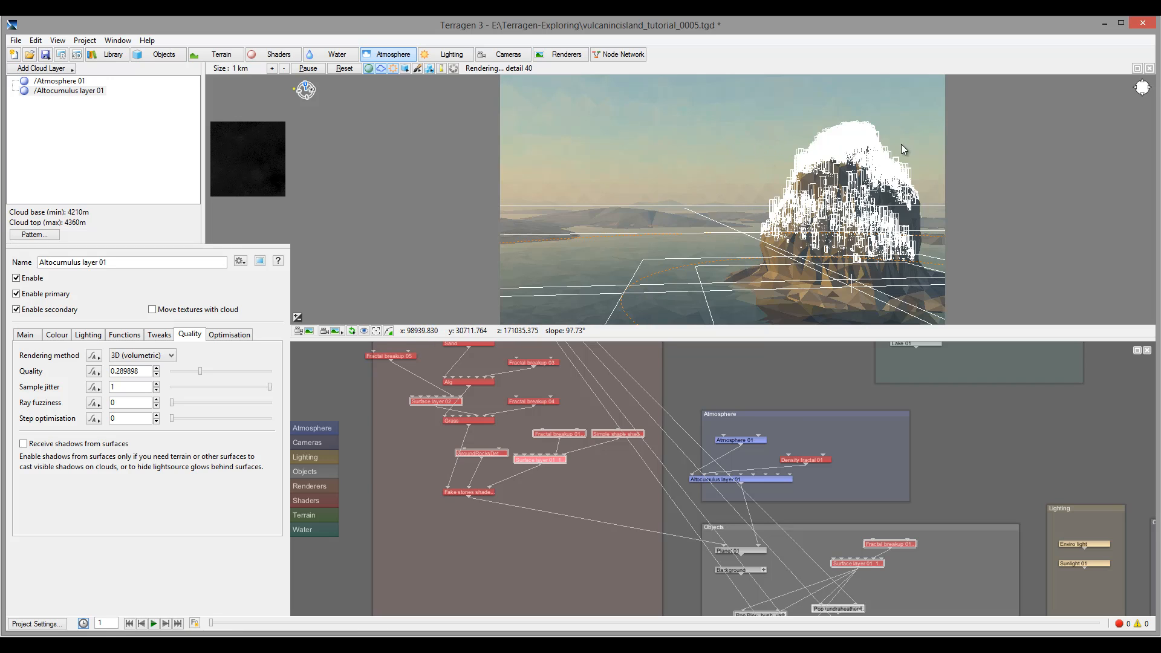
# Tilt the camera slightly downward to reframe the island and render the scene at 800x450.
pyautogui.keyDown('alt'); pyautogui.moveTo(688, 174); pyautogui.dragTo(690, 195); pyautogui.keyUp('alt')
pyautogui.keyDown('alt'); pyautogui.moveTo(688, 165); pyautogui.dragTo(728, 193); pyautogui.keyUp('alt')
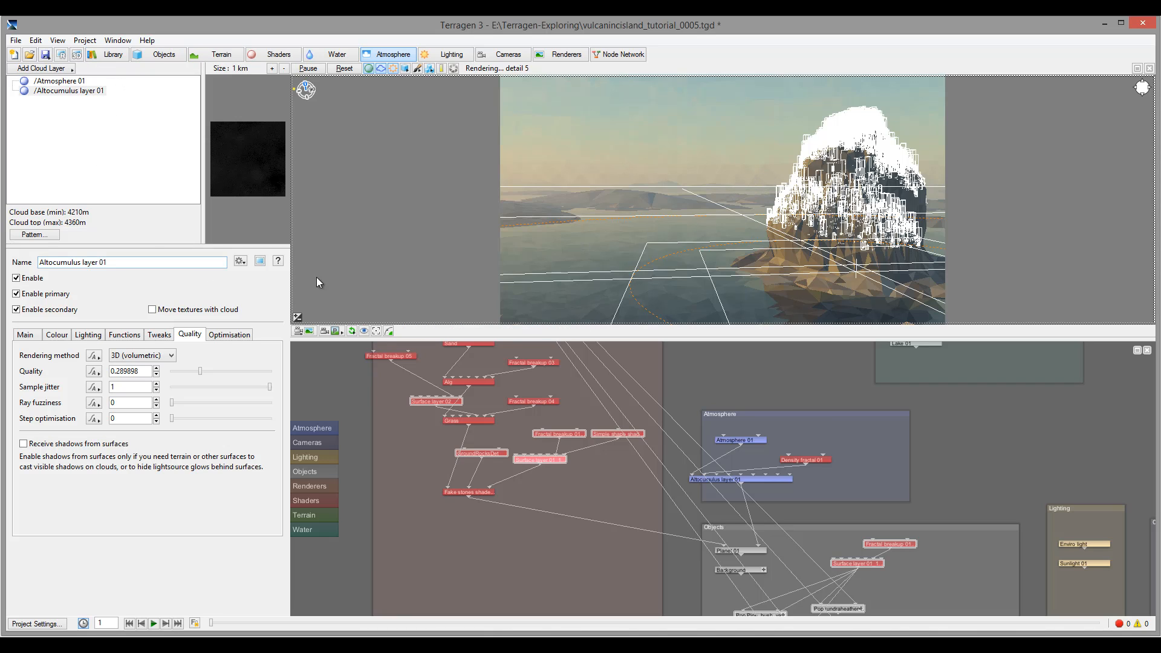
pyautogui.click(61, 55)
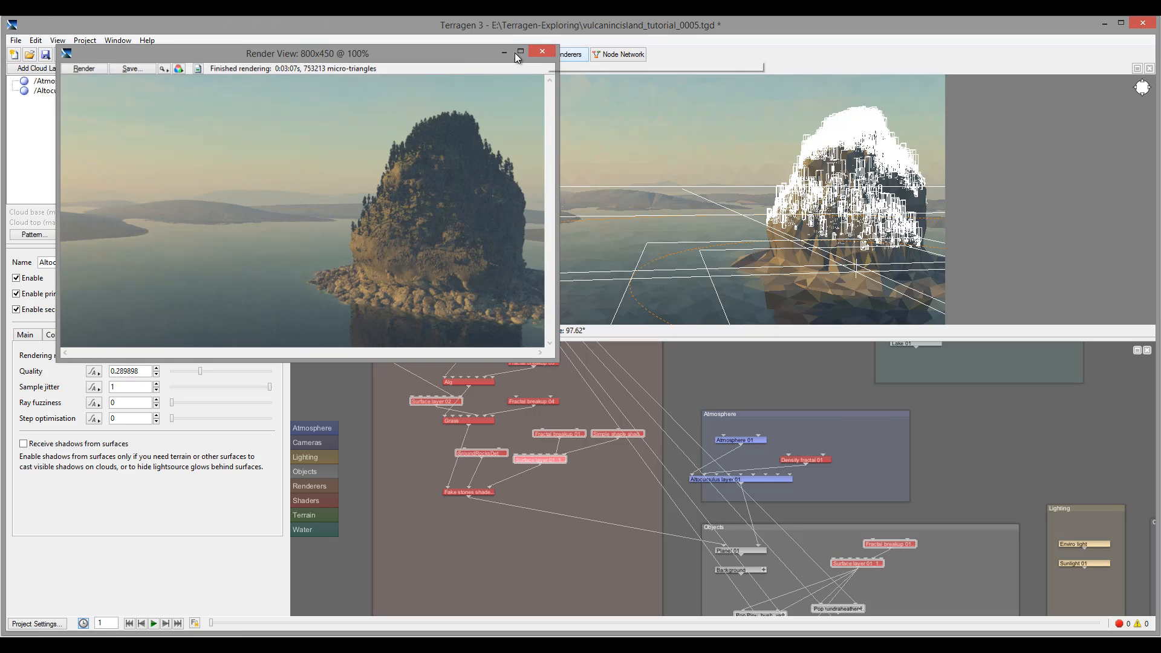
# Close the finished render and add a second sunlight source to the scene.
pyautogui.click(542, 51)
pyautogui.click(452, 54)
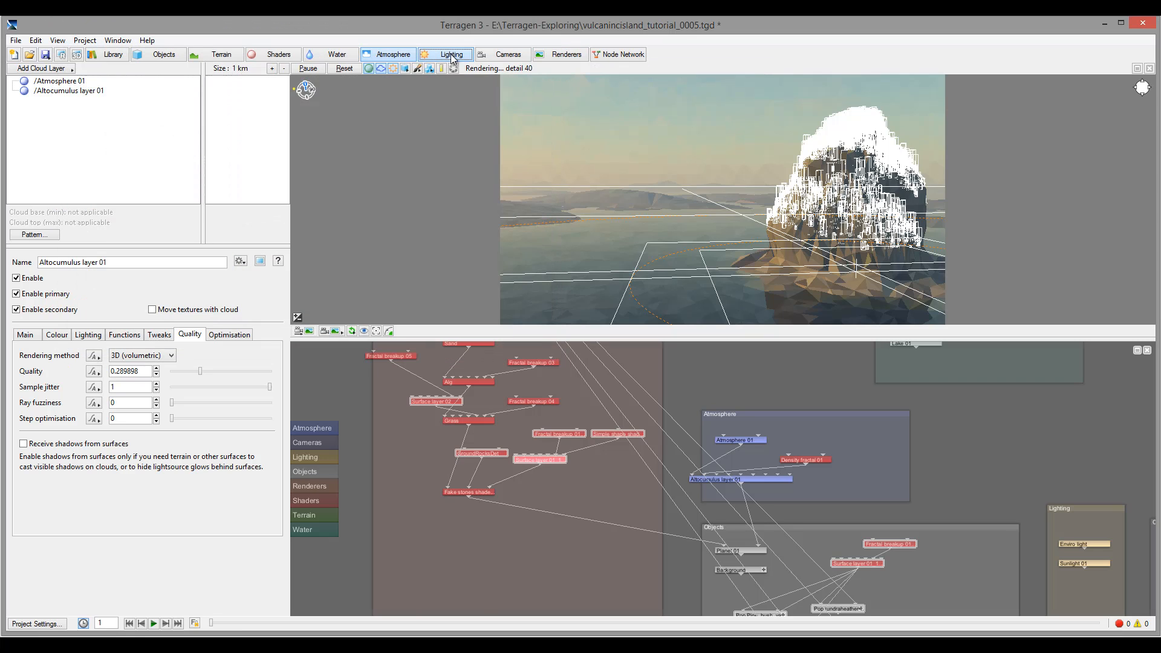
pyautogui.click(70, 69)
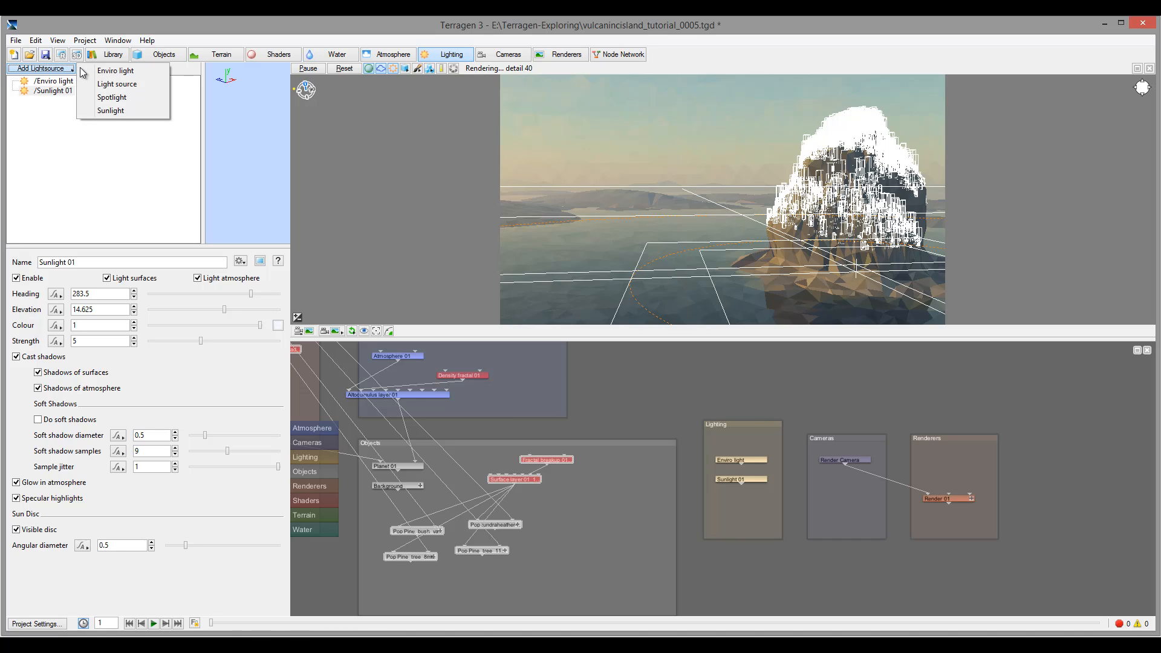
pyautogui.click(132, 110)
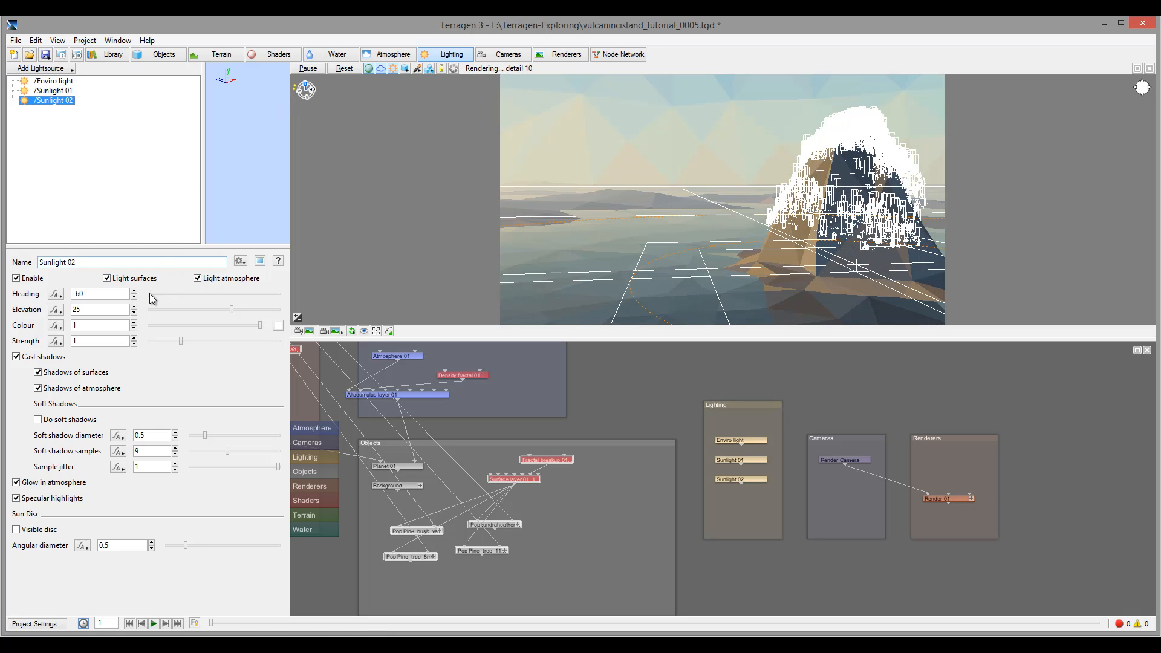
# Set Sunlight 02's heading to 344.25 and elevation to 3.375, and show its sun disc with an angular diameter of about 0.95.
pyautogui.moveTo(150, 295)
pyautogui.mouseDown()
pyautogui.moveTo(173, 292)
pyautogui.moveTo(141, 289)
pyautogui.moveTo(166, 296)
pyautogui.mouseUp()
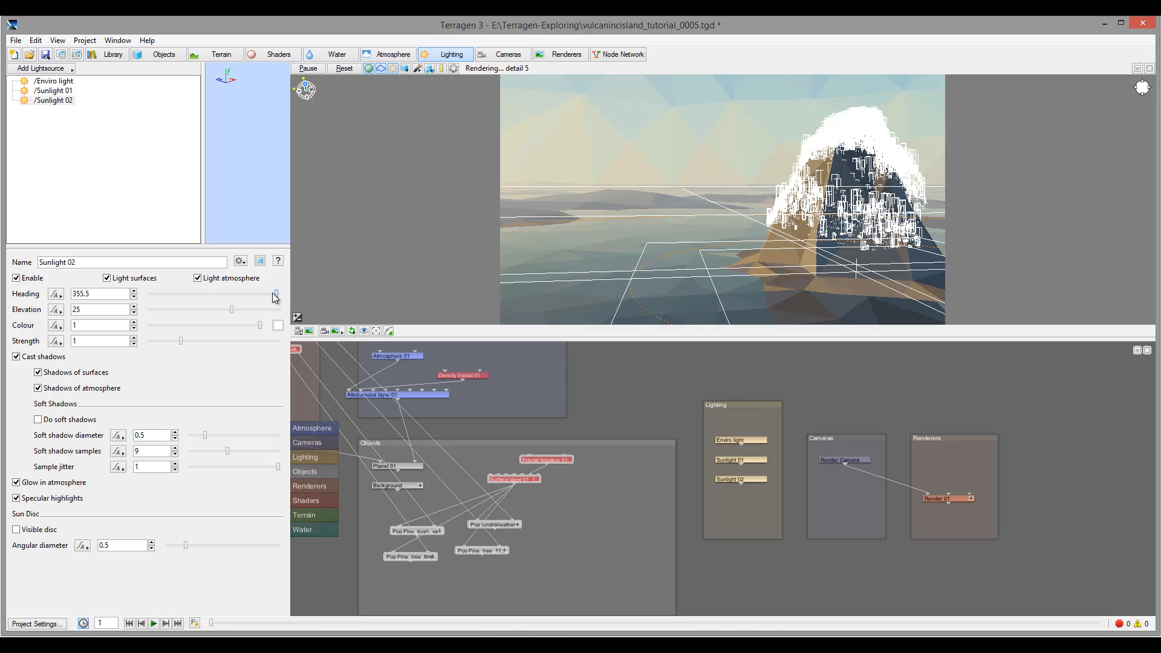
pyautogui.moveTo(276, 297); pyautogui.dragTo(160, 298)
pyautogui.moveTo(236, 295)
pyautogui.mouseDown()
pyautogui.moveTo(270, 303)
pyautogui.moveTo(221, 312)
pyautogui.mouseUp()
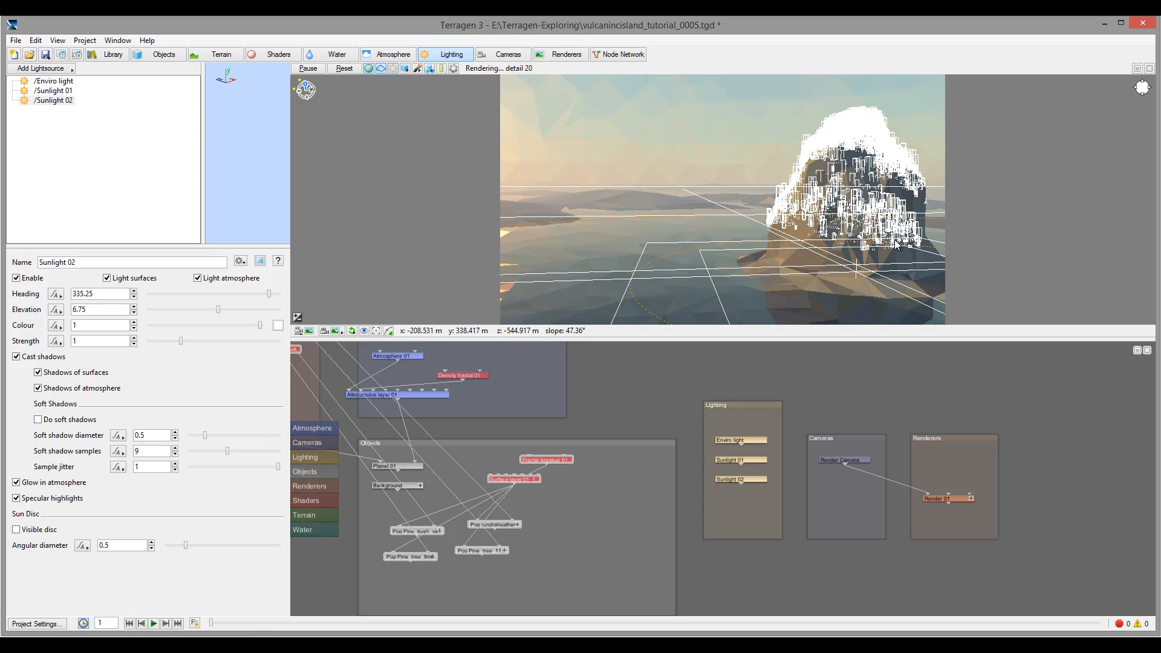
pyautogui.click(270, 293)
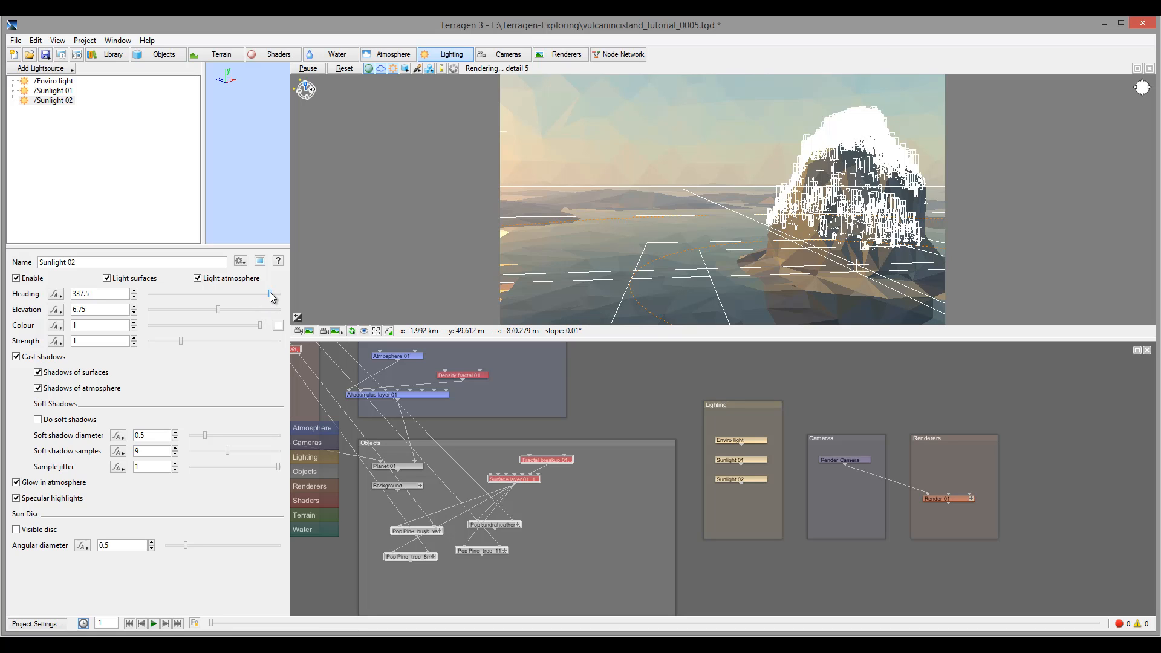
pyautogui.moveTo(272, 293); pyautogui.dragTo(272, 293)
pyautogui.click(216, 307)
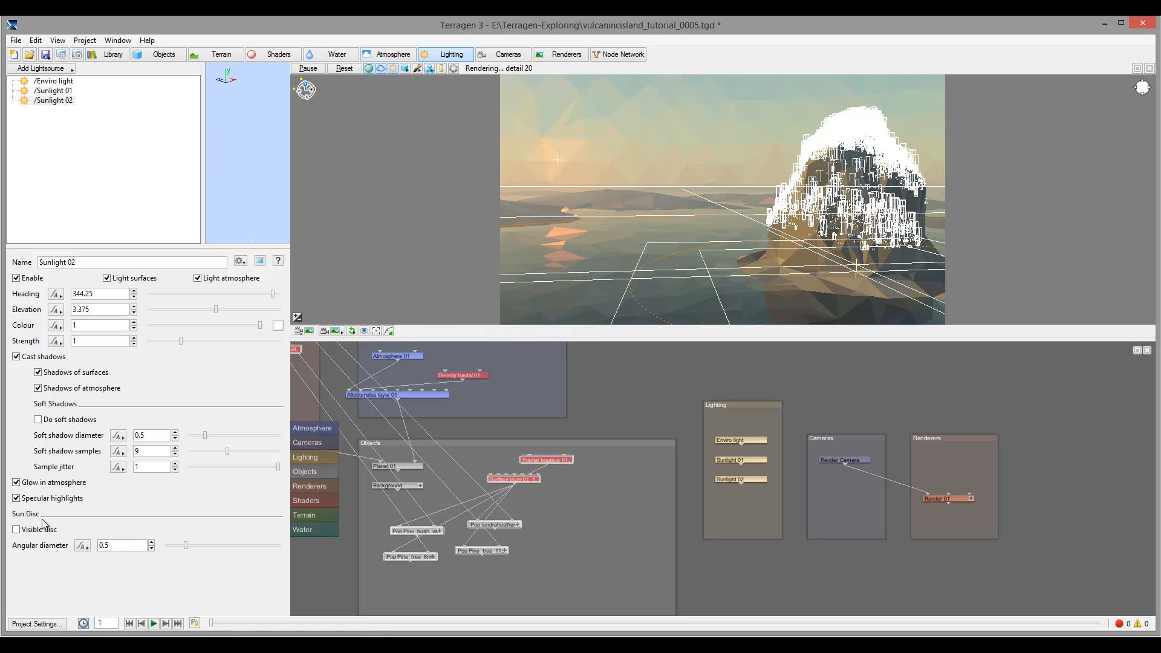
pyautogui.click(17, 529)
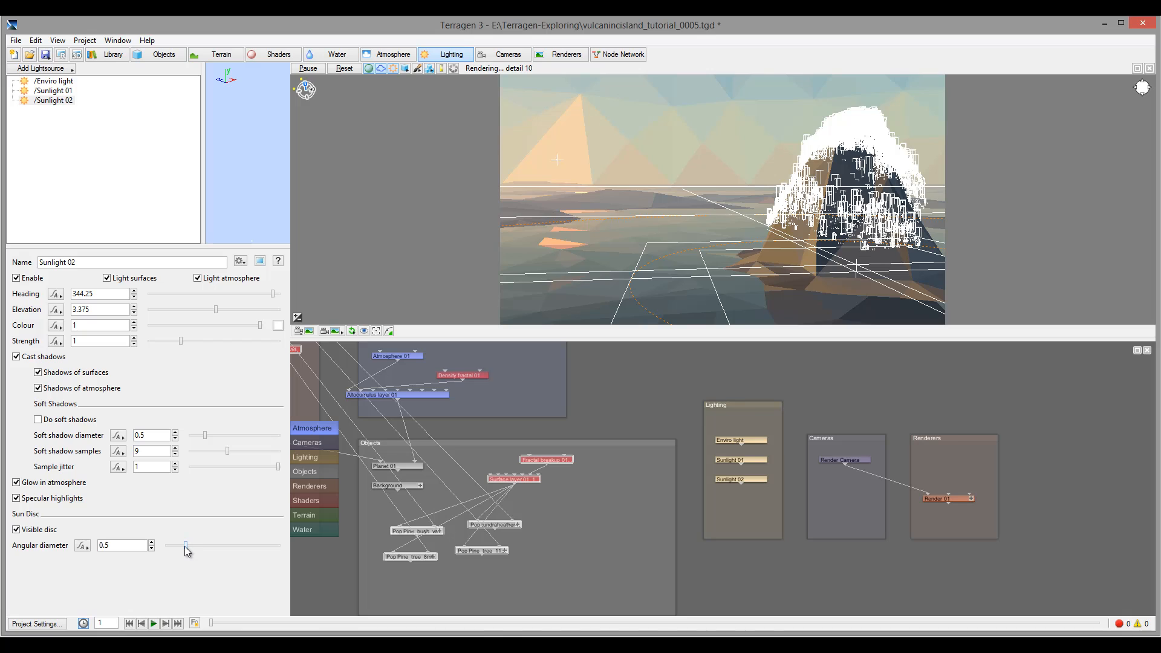
pyautogui.moveTo(187, 550); pyautogui.dragTo(191, 550)
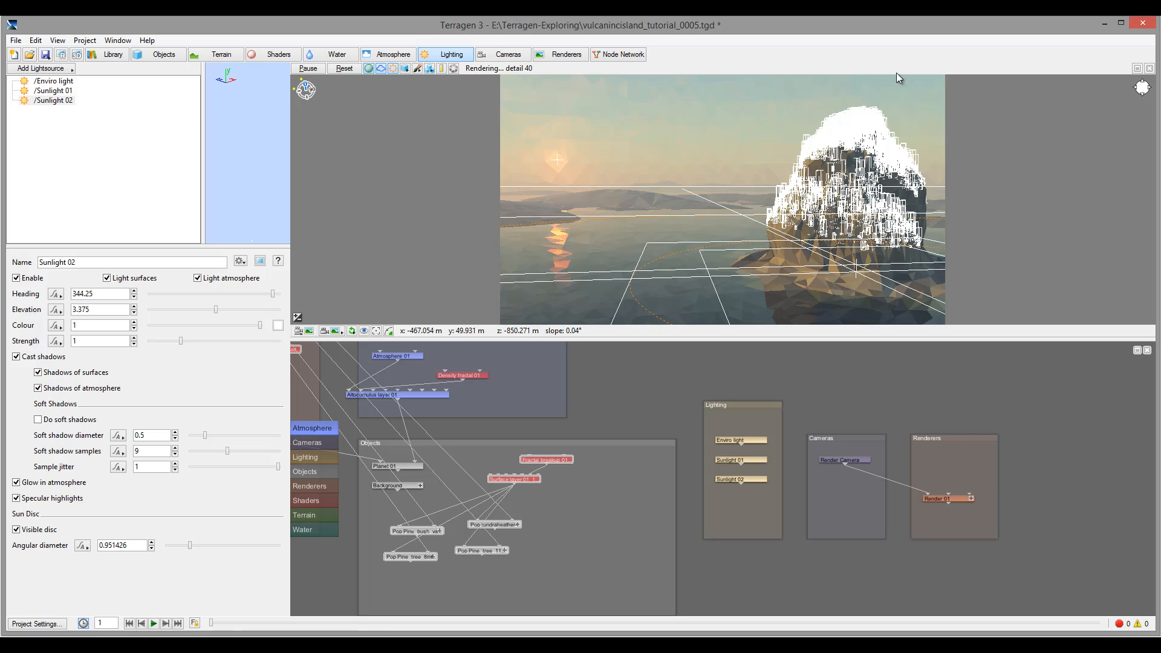
# Set Sunlight 01's heading to 263.25 and elevation to 9, and turn off its visible disc.
pyautogui.click(64, 91)
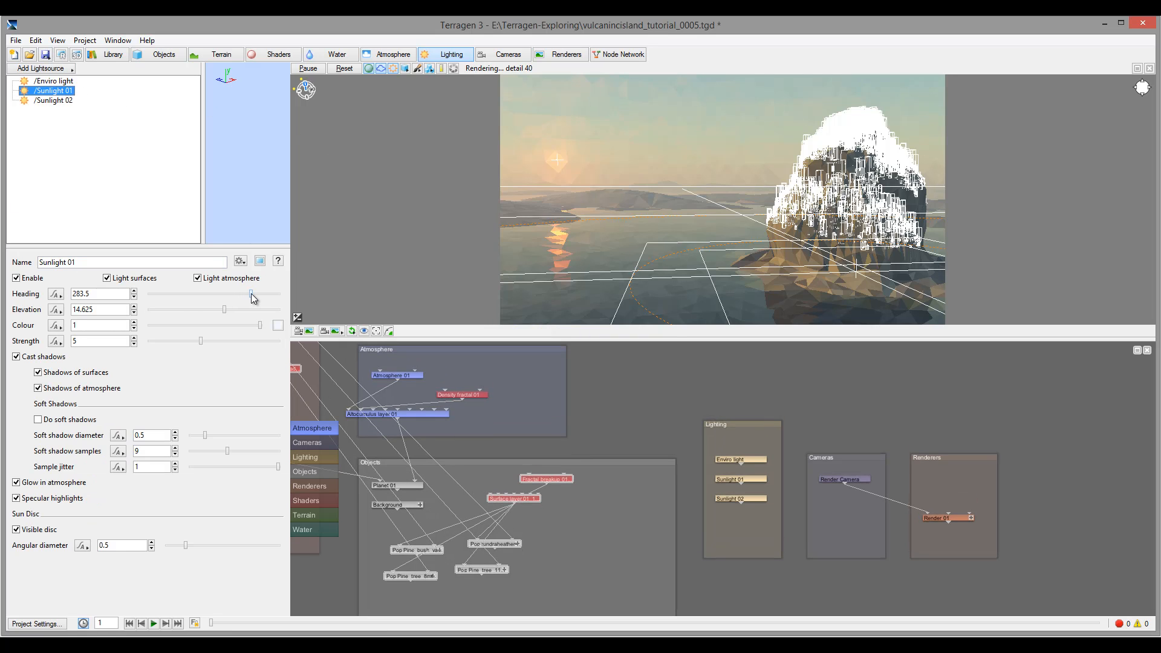
pyautogui.moveTo(252, 294); pyautogui.dragTo(239, 297)
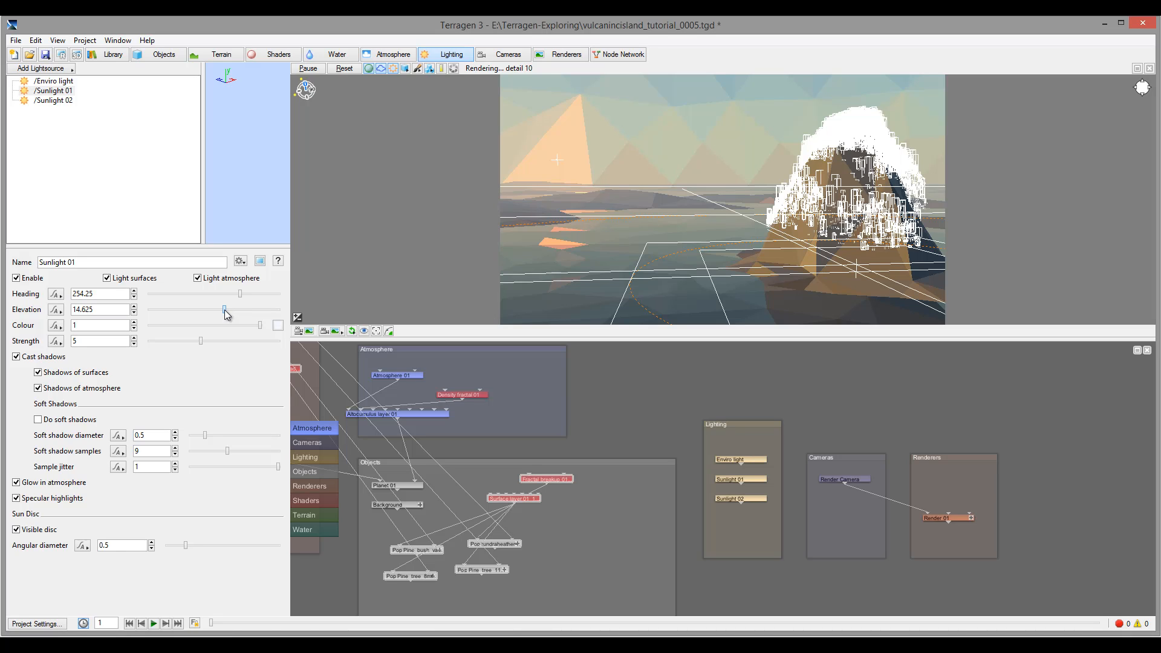
pyautogui.moveTo(225, 311); pyautogui.dragTo(245, 296)
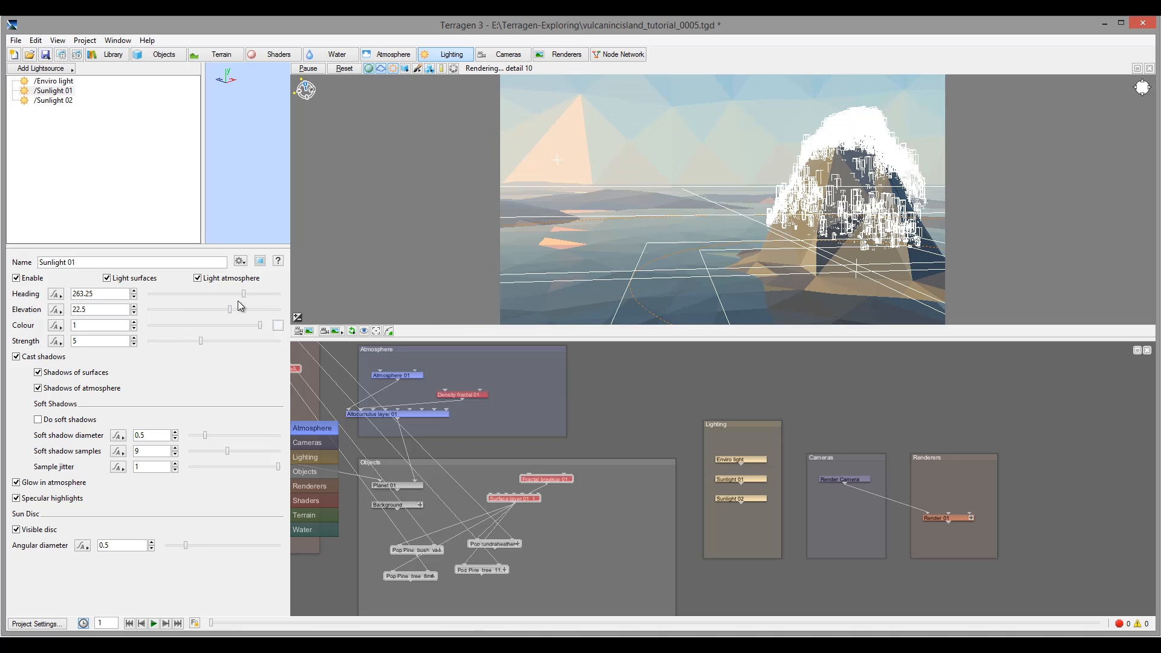
pyautogui.moveTo(230, 309); pyautogui.dragTo(225, 311)
pyautogui.moveTo(221, 307); pyautogui.dragTo(220, 306)
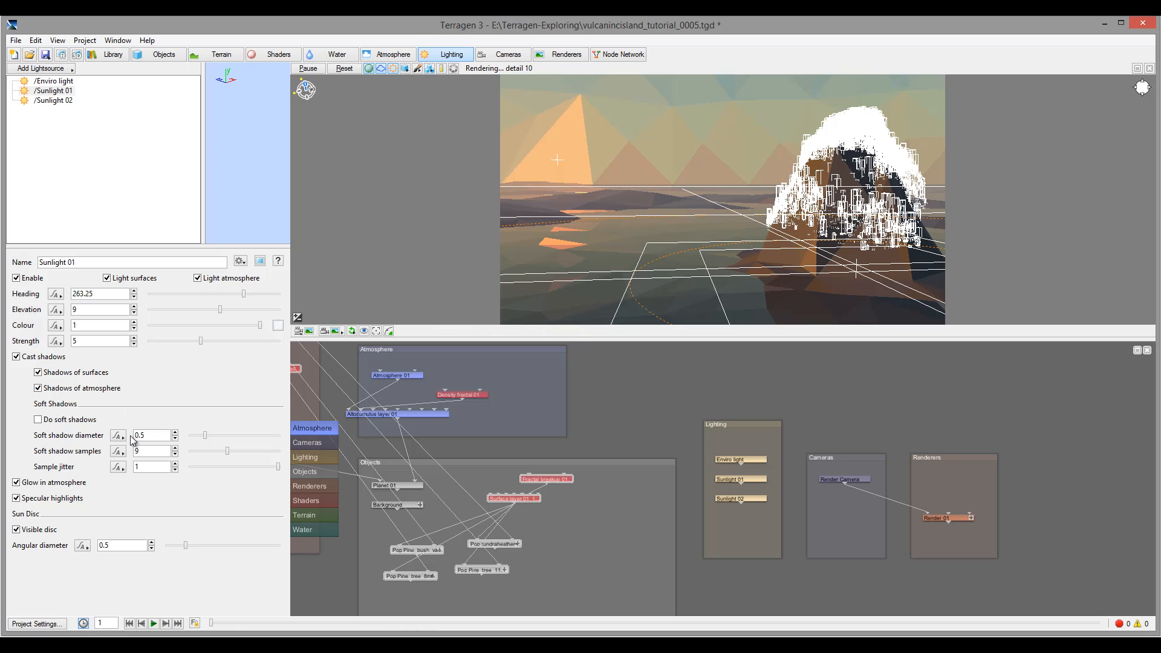
pyautogui.click(16, 530)
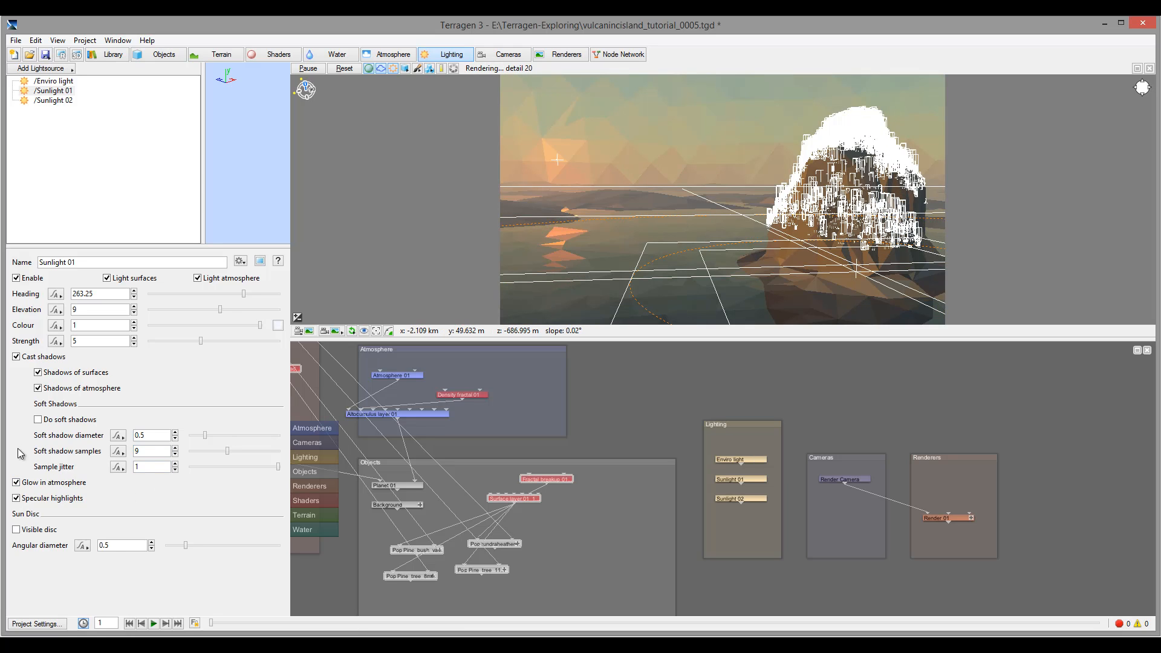
# Enable soft shadows on Sunlight 01 and set its colour to 0.9375 and strength to about 7.72.
pyautogui.click(313, 427)
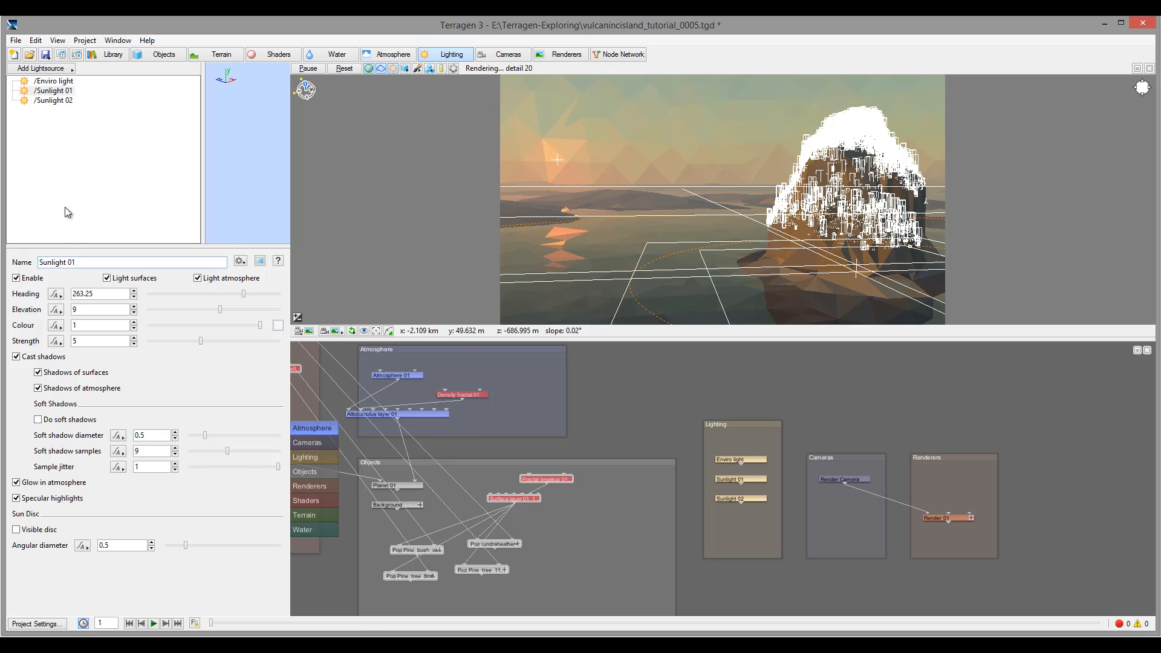
pyautogui.click(65, 101)
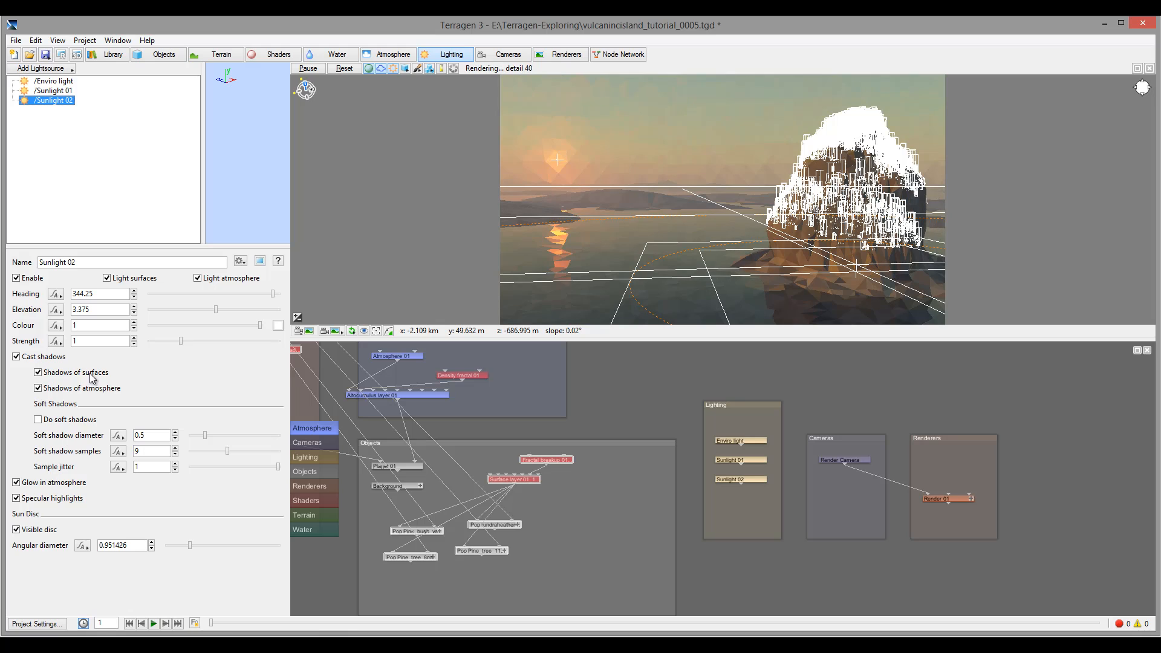
pyautogui.click(62, 90)
pyautogui.click(38, 419)
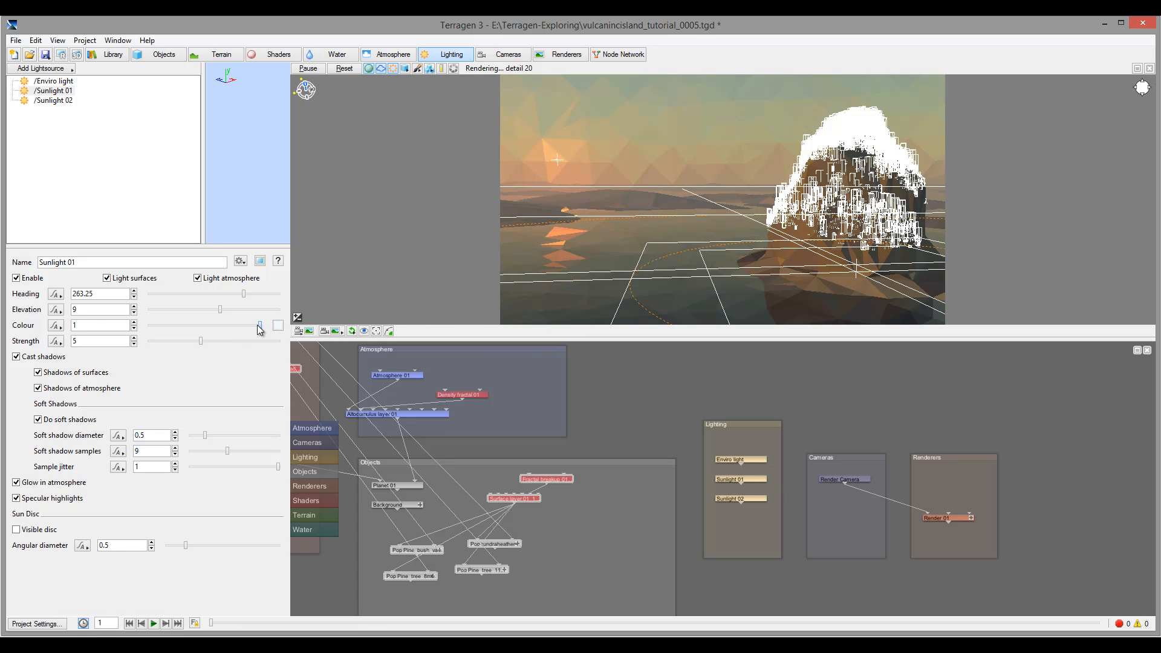
pyautogui.moveTo(259, 325); pyautogui.dragTo(209, 341)
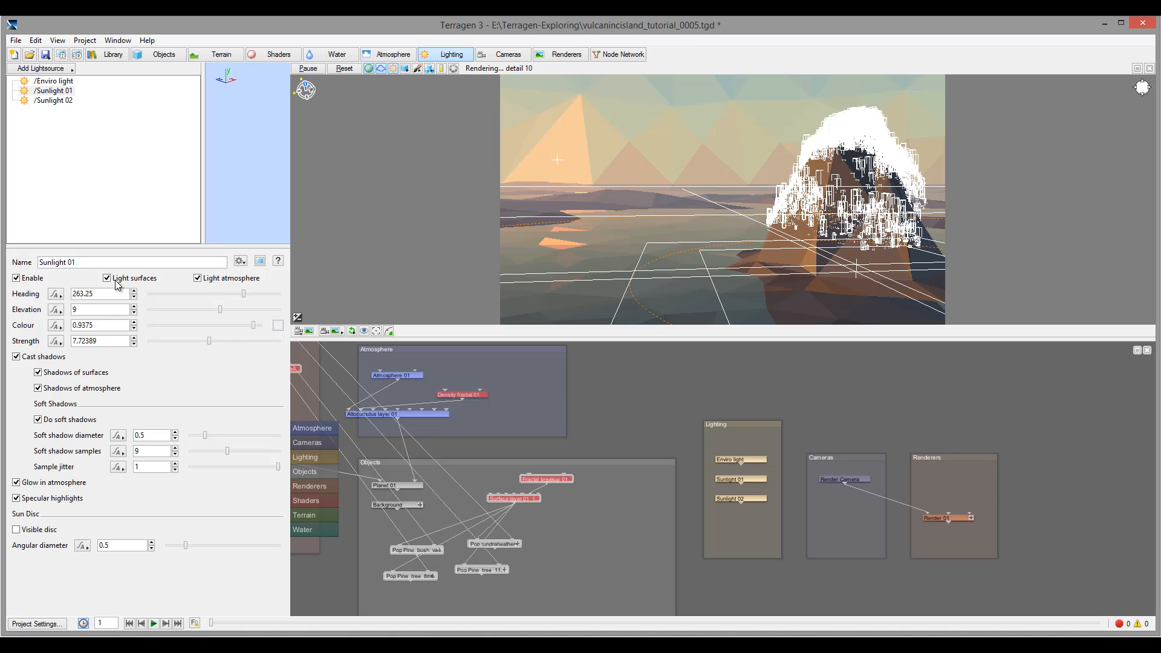
# Stop Sunlight 01 from lighting the atmosphere and set Sunlight 02's elevation to 6.75.
pyautogui.click(197, 278)
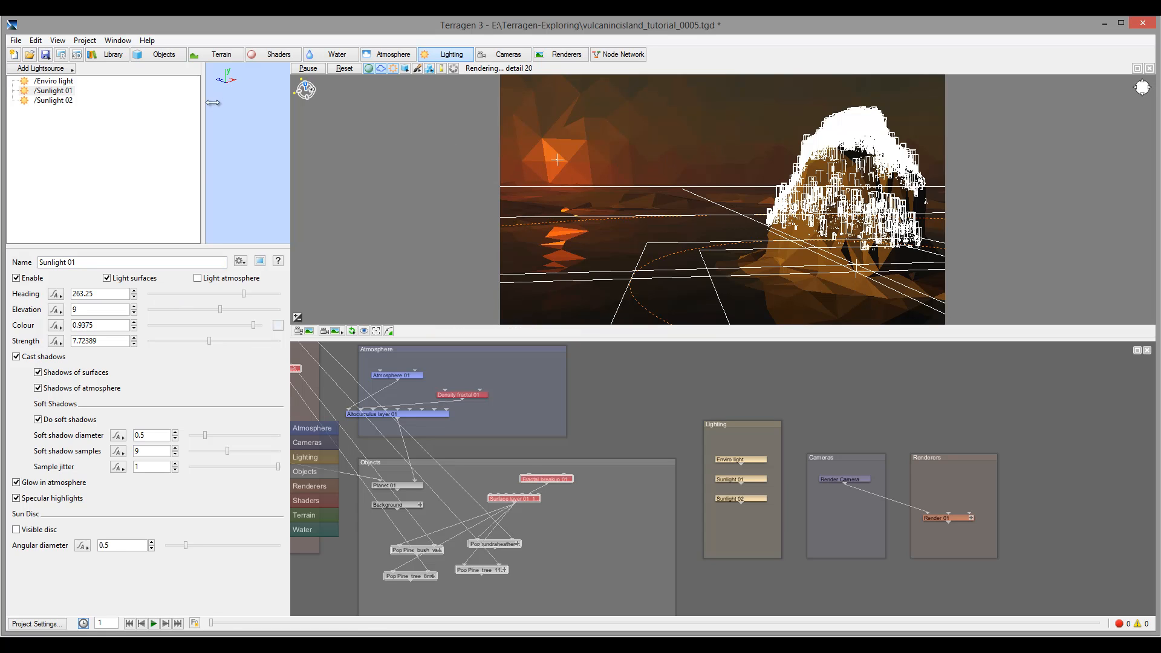
pyautogui.click(71, 100)
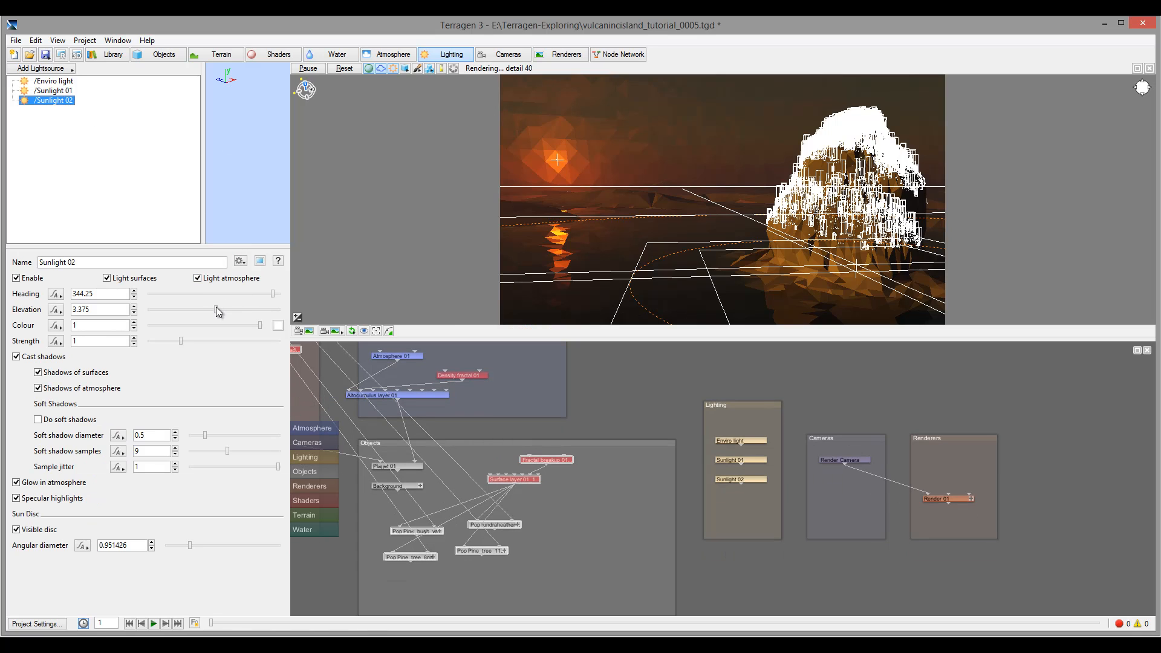
pyautogui.moveTo(217, 309); pyautogui.dragTo(219, 309)
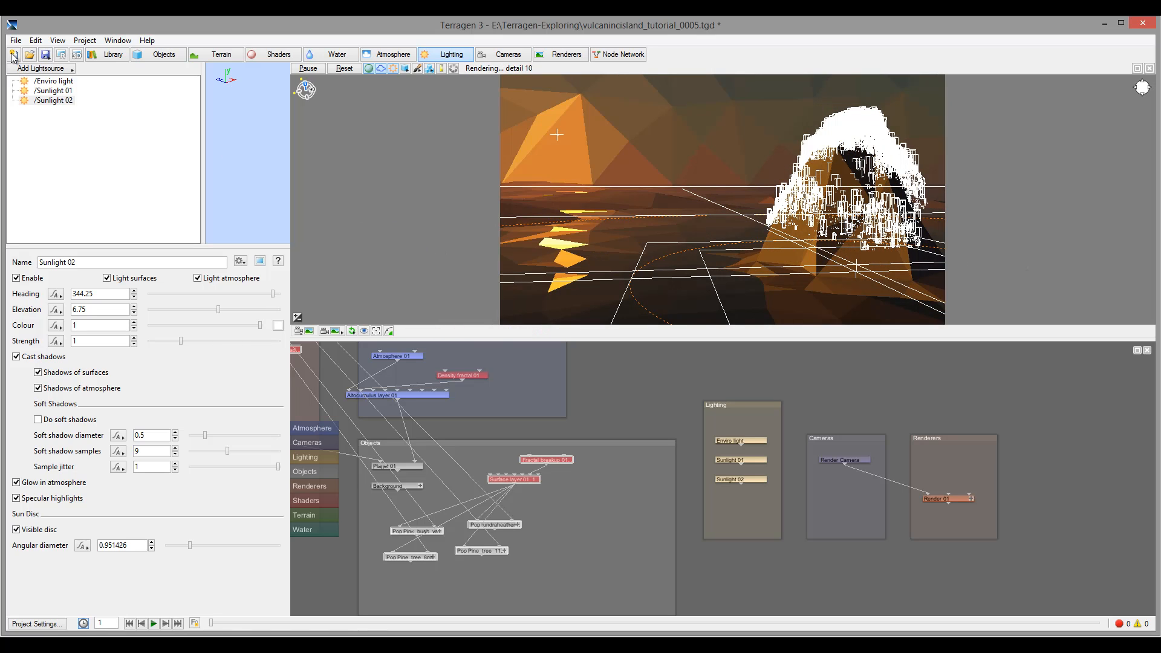
# Test-render the scene at 800x450, then stop the rendering and close the render view.
pyautogui.click(61, 55)
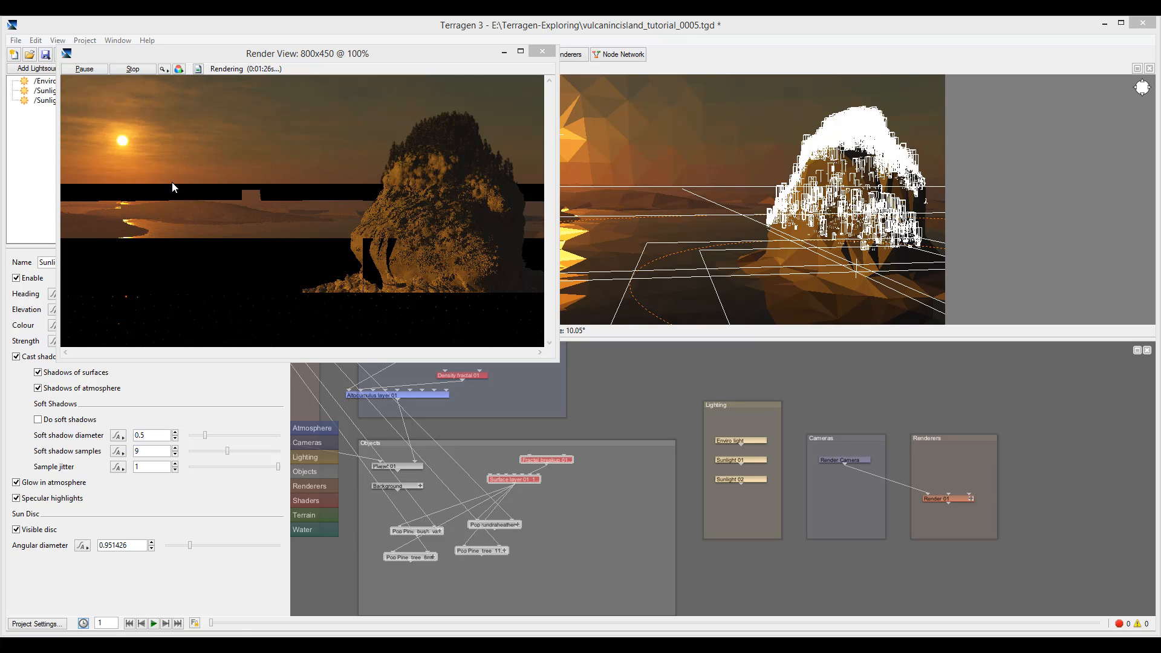
pyautogui.click(543, 53)
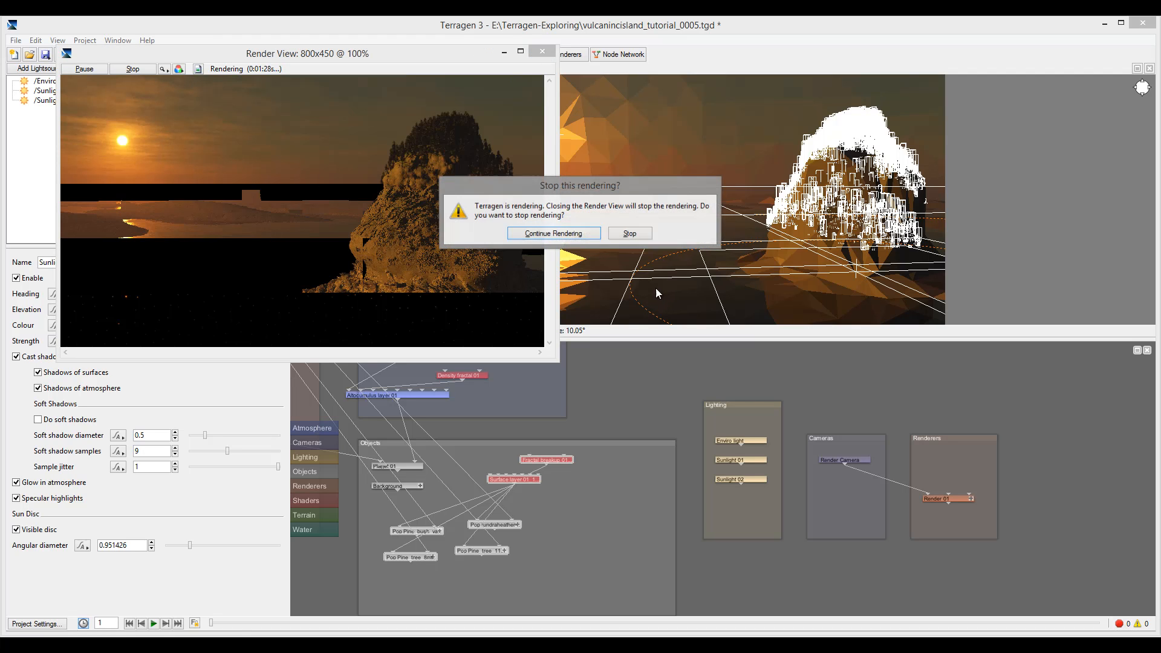
pyautogui.click(623, 235)
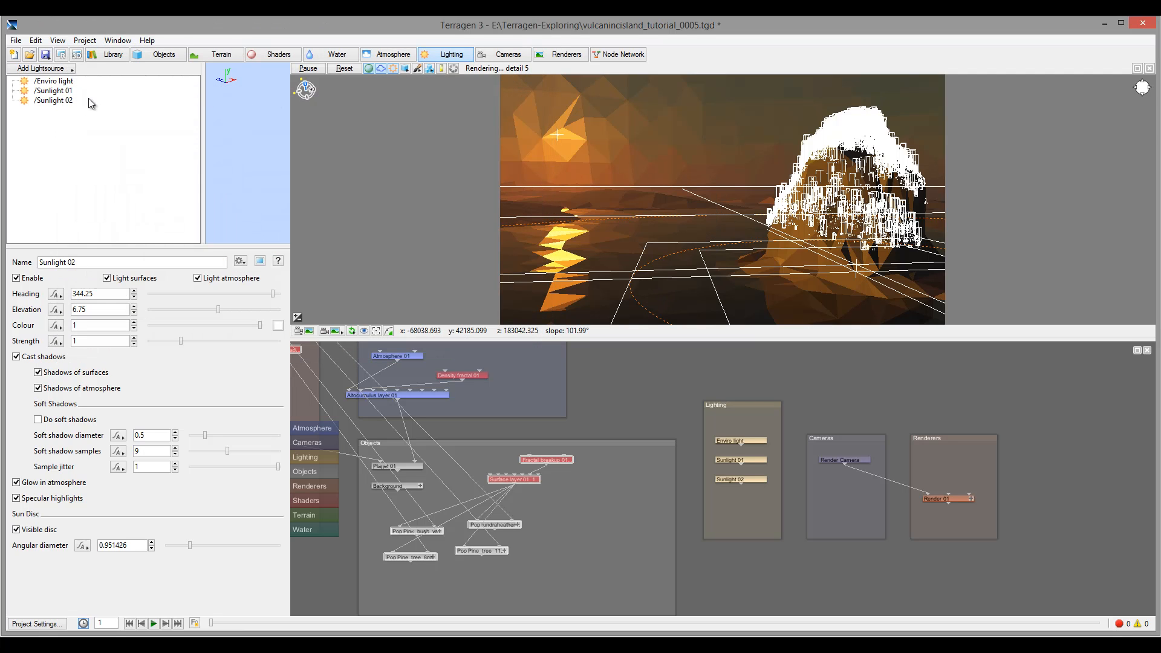
# Let Sunlight 01 light the atmosphere again and set its strength to about 5.55.
pyautogui.click(67, 92)
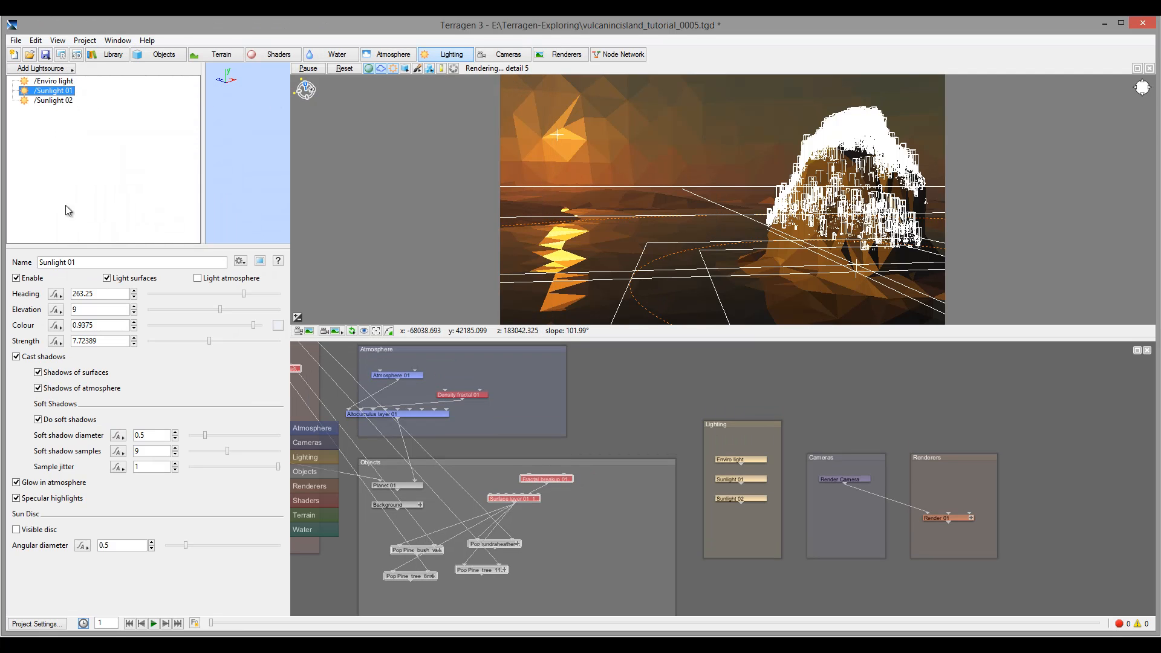
pyautogui.click(198, 278)
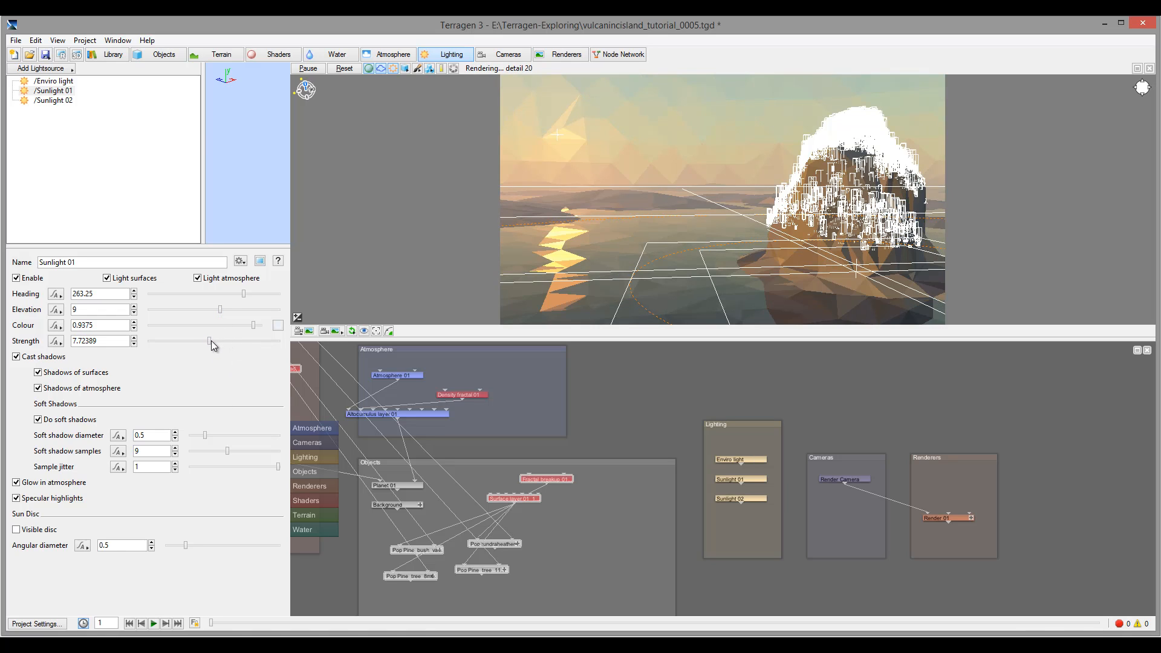
pyautogui.moveTo(210, 344); pyautogui.dragTo(206, 345)
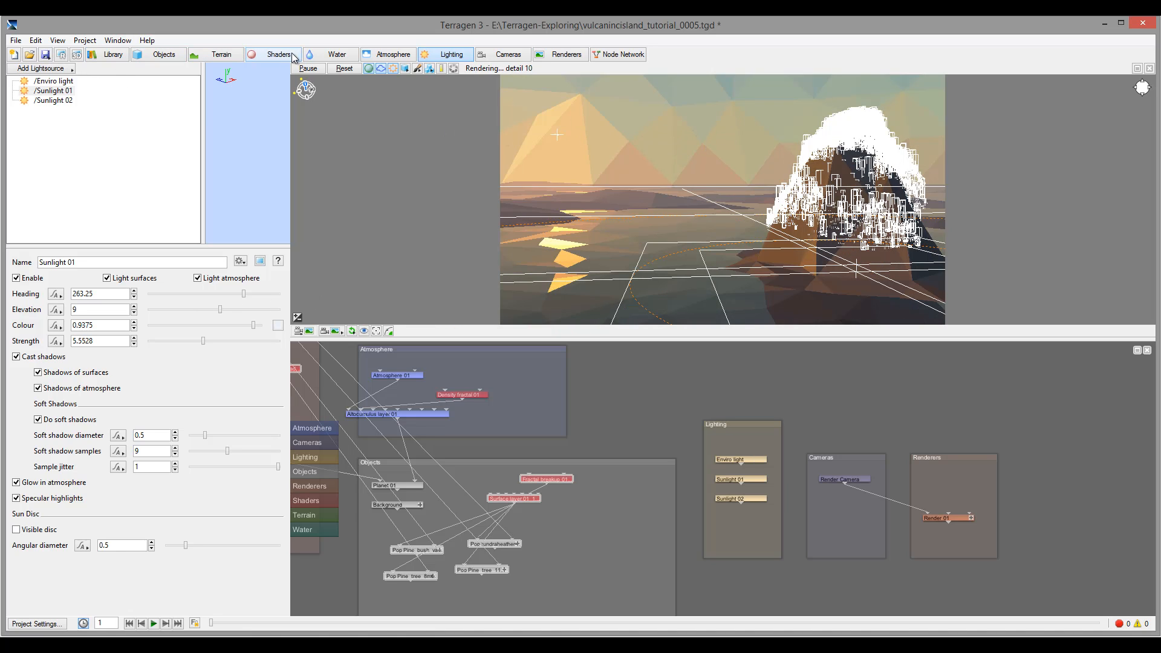
# Add a low-level 3D volumetric cumulus layer with edge sharpness about 6.12, cloud density about 0.079 and coverage adjust -0.15.
pyautogui.click(388, 54)
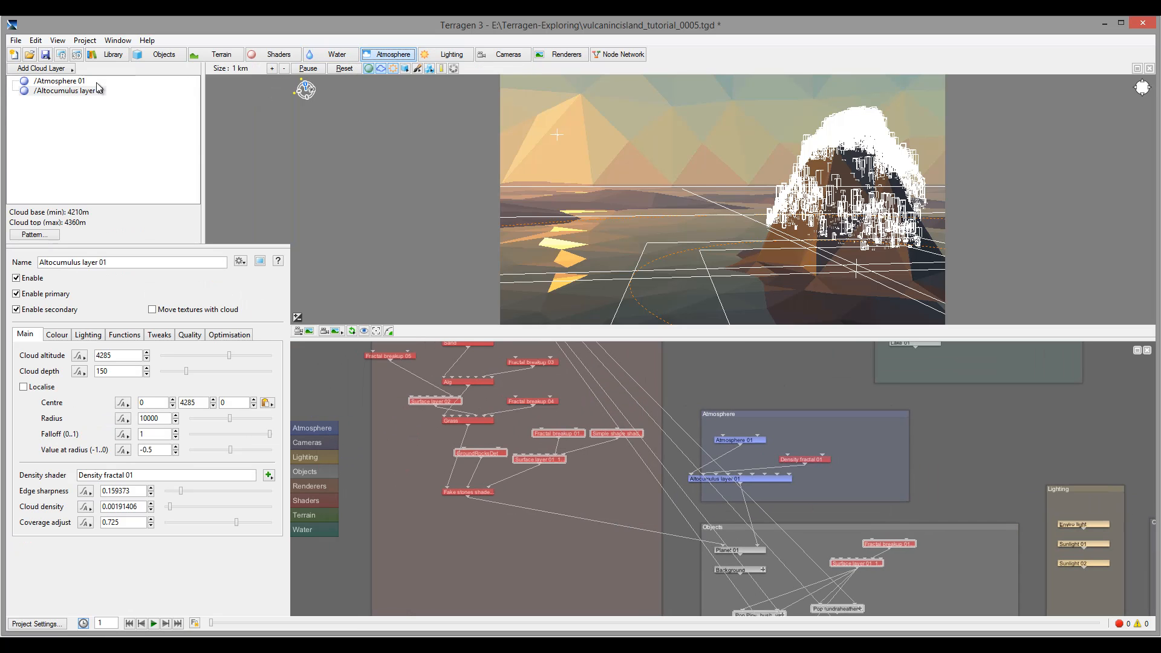
pyautogui.click(53, 71)
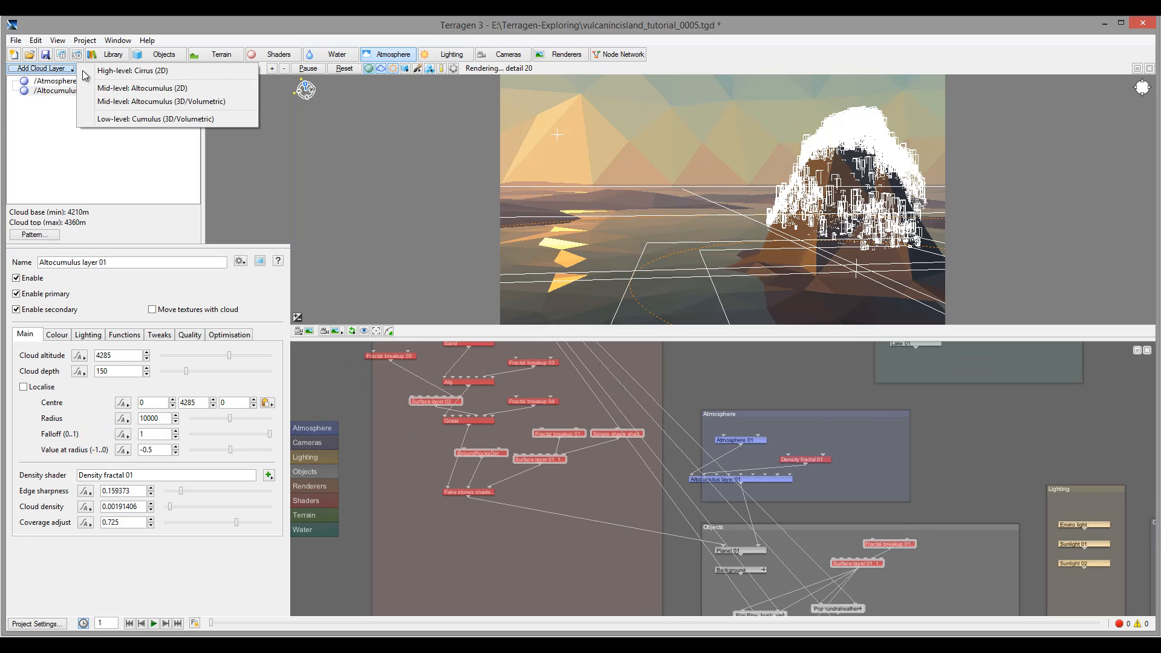
pyautogui.click(149, 119)
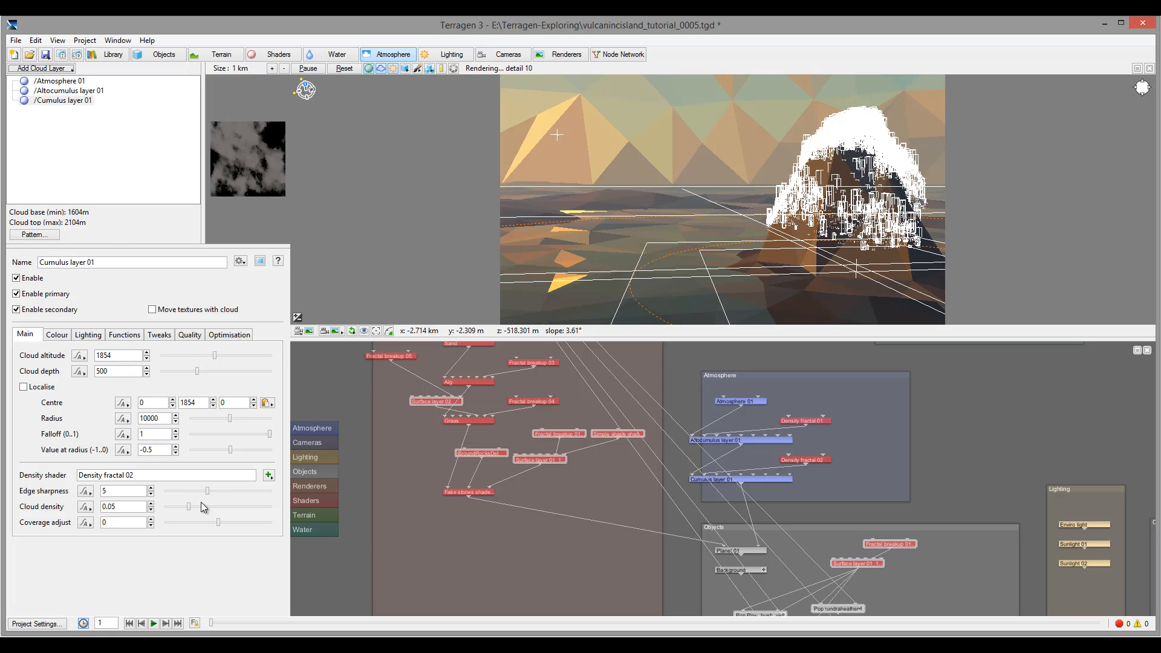
pyautogui.moveTo(191, 506); pyautogui.dragTo(210, 491)
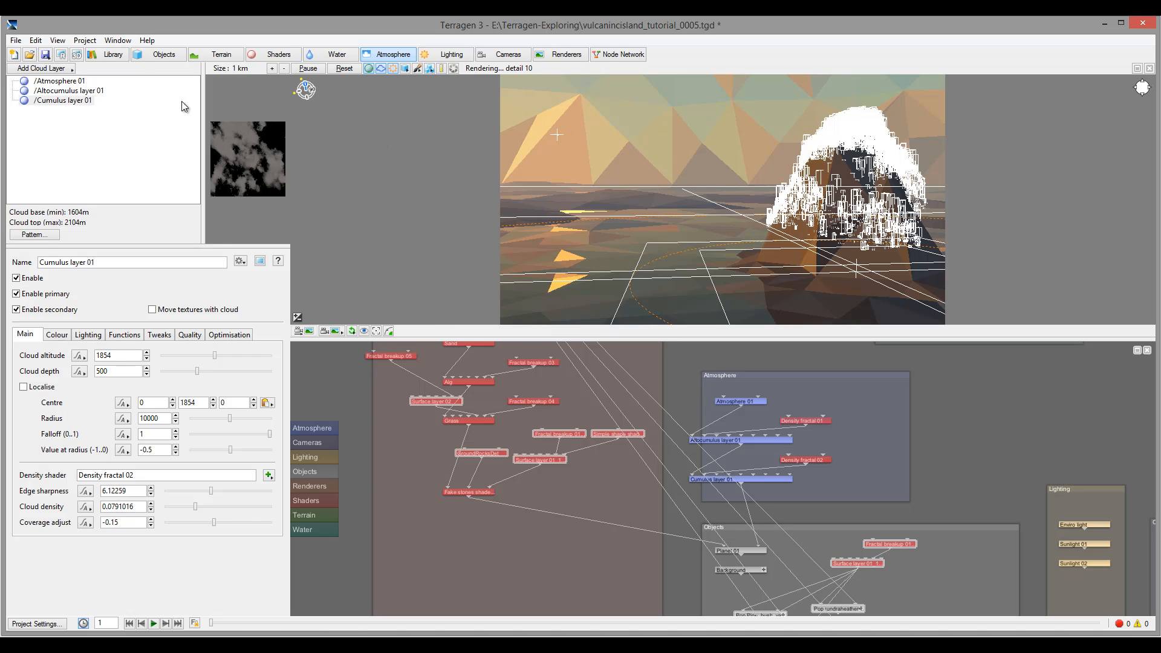
# Set the atmosphere's haze density to about 4.53 and haze horizon colour to about 0.281, then open its height control settings.
pyautogui.click(83, 84)
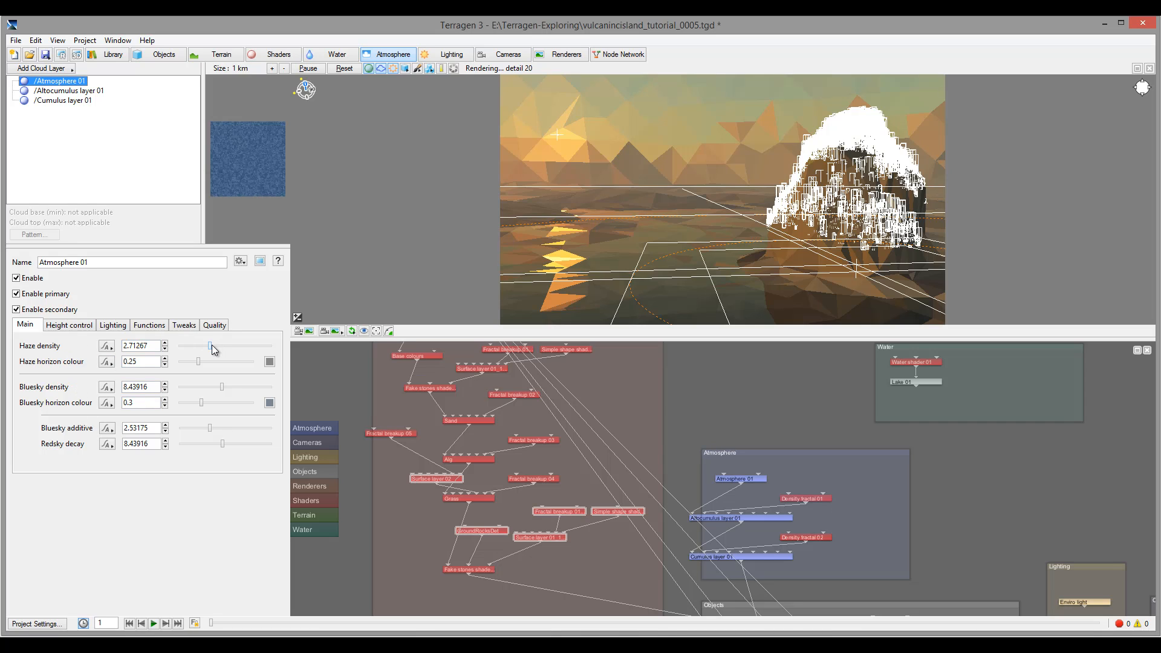
pyautogui.moveTo(211, 347)
pyautogui.mouseDown()
pyautogui.moveTo(219, 350)
pyautogui.moveTo(201, 364)
pyautogui.mouseUp()
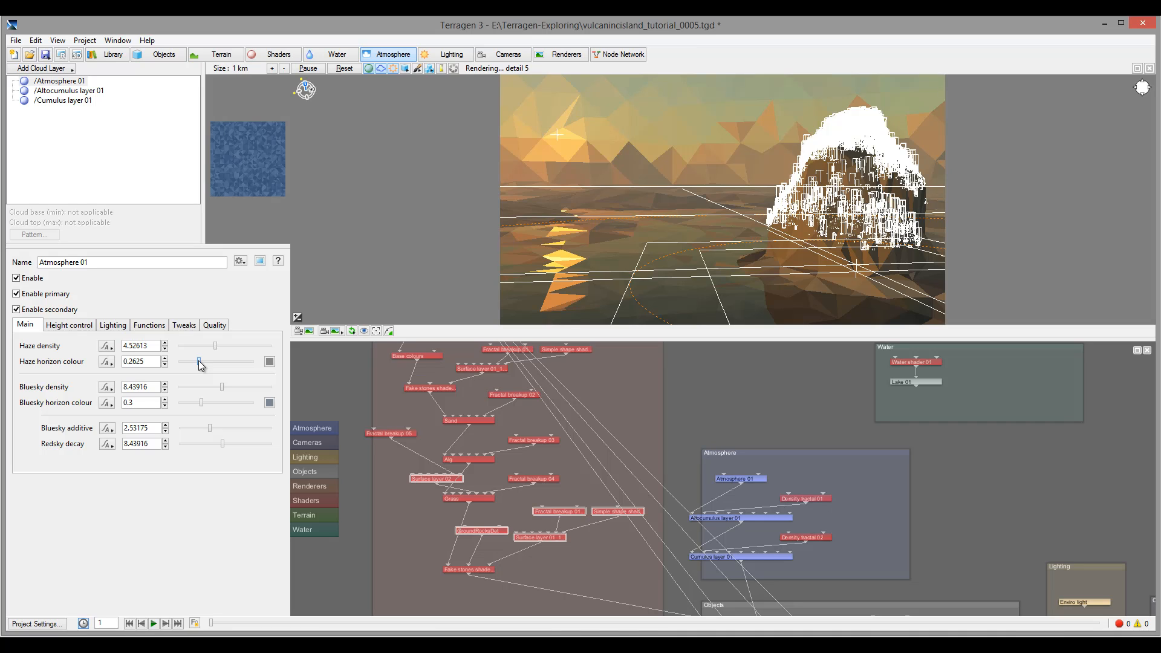
pyautogui.moveTo(203, 365); pyautogui.dragTo(204, 364)
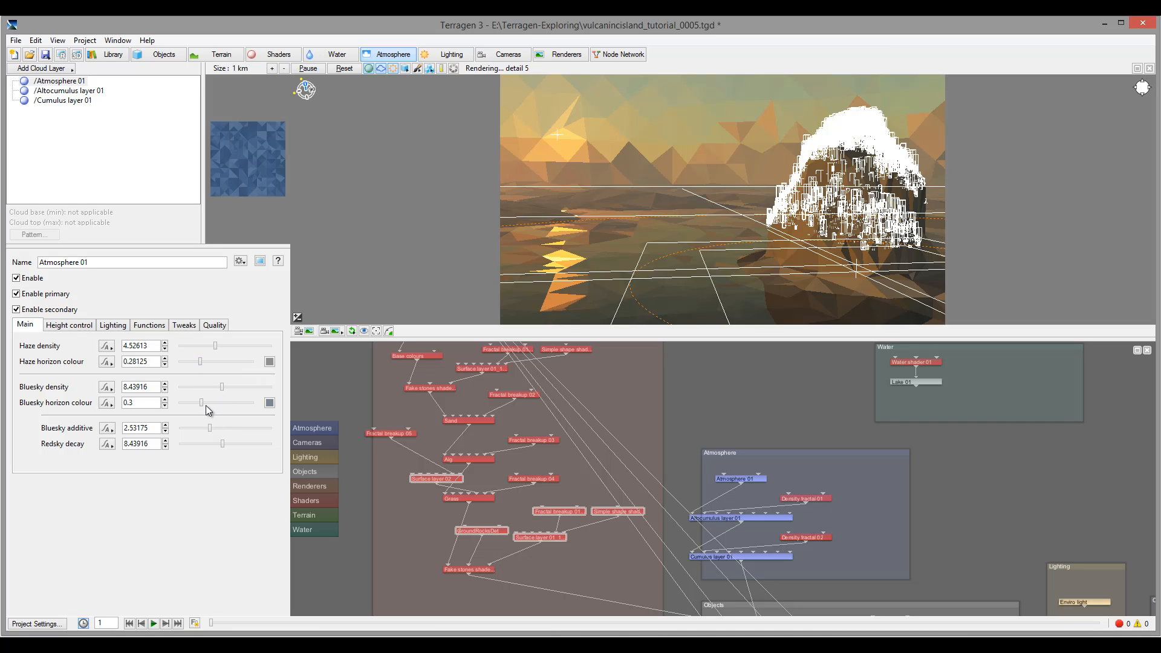
pyautogui.click(65, 329)
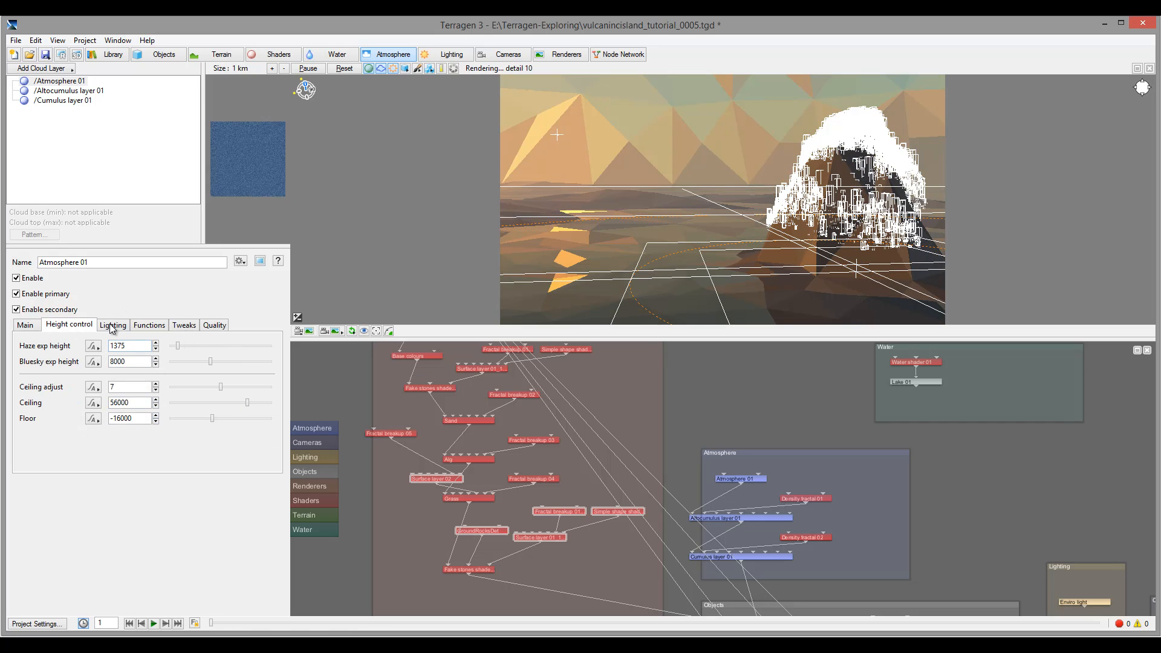
# Set the atmosphere's haze glow amount to about 1.86 and Sunlight 02's angular diameter to about 1.66.
pyautogui.click(114, 325)
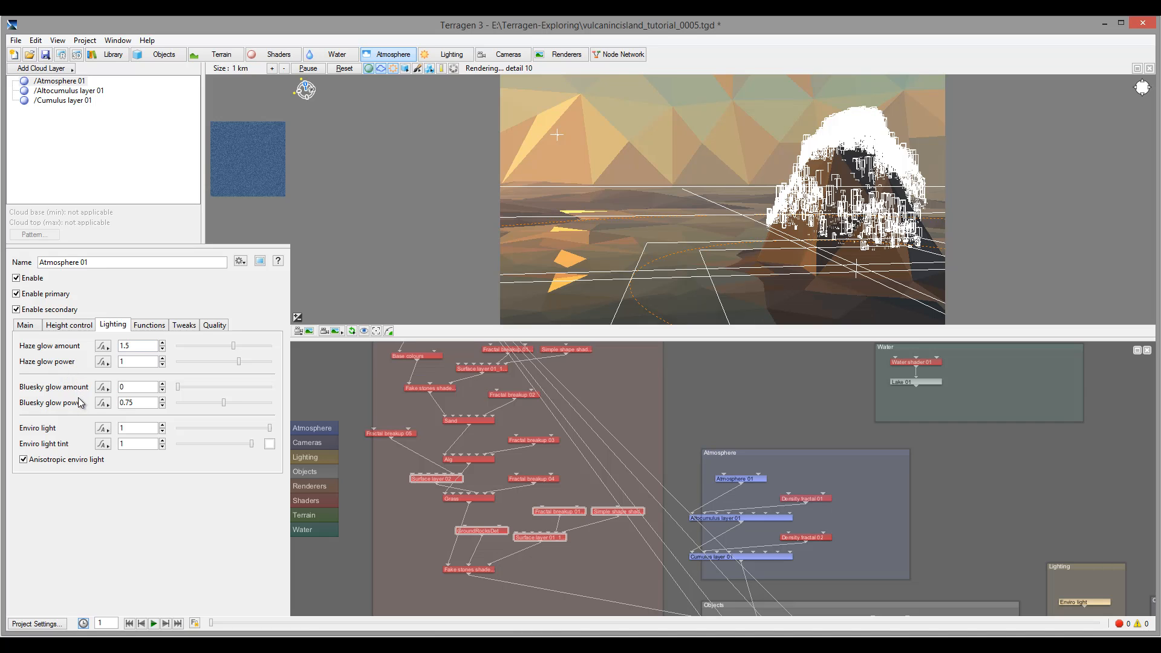
pyautogui.moveTo(234, 344); pyautogui.dragTo(242, 344)
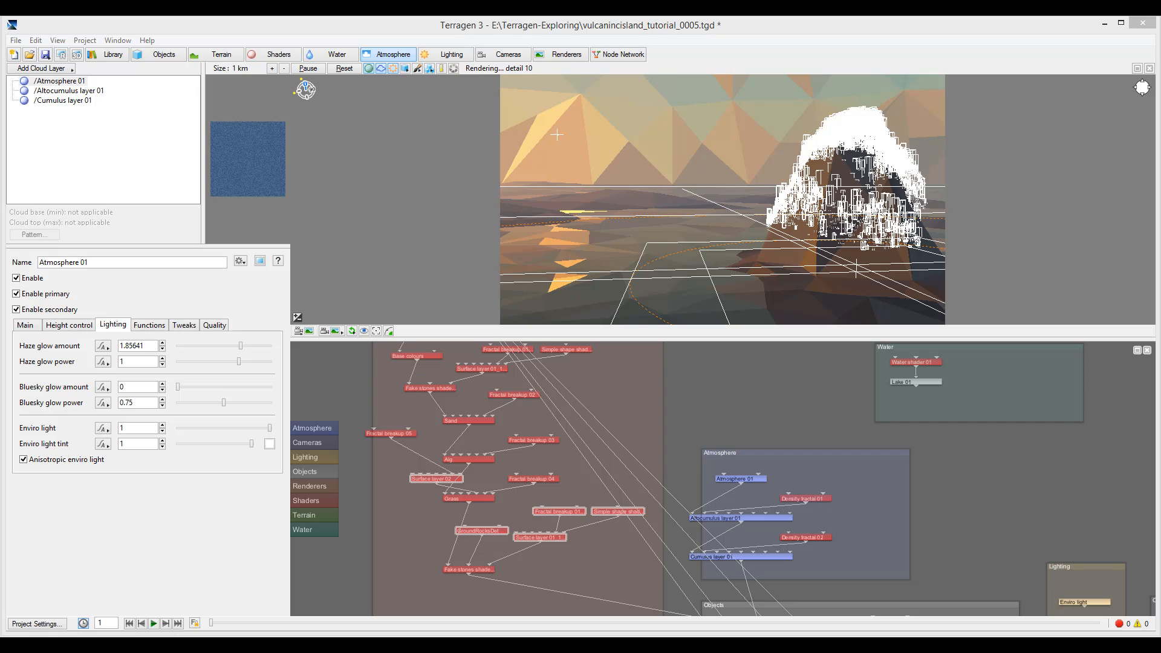
pyautogui.click(449, 56)
pyautogui.click(54, 101)
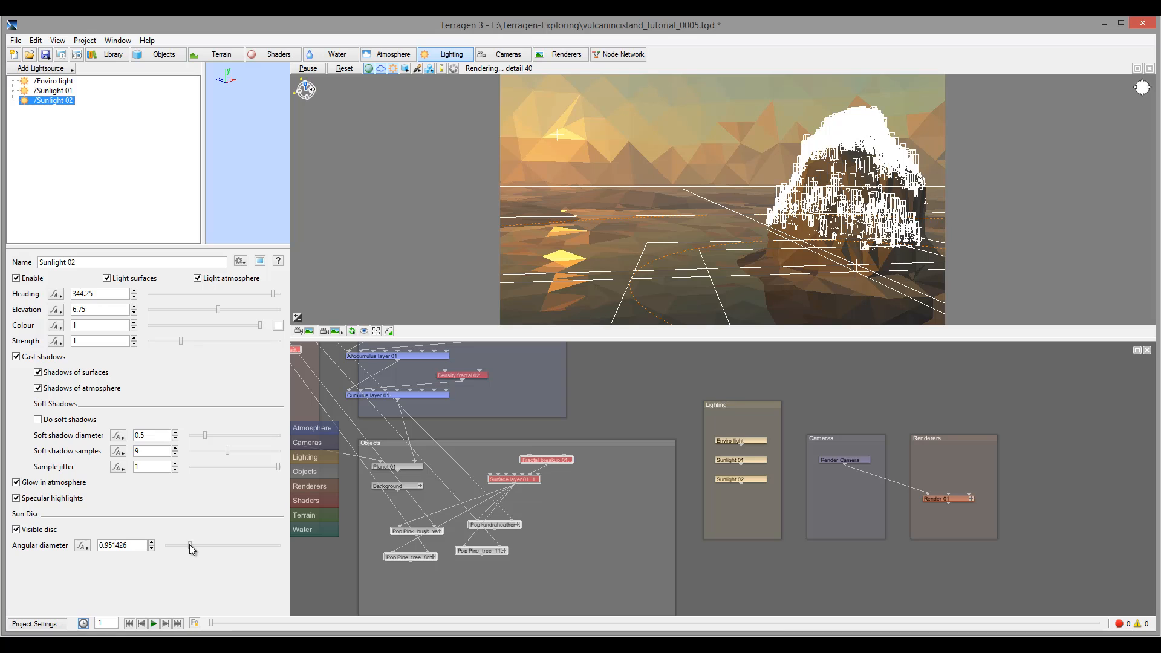
pyautogui.moveTo(190, 544); pyautogui.dragTo(196, 546)
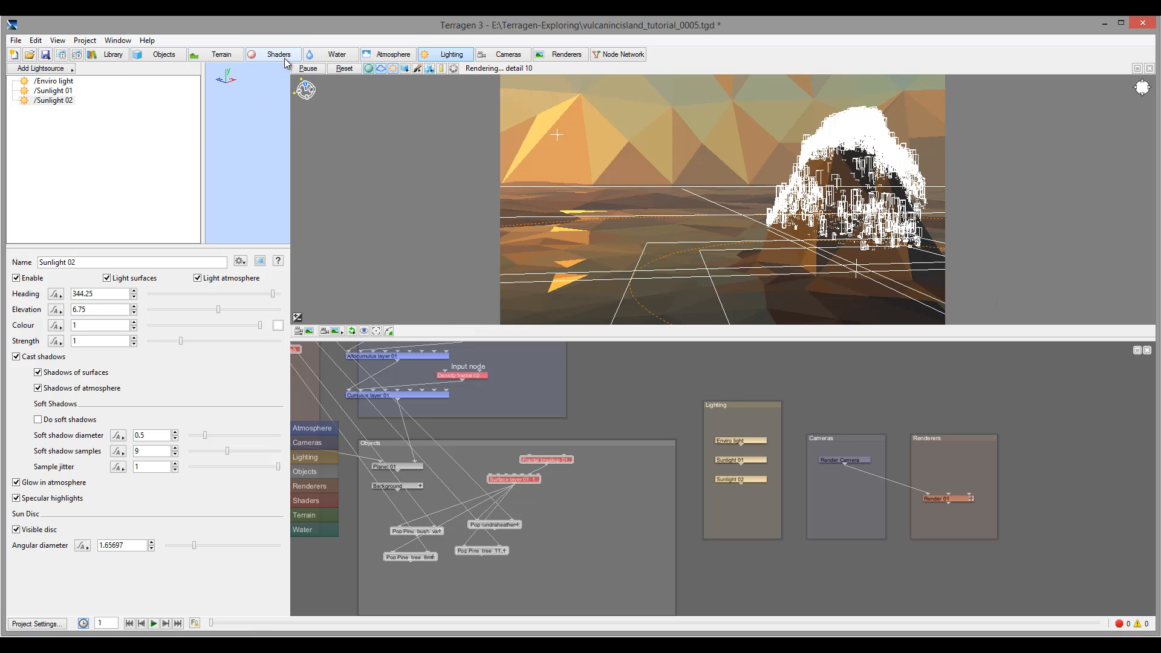
# Set the wave scale of Water shader 01 to about 5.27.
pyautogui.click(336, 53)
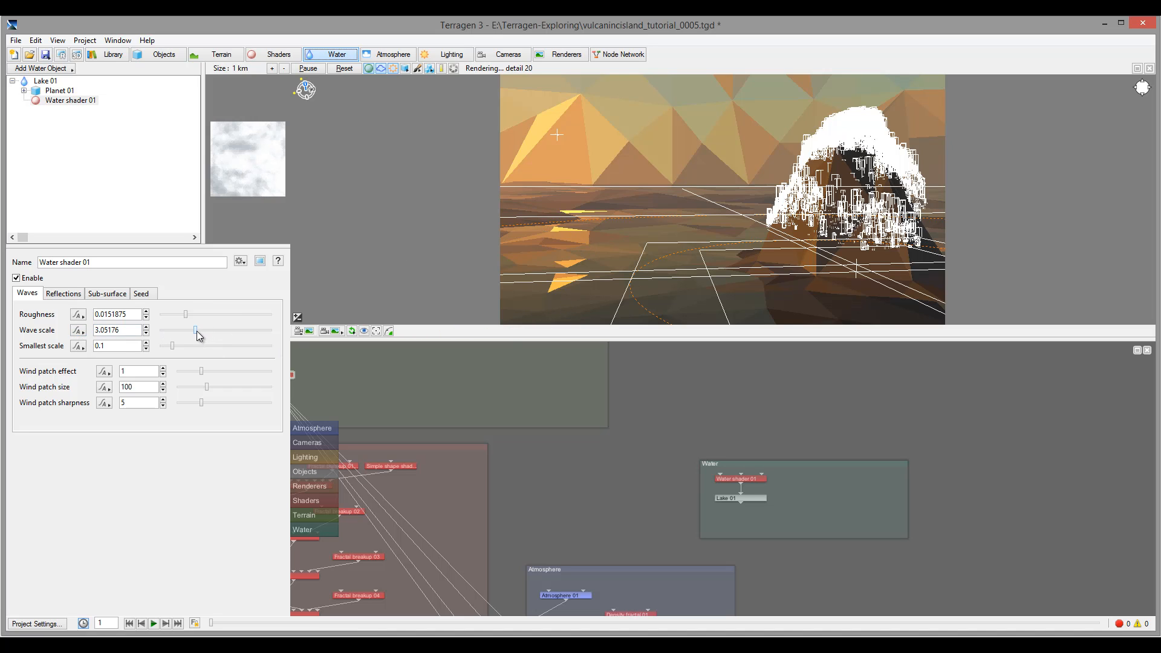
pyautogui.moveTo(198, 332); pyautogui.dragTo(201, 331)
pyautogui.moveTo(203, 335); pyautogui.dragTo(205, 334)
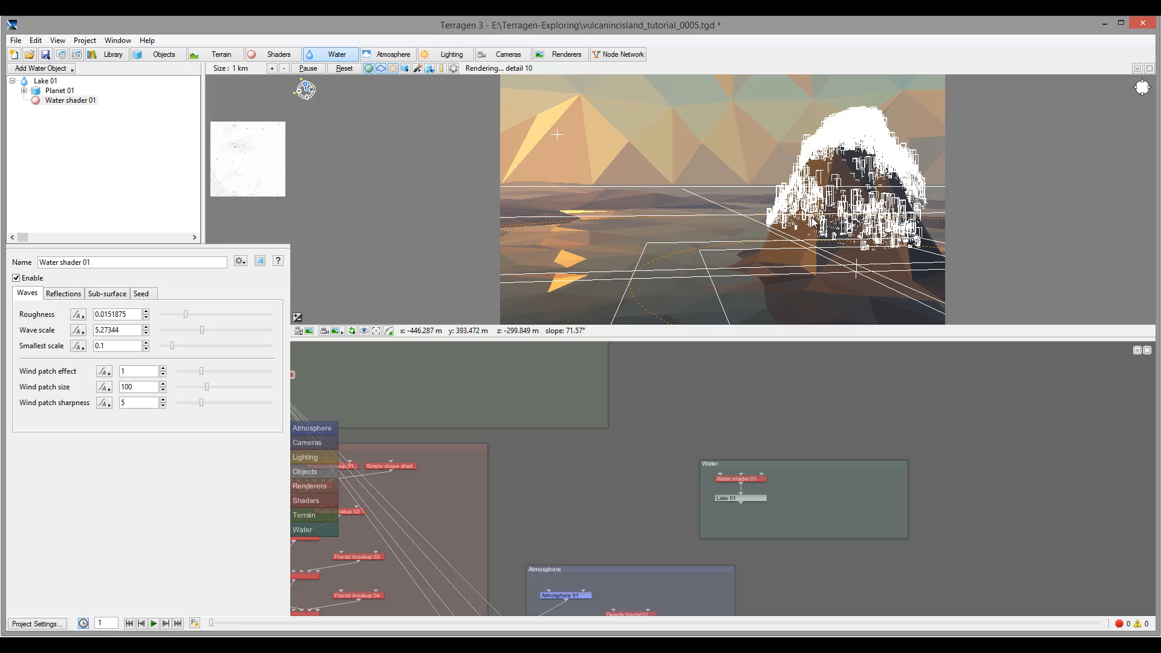
# Raise Sunlight 01's elevation to 15.75.
pyautogui.click(446, 53)
pyautogui.click(61, 100)
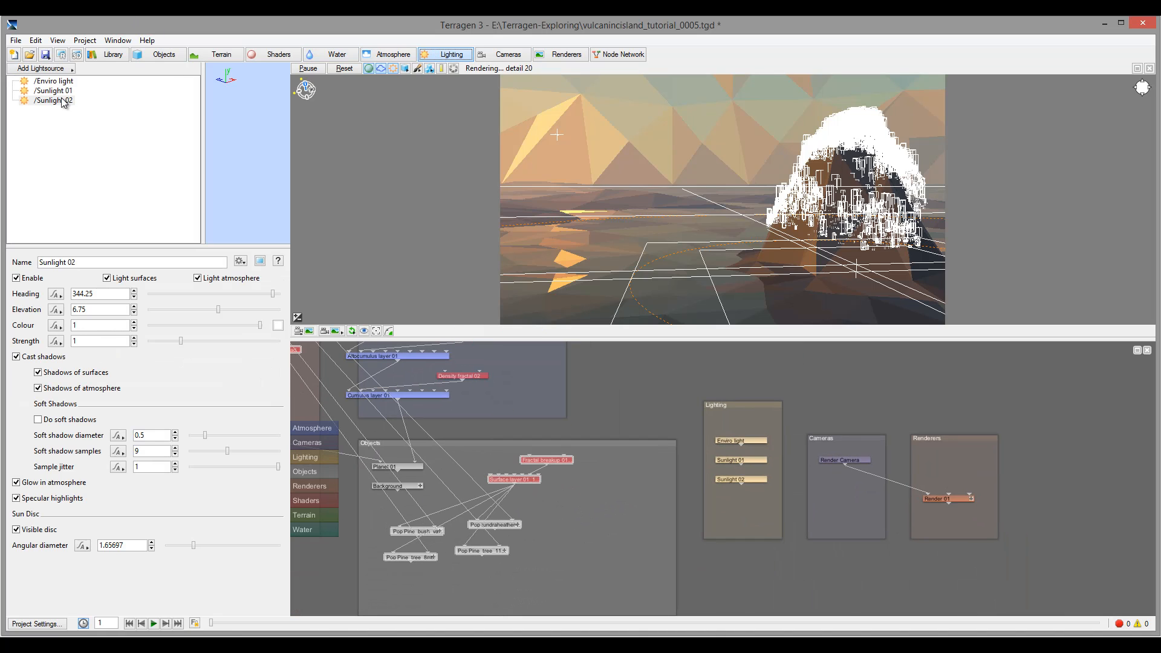
pyautogui.click(55, 90)
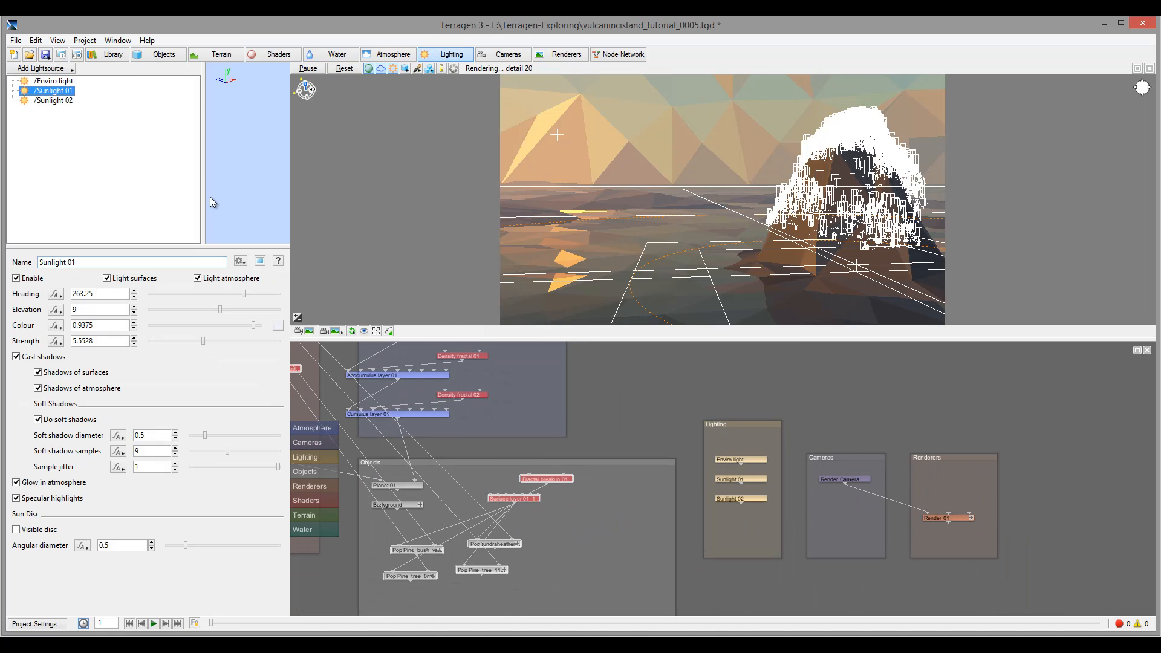
pyautogui.click(221, 310)
pyautogui.moveTo(222, 312); pyautogui.dragTo(226, 314)
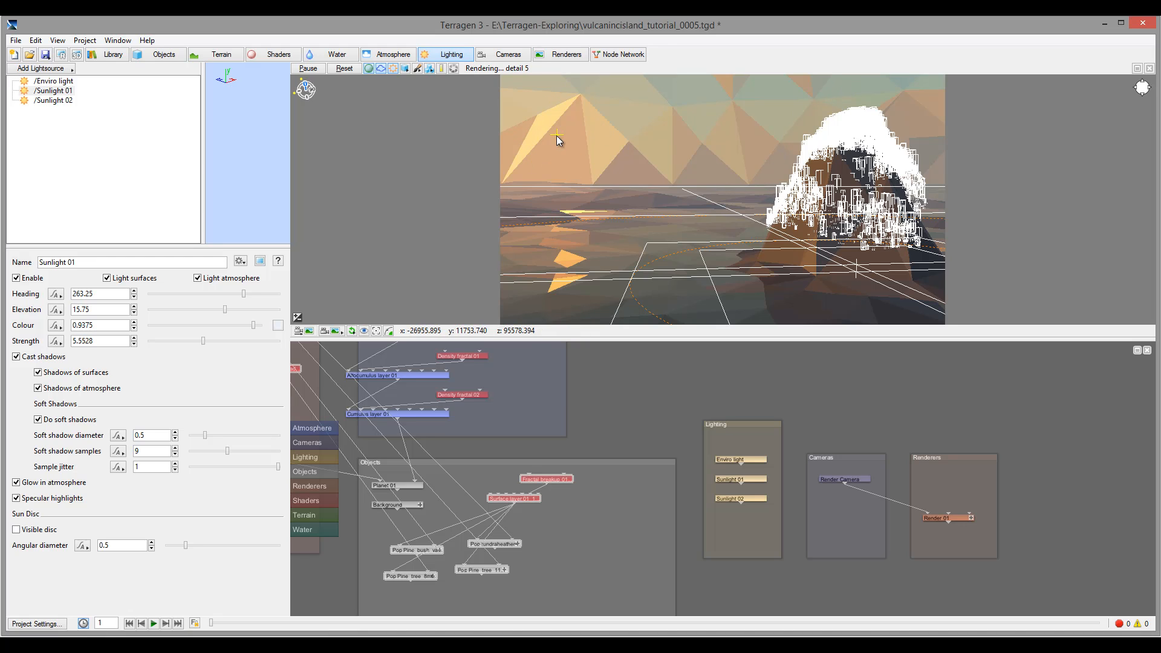
# Test-render the scene at 800x450 to check the lighting and water, then stop and close the render view.
pyautogui.click(63, 56)
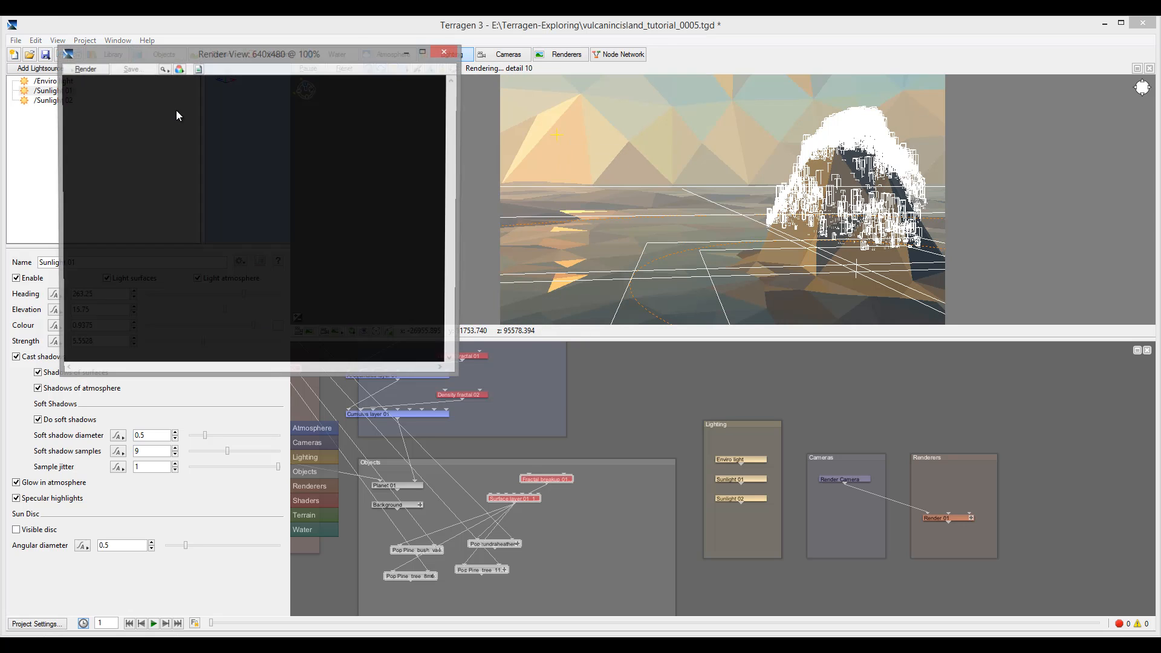
pyautogui.click(84, 69)
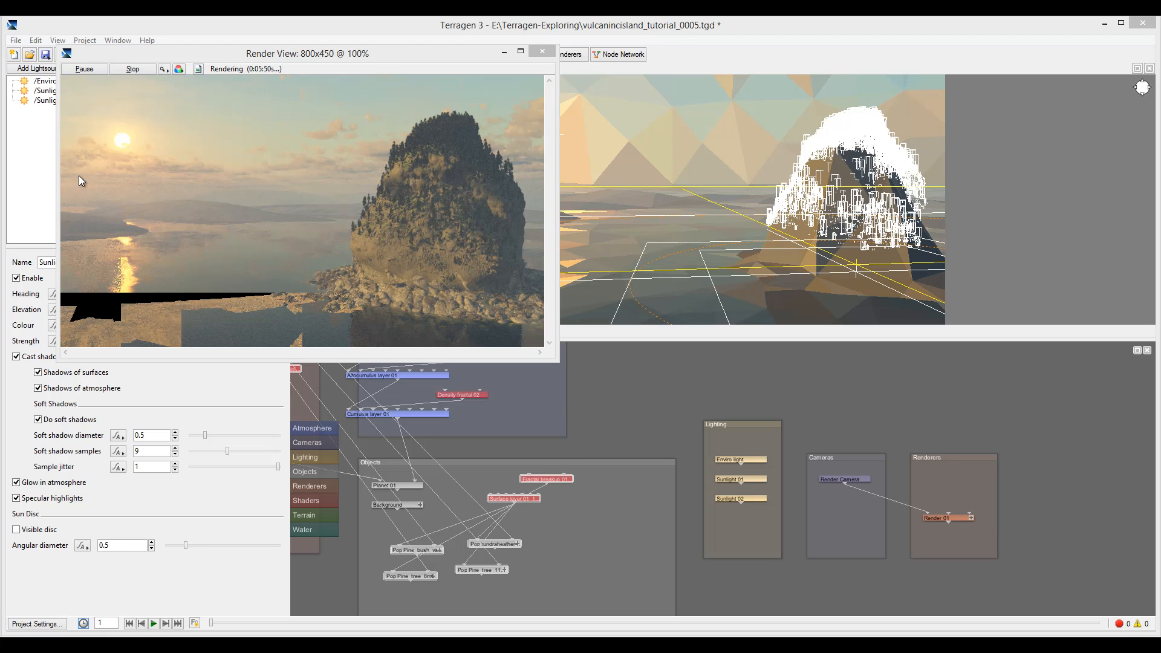
pyautogui.click(543, 51)
pyautogui.click(636, 234)
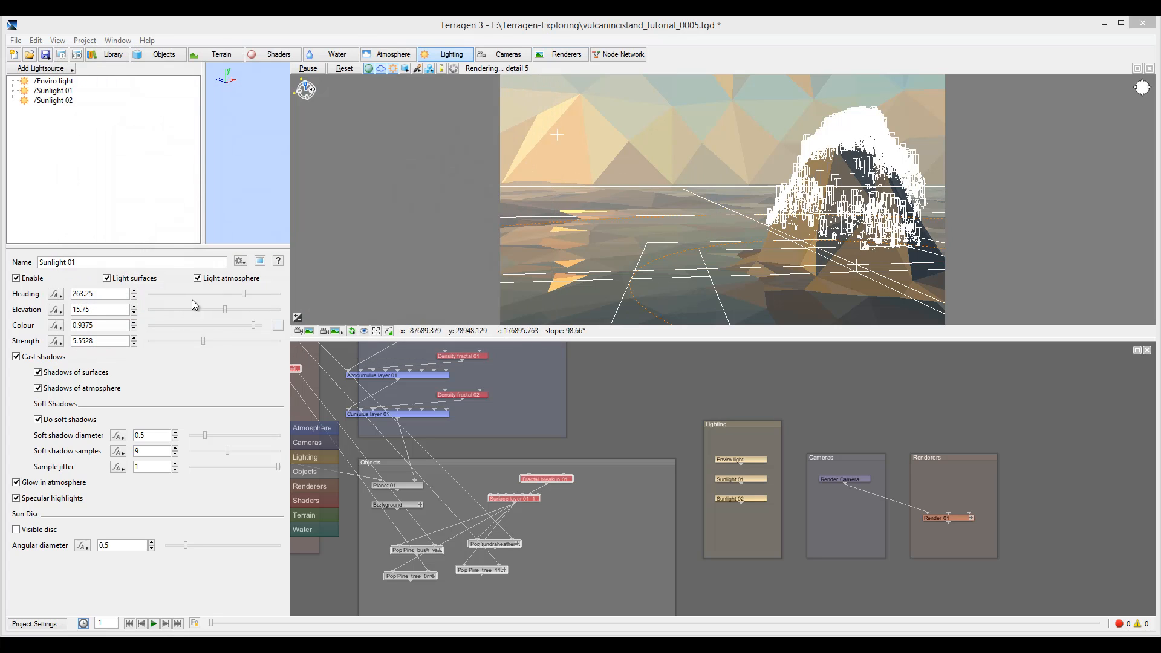
# Set Sunlight 01's heading to 297, elevation to 13.5, colour to about 0.894 and strength to about 3.06.
pyautogui.click(38, 95)
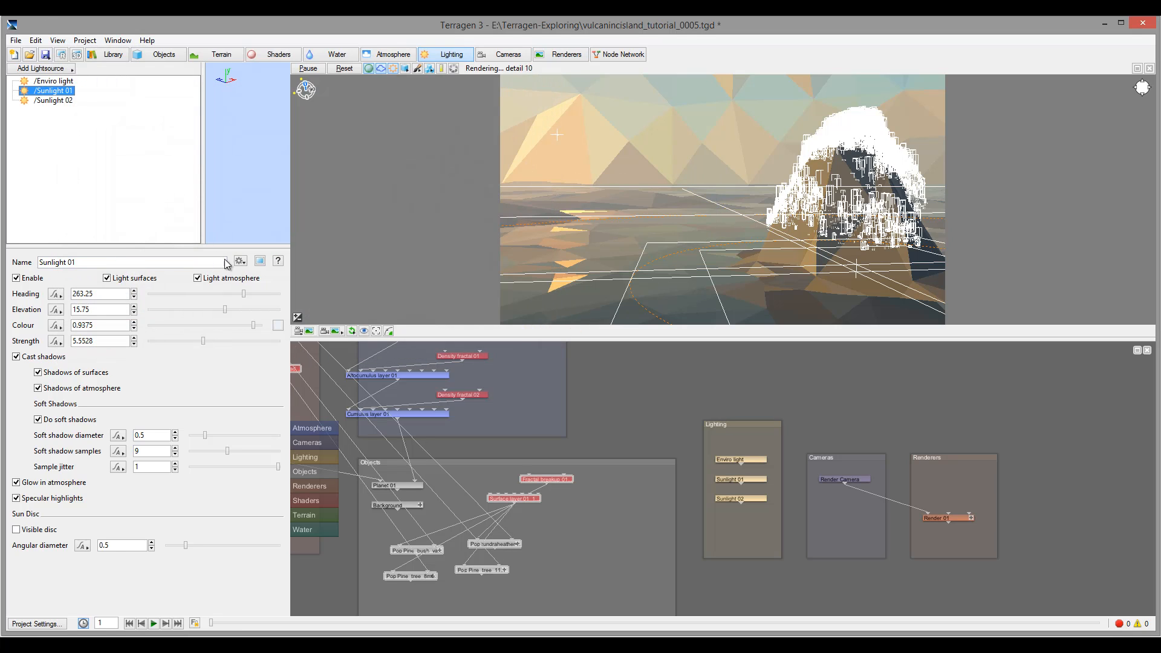
pyautogui.click(244, 294)
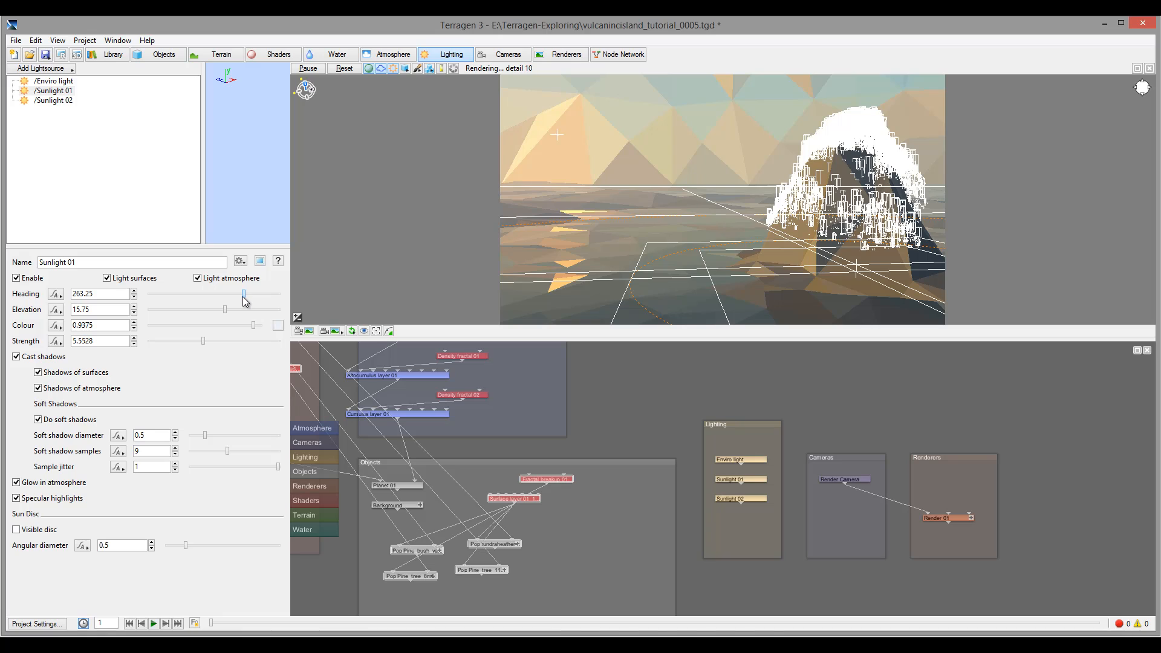
pyautogui.moveTo(244, 297); pyautogui.dragTo(254, 295)
pyautogui.moveTo(226, 314); pyautogui.dragTo(224, 312)
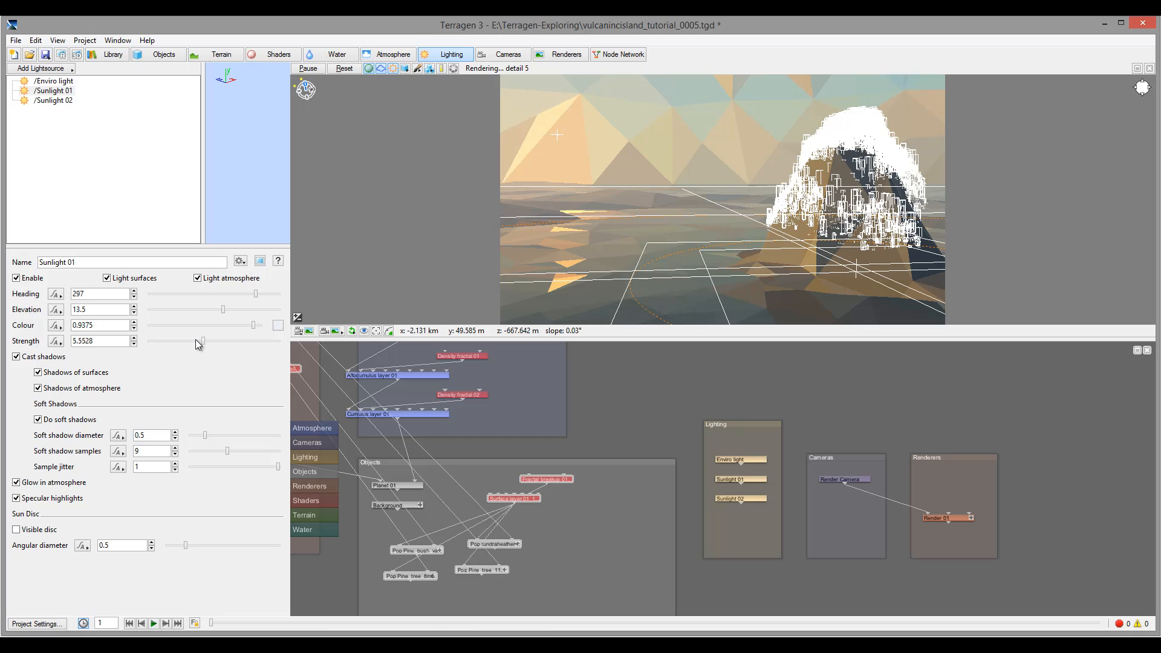
pyautogui.moveTo(204, 344); pyautogui.dragTo(198, 344)
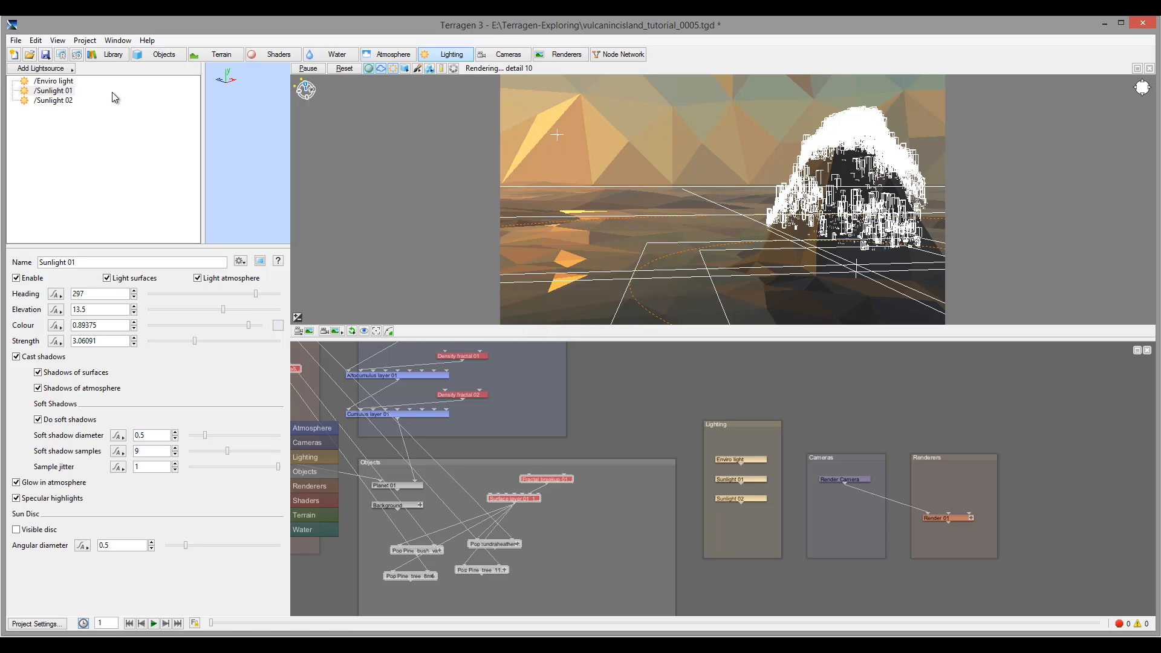
# Set Cumulus layer 01's altitude to about 1056, depth to about 1004, edge sharpness to about 4.07, density to about 0.059 and coverage adjust to 0.05.
pyautogui.click(389, 53)
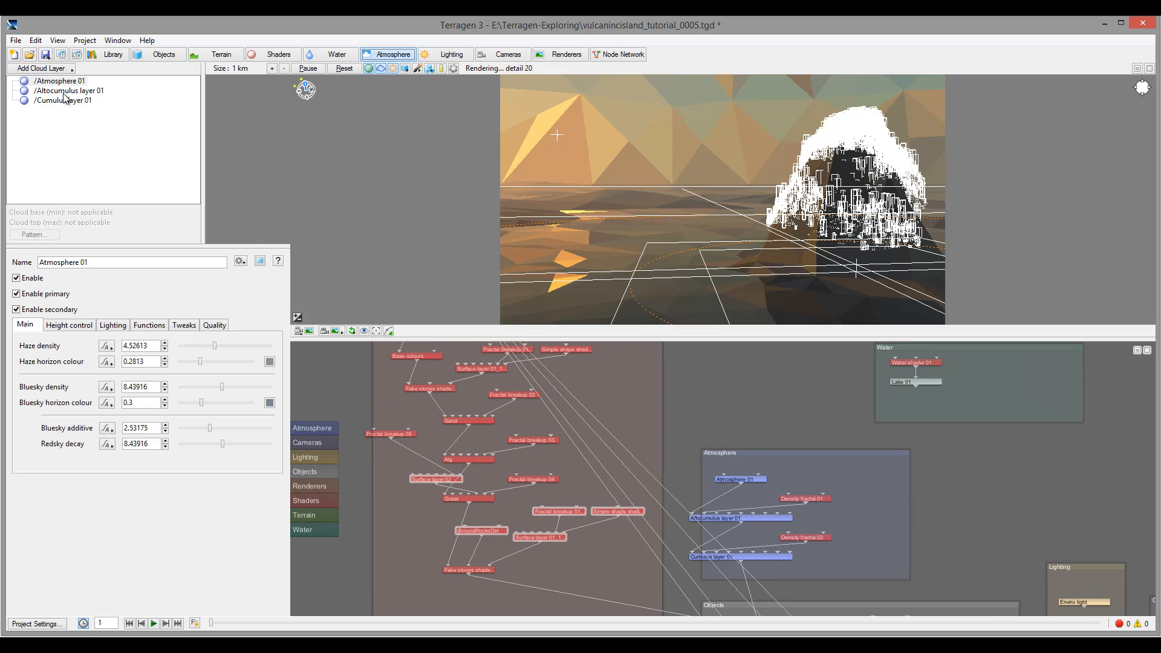
pyautogui.click(66, 99)
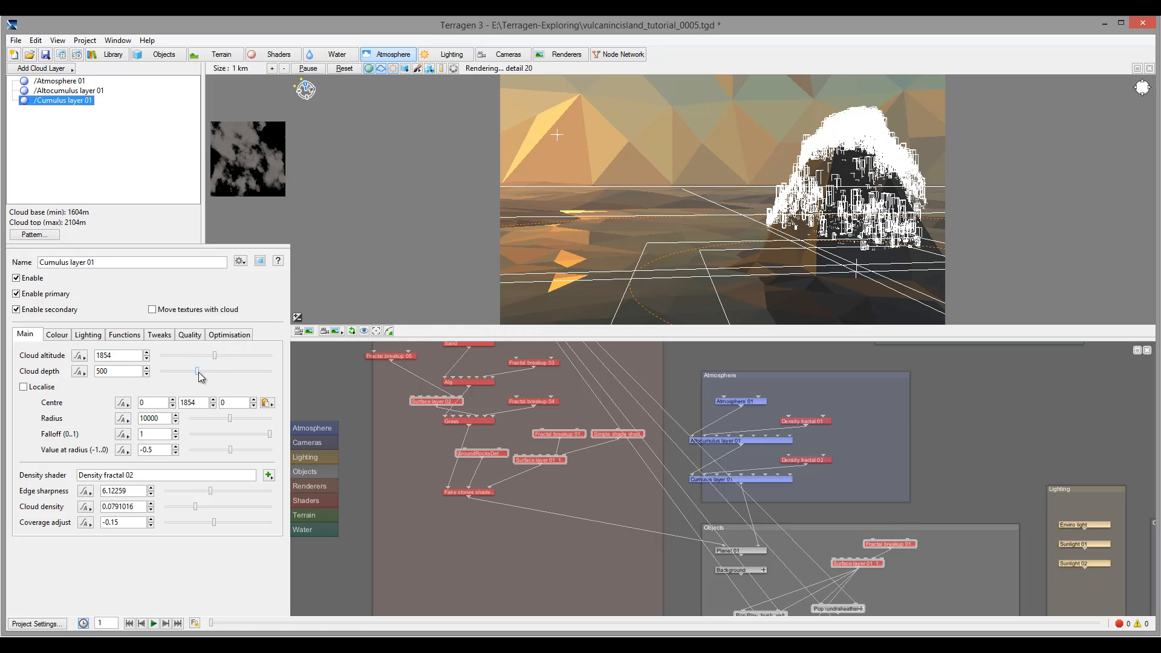
pyautogui.moveTo(199, 371)
pyautogui.mouseDown()
pyautogui.moveTo(213, 375)
pyautogui.moveTo(206, 360)
pyautogui.mouseUp()
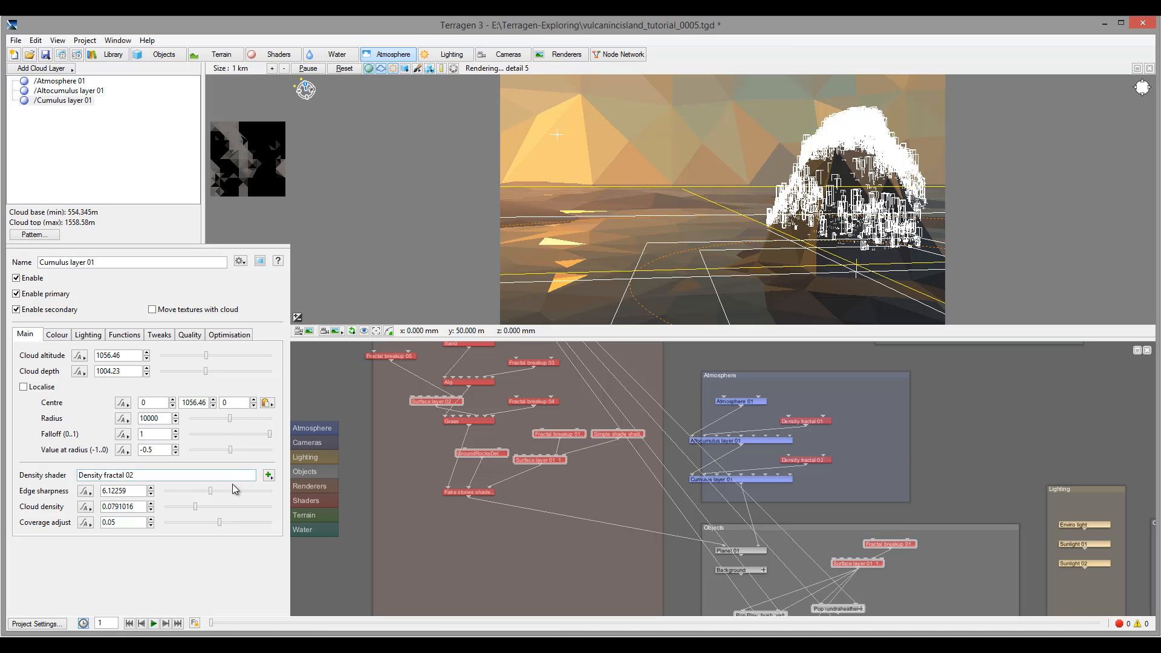
pyautogui.moveTo(210, 491); pyautogui.dragTo(191, 507)
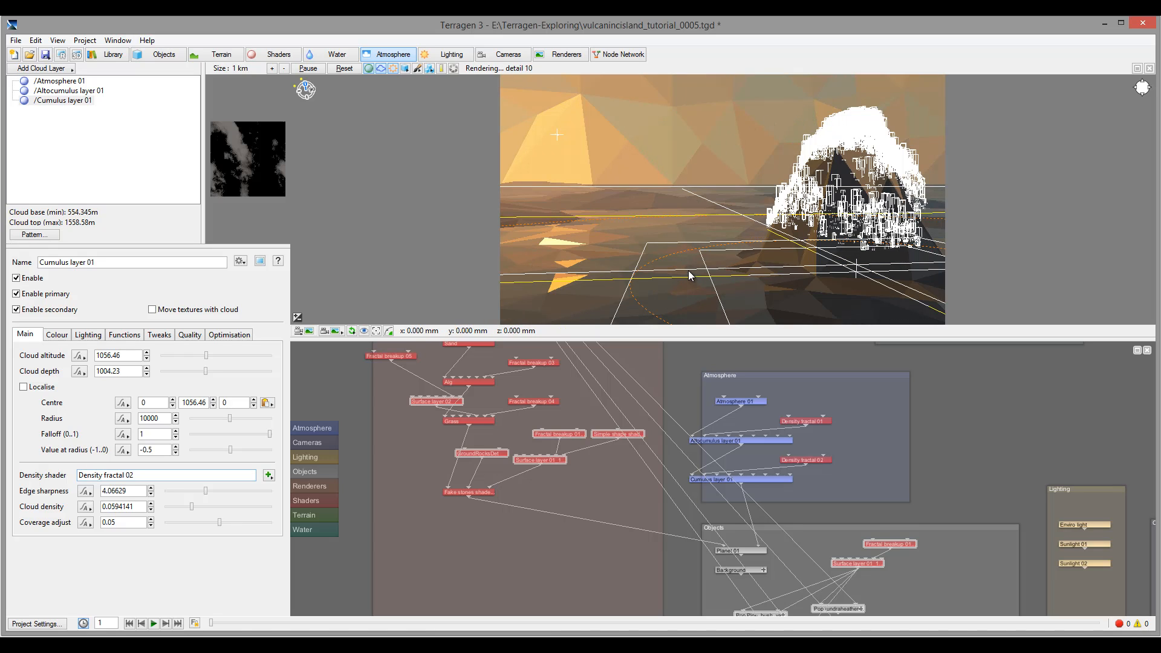
# Reframe the 3D preview slightly closer to the island while keeping the low sun in the composition.
pyautogui.click(753, 252)
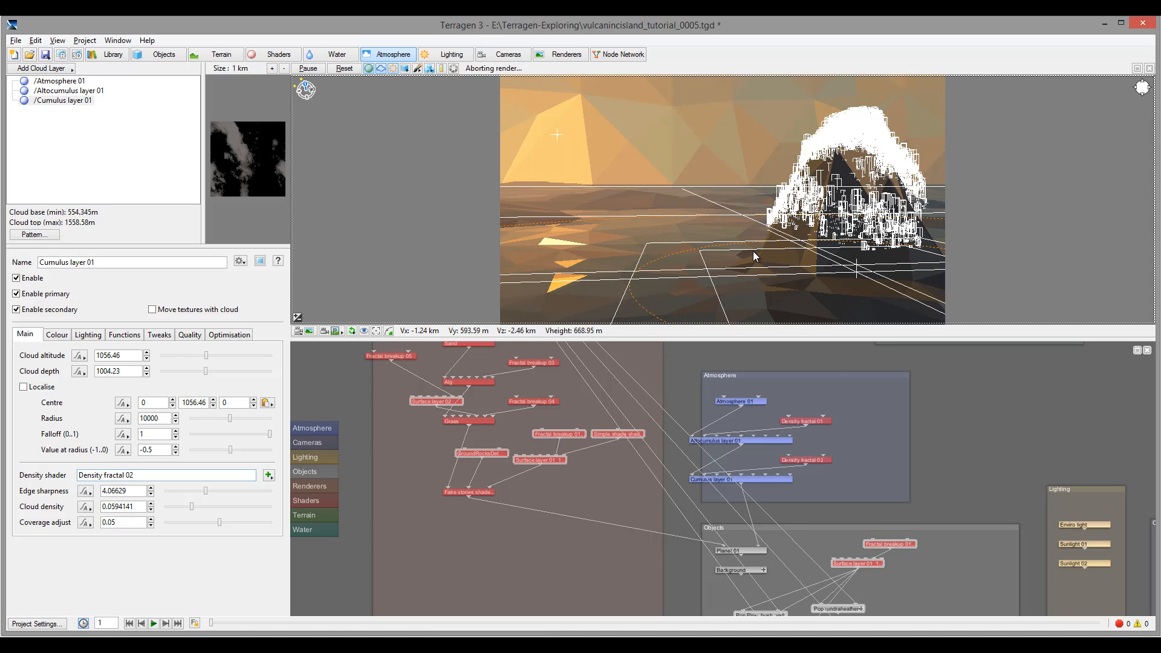
pyautogui.scroll(-1, 733, 252)
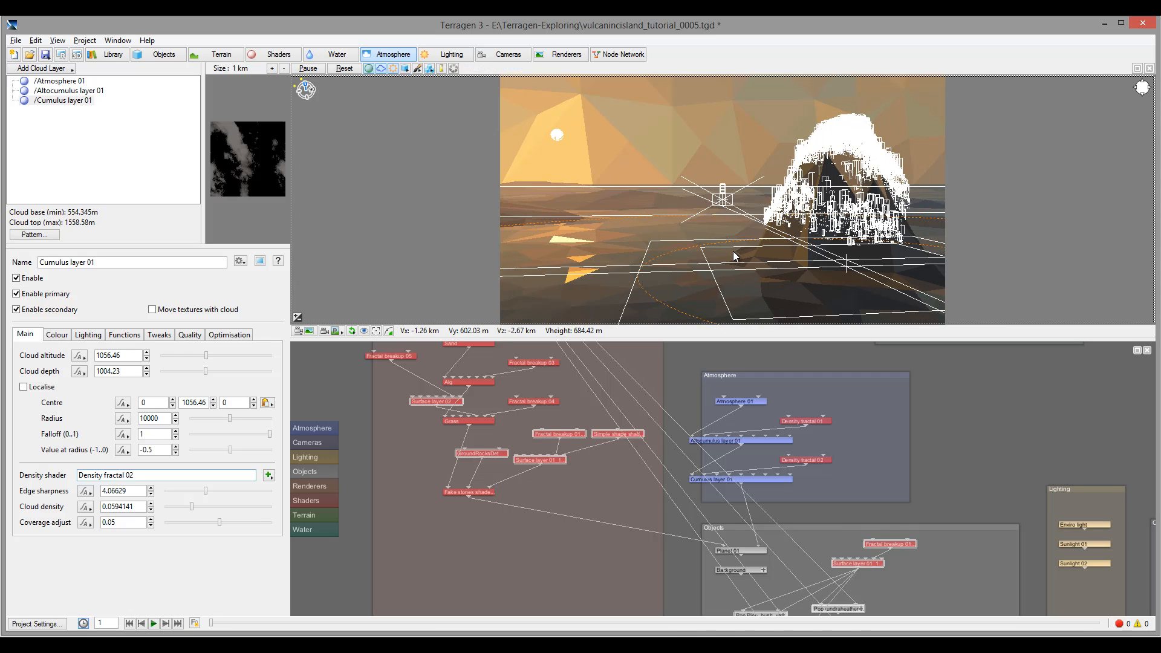
pyautogui.scroll(1, 752, 252)
pyautogui.keyDown('alt'); pyautogui.moveTo(758, 249); pyautogui.dragTo(802, 246, button='right'); pyautogui.keyUp('alt')
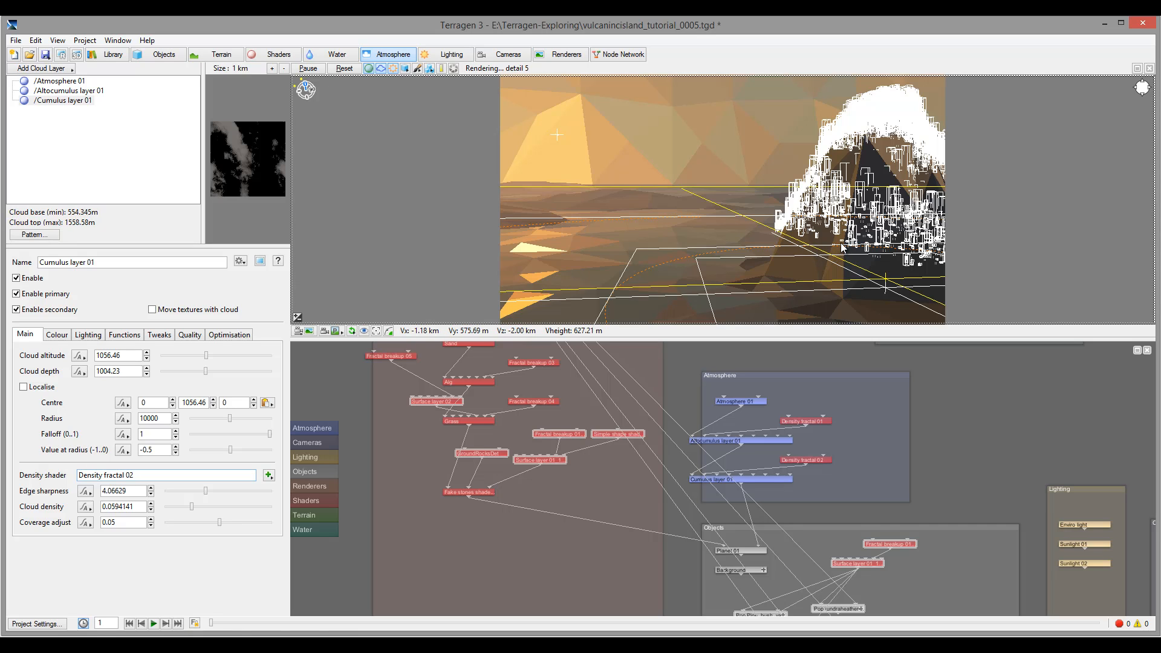
pyautogui.keyDown('alt'); pyautogui.moveTo(841, 247); pyautogui.dragTo(809, 243); pyautogui.keyUp('alt')
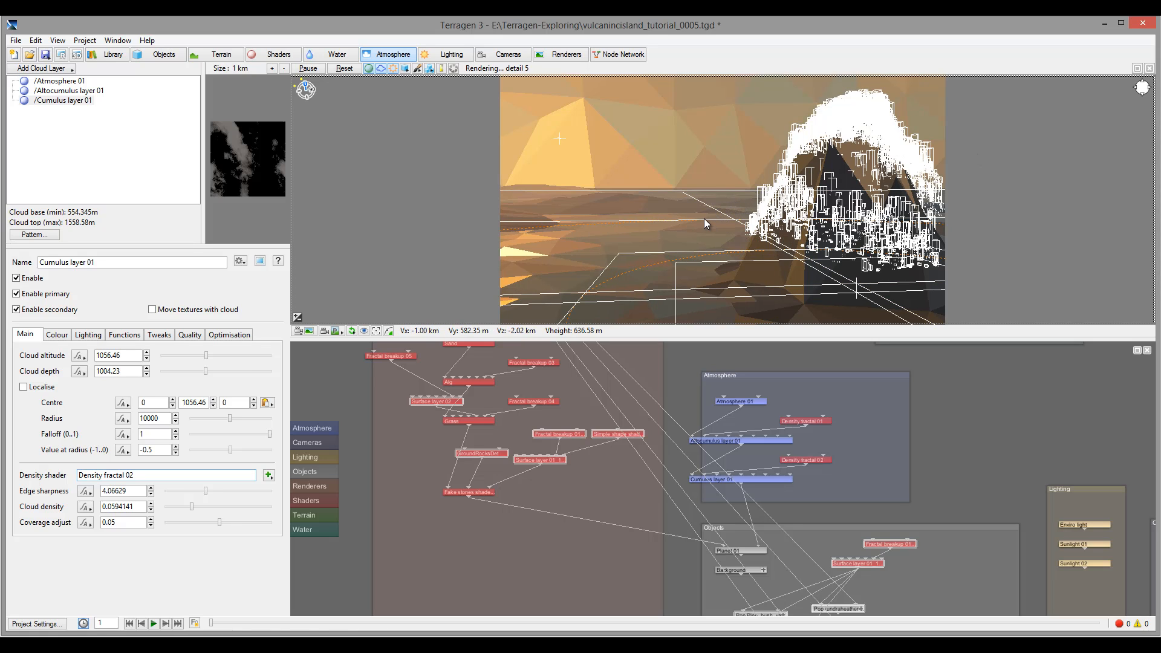
pyautogui.moveTo(706, 219)
pyautogui.keyDown('alt'); pyautogui.mouseDown(button='right')
pyautogui.moveTo(718, 219)
pyautogui.moveTo(688, 217)
pyautogui.mouseUp(button='right'); pyautogui.keyUp('alt')
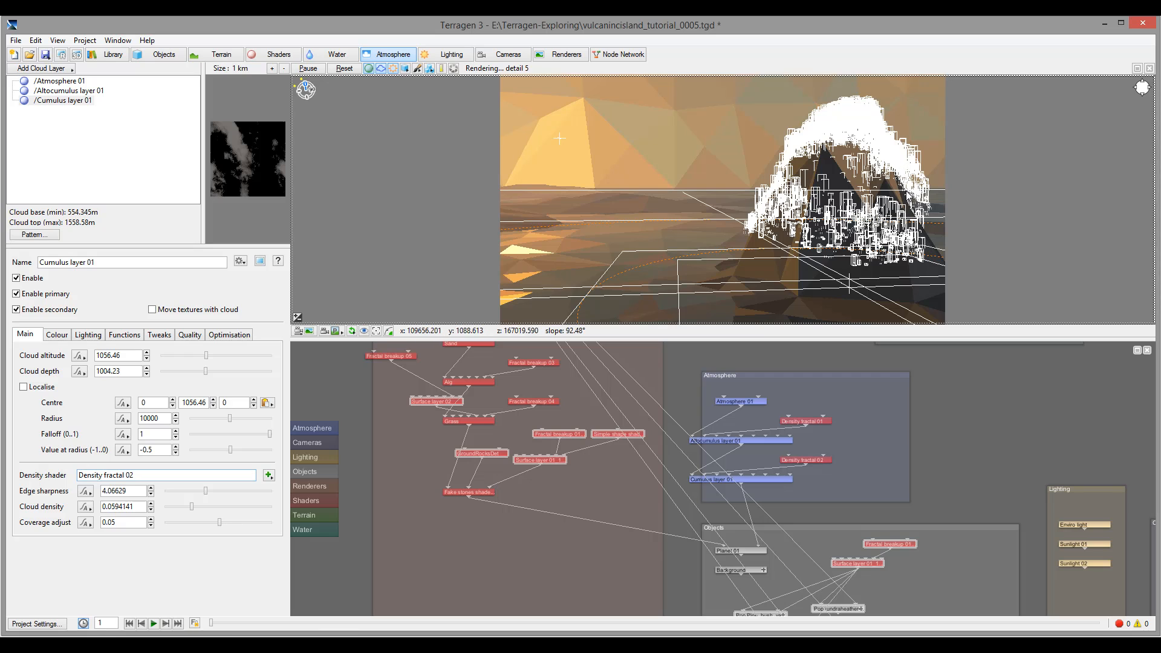
pyautogui.keyDown('alt'); pyautogui.moveTo(730, 209); pyautogui.dragTo(719, 211, button='middle'); pyautogui.keyUp('alt')
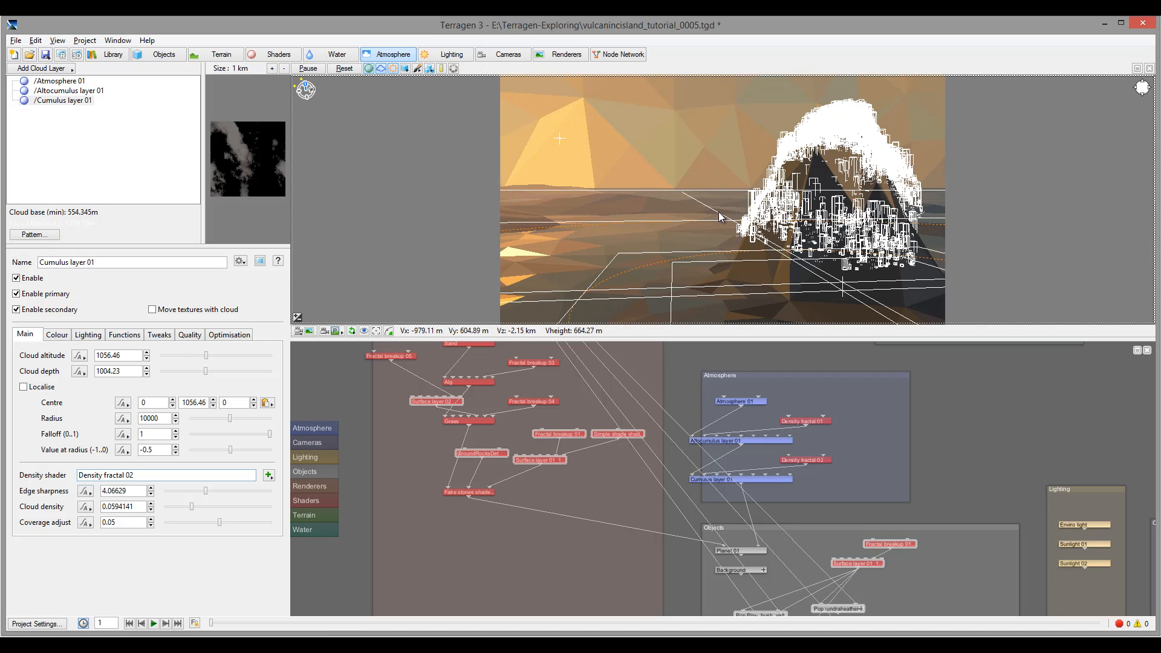
pyautogui.keyDown('alt'); pyautogui.moveTo(718, 212); pyautogui.dragTo(686, 211); pyautogui.keyUp('alt')
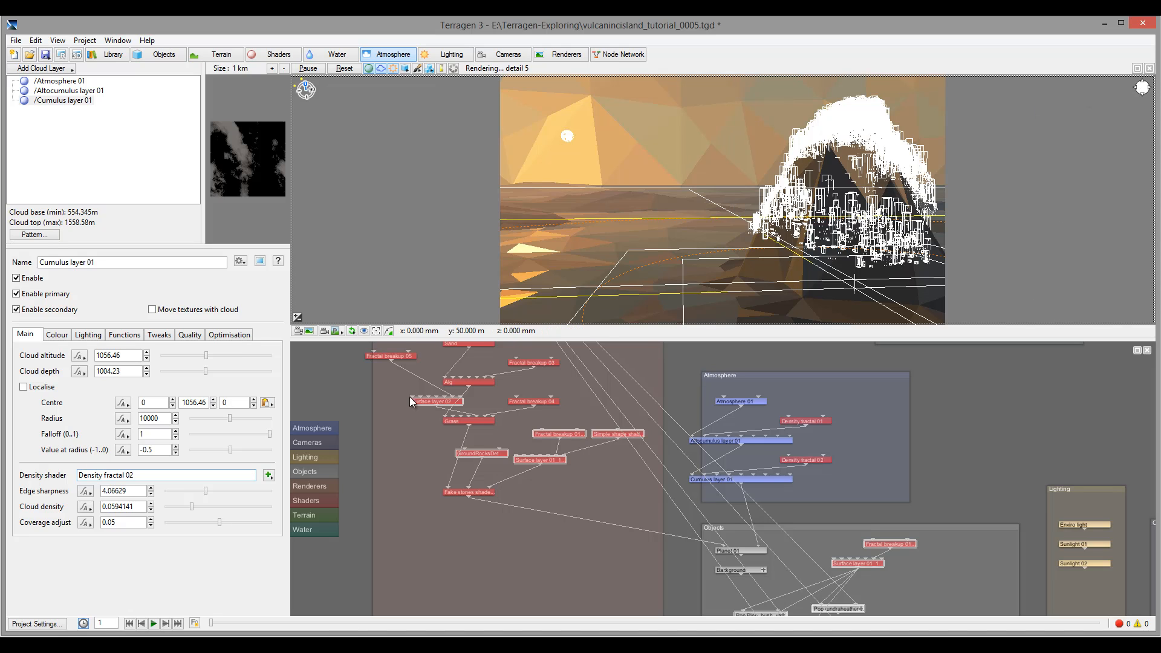
# Open Fractal terrain 01 in the Terrain node group and set its displacement amplitude to 2000.
pyautogui.moveTo(439, 363); pyautogui.dragTo(530, 539)
pyautogui.moveTo(554, 402); pyautogui.dragTo(509, 572)
pyautogui.moveTo(562, 451); pyautogui.dragTo(591, 616)
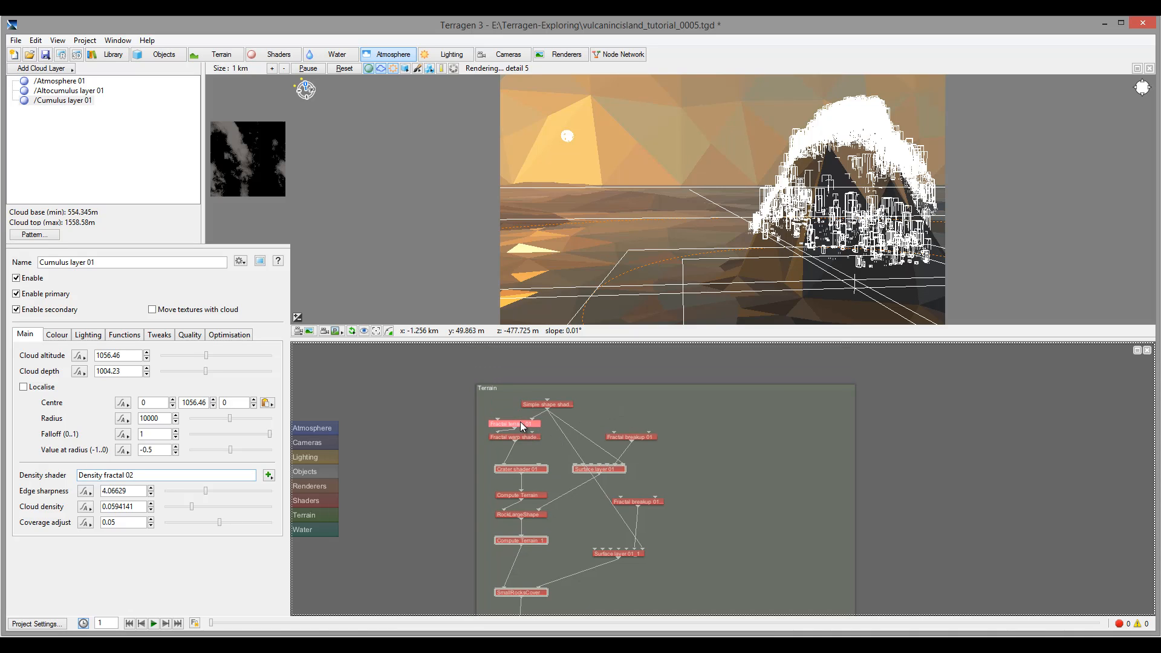
pyautogui.doubleClick(520, 422)
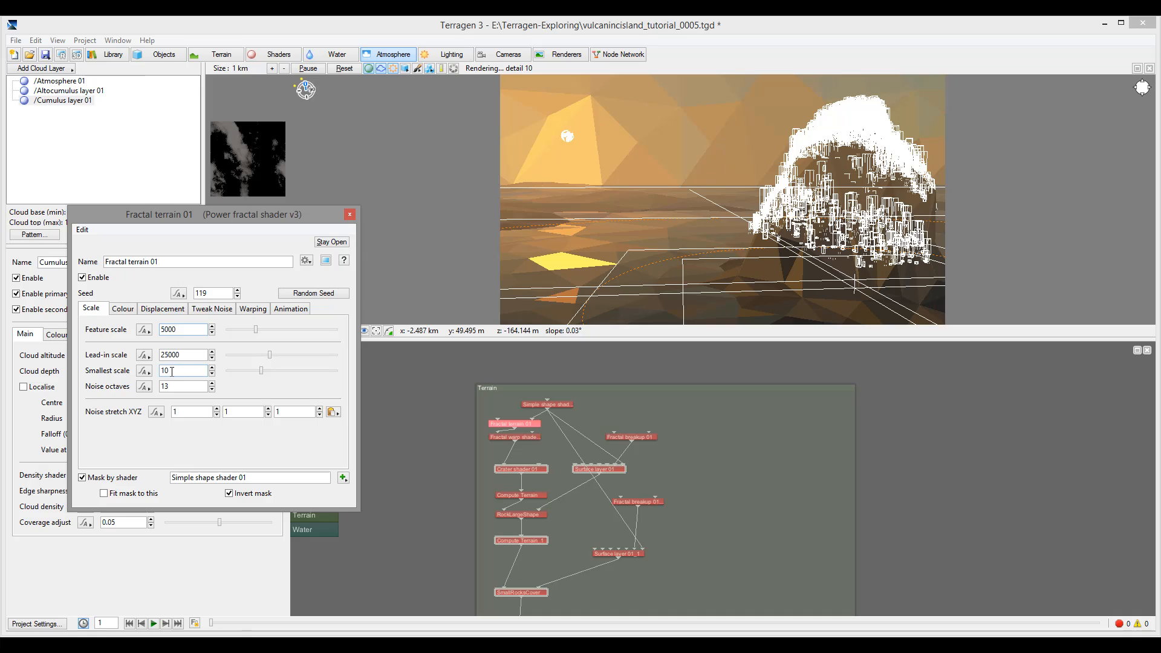
pyautogui.click(162, 311)
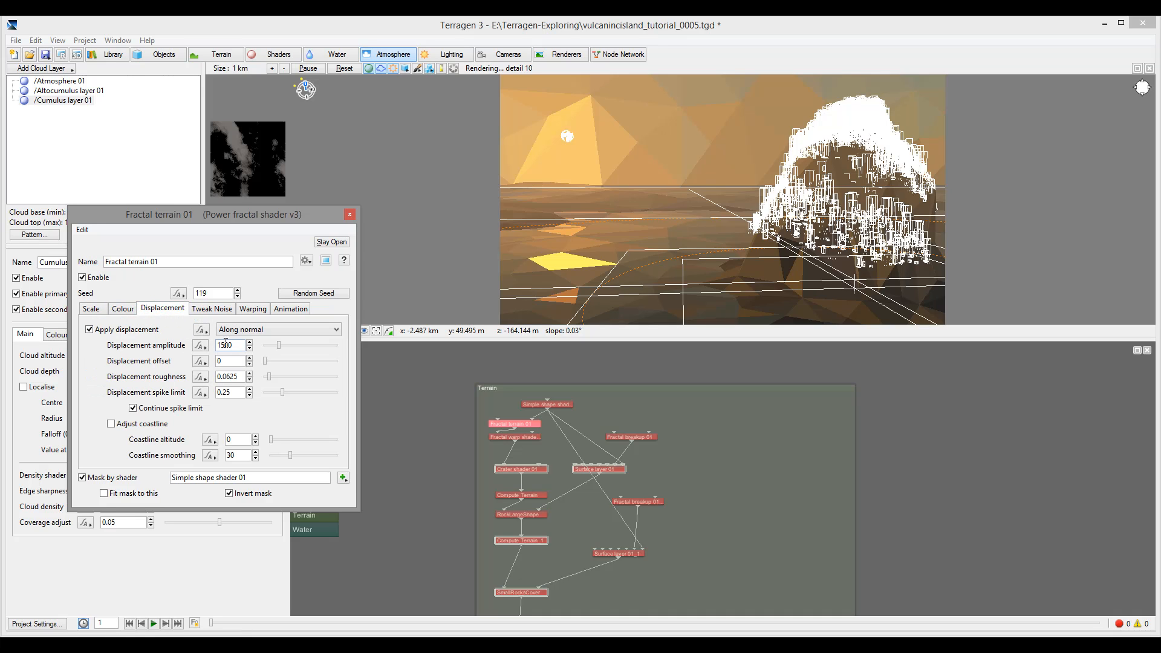
pyautogui.write('20')
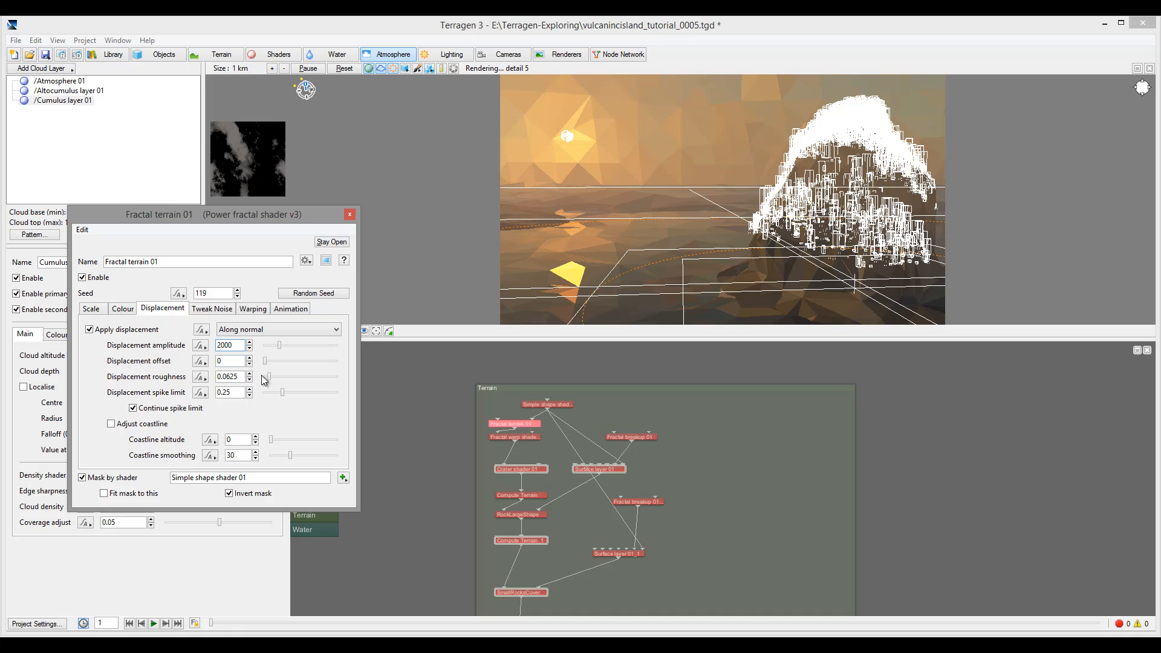
# Lower the gully smoothing in Fractal terrain 01's noise settings.
pyautogui.click(211, 309)
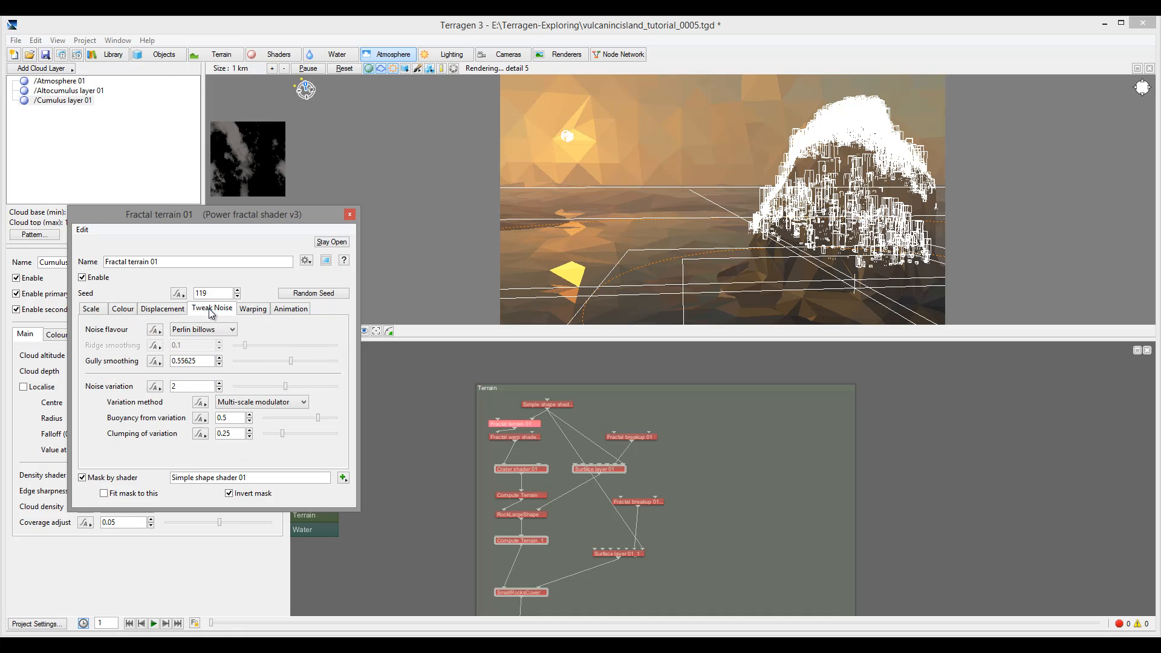
pyautogui.click(289, 362)
pyautogui.moveTo(284, 361); pyautogui.dragTo(272, 362)
# Set Fractal terrain 01's smallest scale to 1, then return to its displacement settings.
pyautogui.click(91, 308)
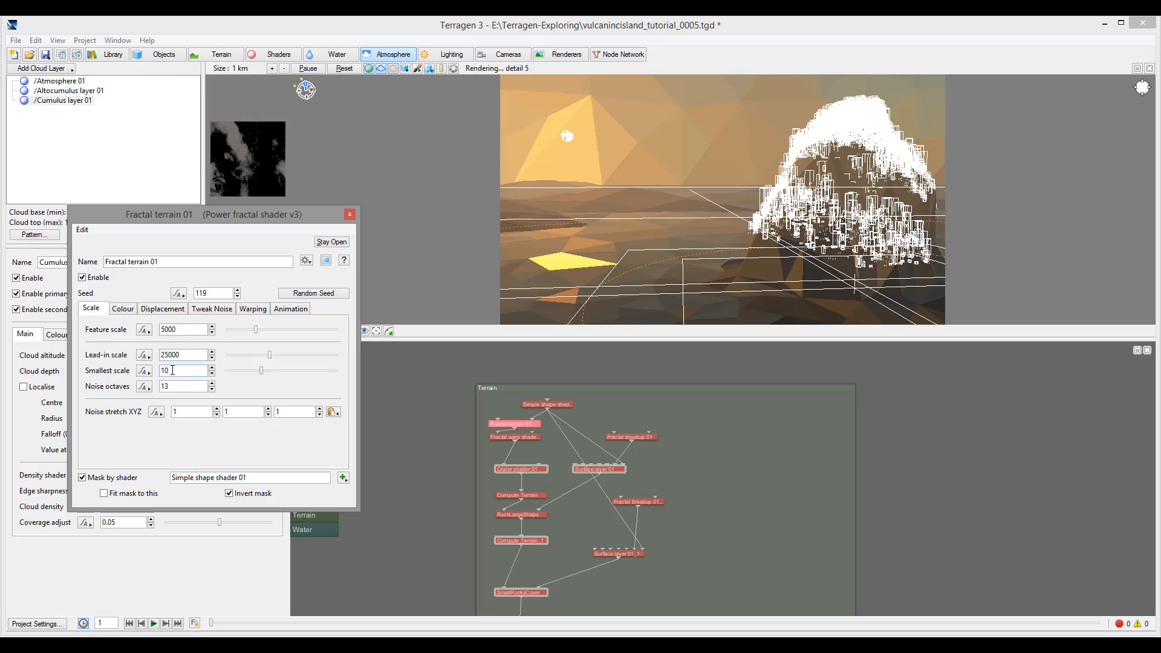
pyautogui.doubleClick(175, 370)
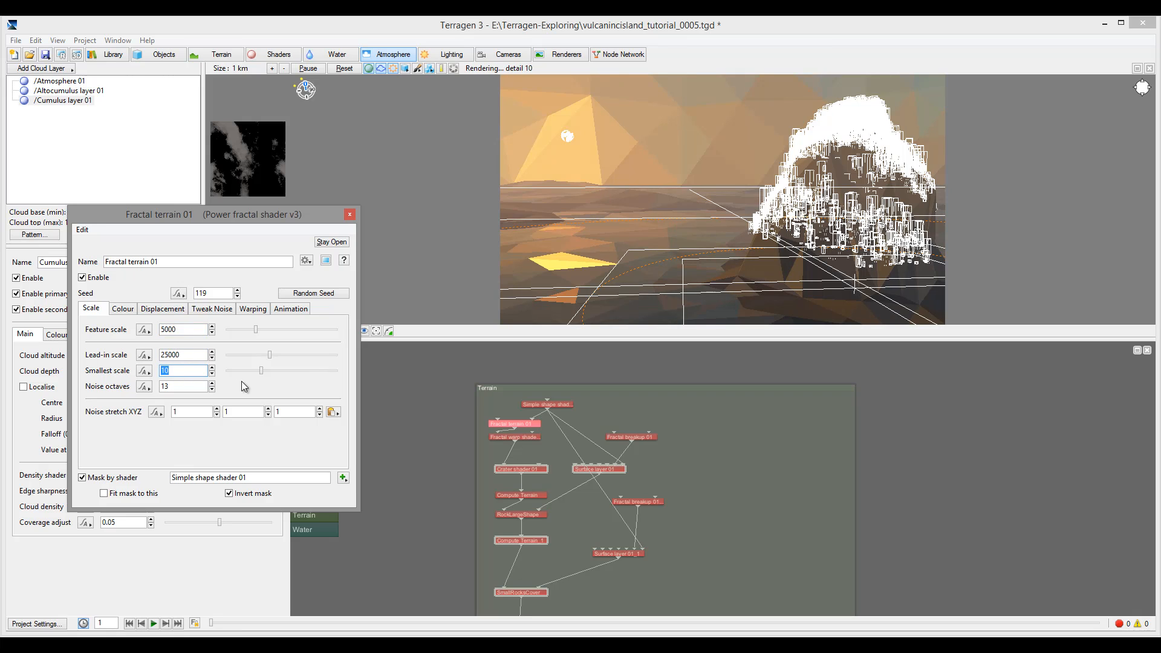
pyautogui.write('1')
pyautogui.press('Return')
pyautogui.click(162, 309)
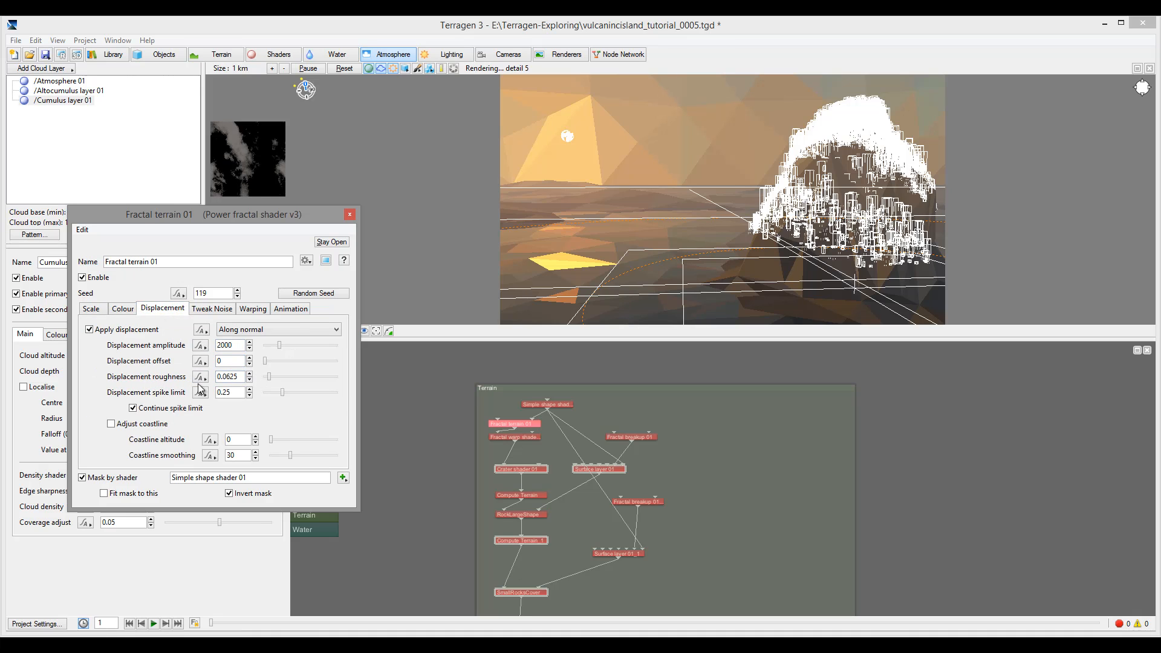
# Set Fractal terrain 01's displacement roughness to about 0.18, test-render the scene and close the render view.
pyautogui.moveTo(270, 376); pyautogui.dragTo(279, 376)
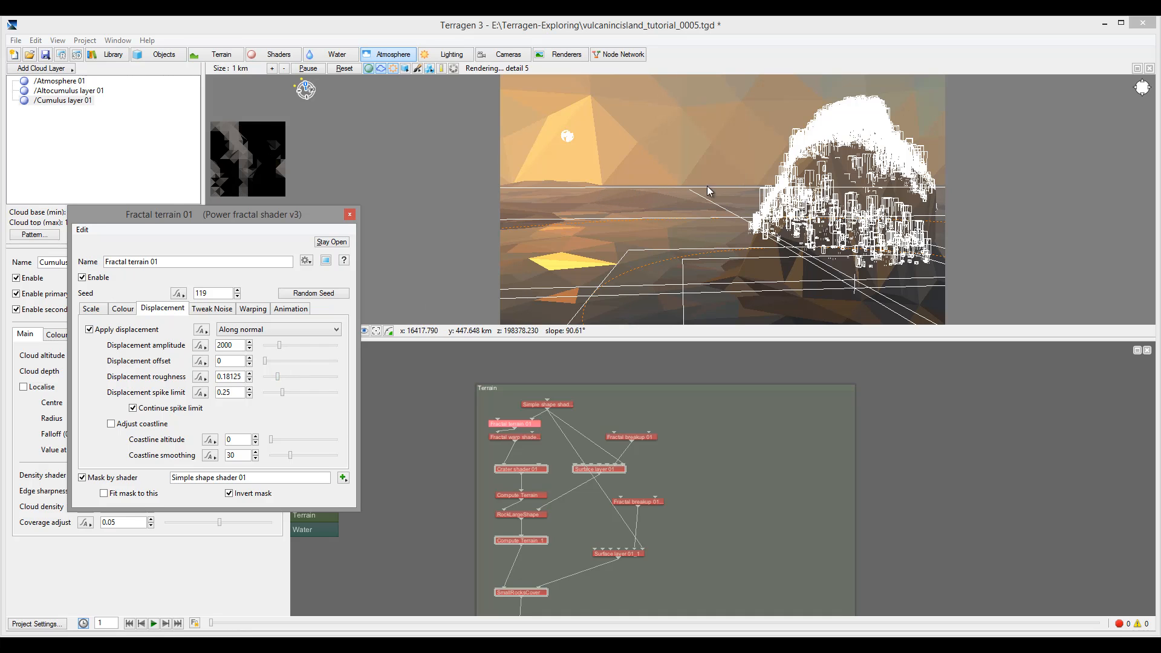
pyautogui.click(350, 214)
pyautogui.click(61, 55)
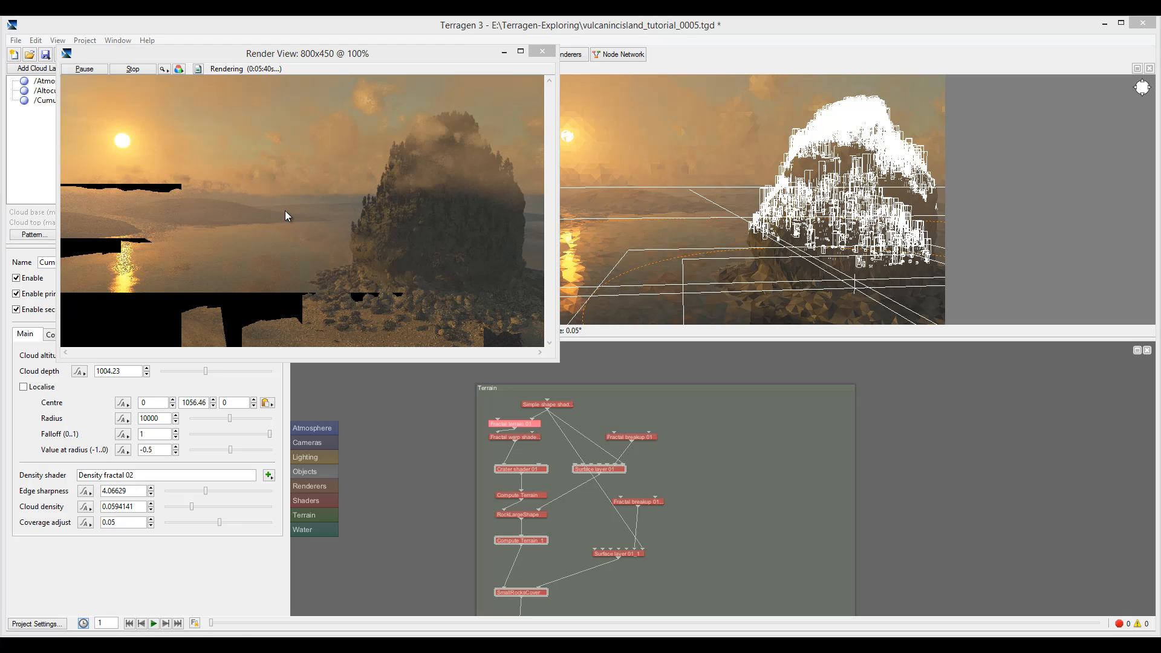
pyautogui.click(542, 52)
pyautogui.click(629, 232)
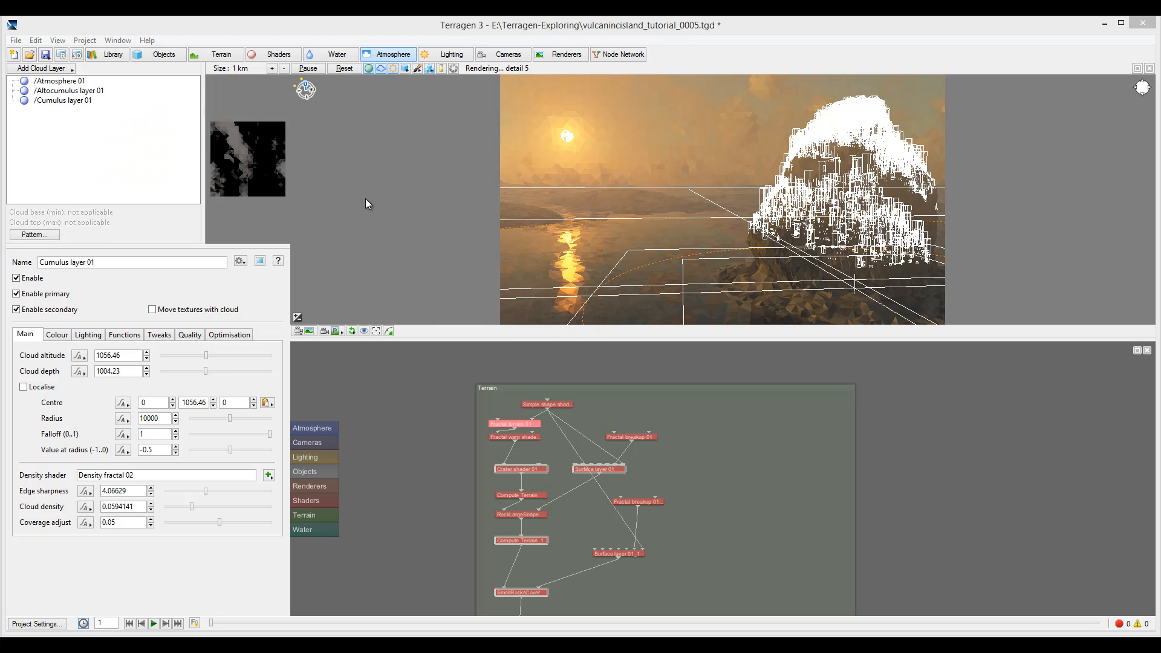
# Raise the number of samples in Atmosphere 01's quality settings to 23.
pyautogui.click(76, 82)
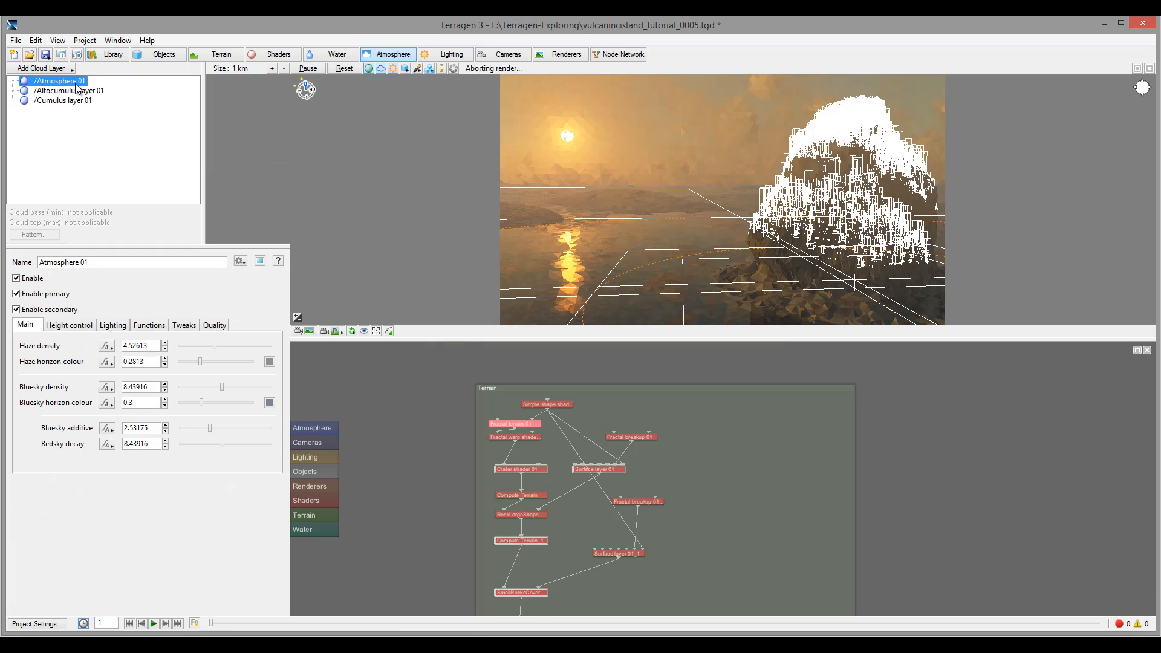
pyautogui.click(212, 325)
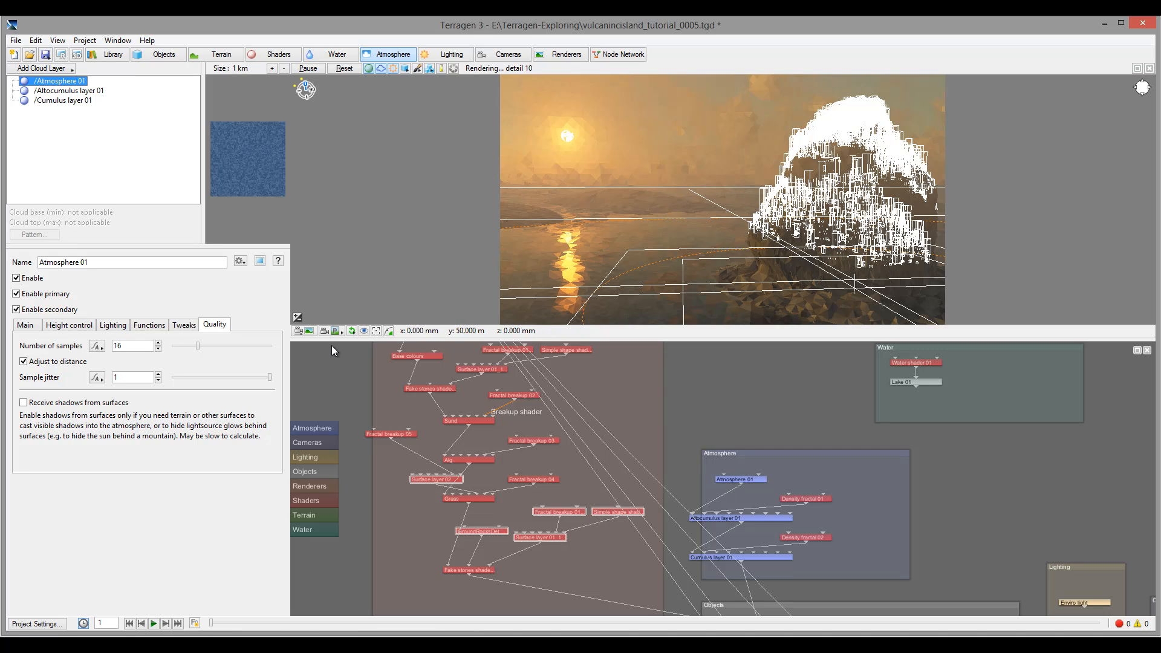
pyautogui.moveTo(198, 345); pyautogui.dragTo(219, 349)
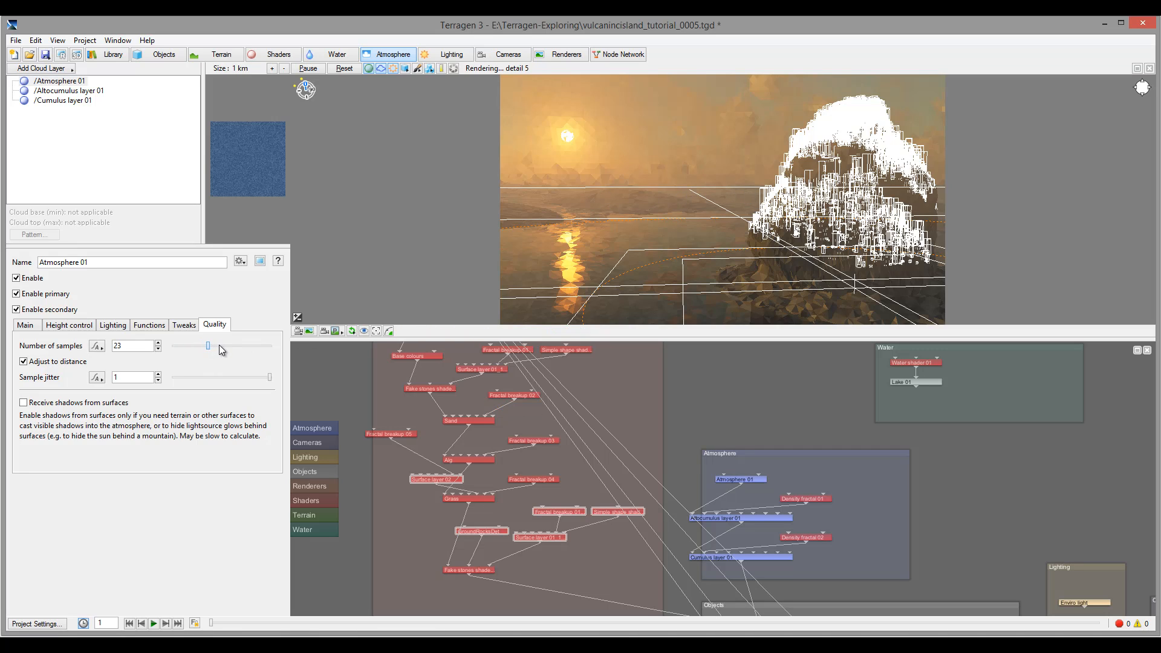
# Raise the rendering quality of Cumulus layer 01 to about 0.62.
pyautogui.click(66, 101)
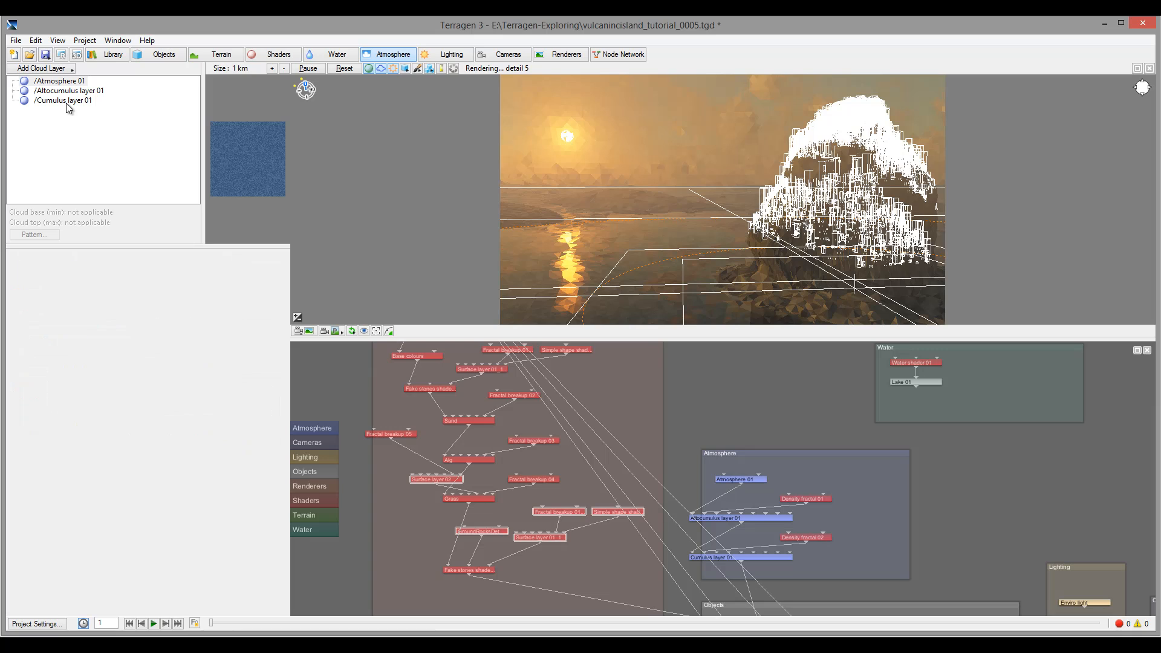
pyautogui.click(190, 335)
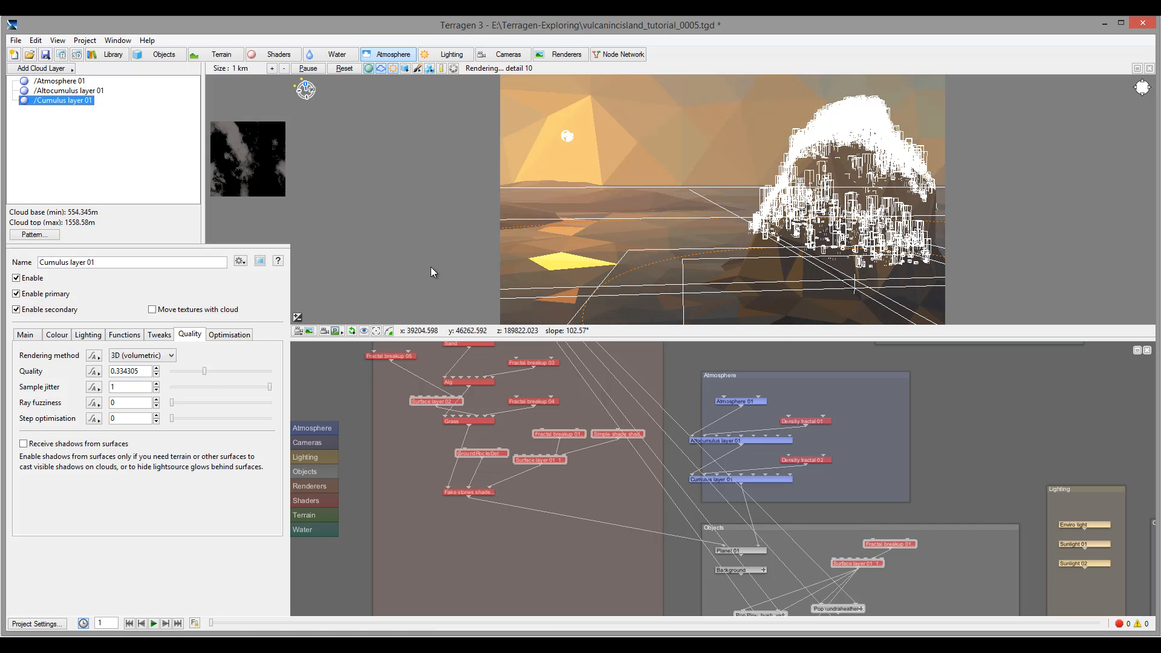
pyautogui.moveTo(208, 372); pyautogui.dragTo(238, 373)
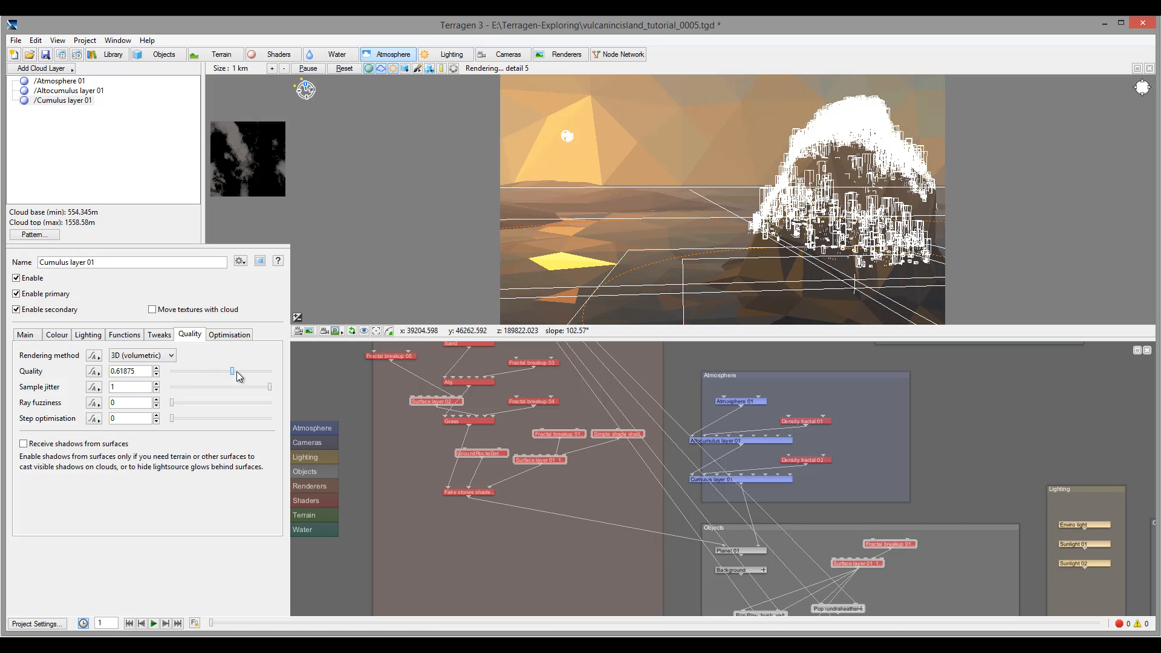
# Raise the rendering quality of Altocumulus layer 01 to about 0.37.
pyautogui.click(91, 93)
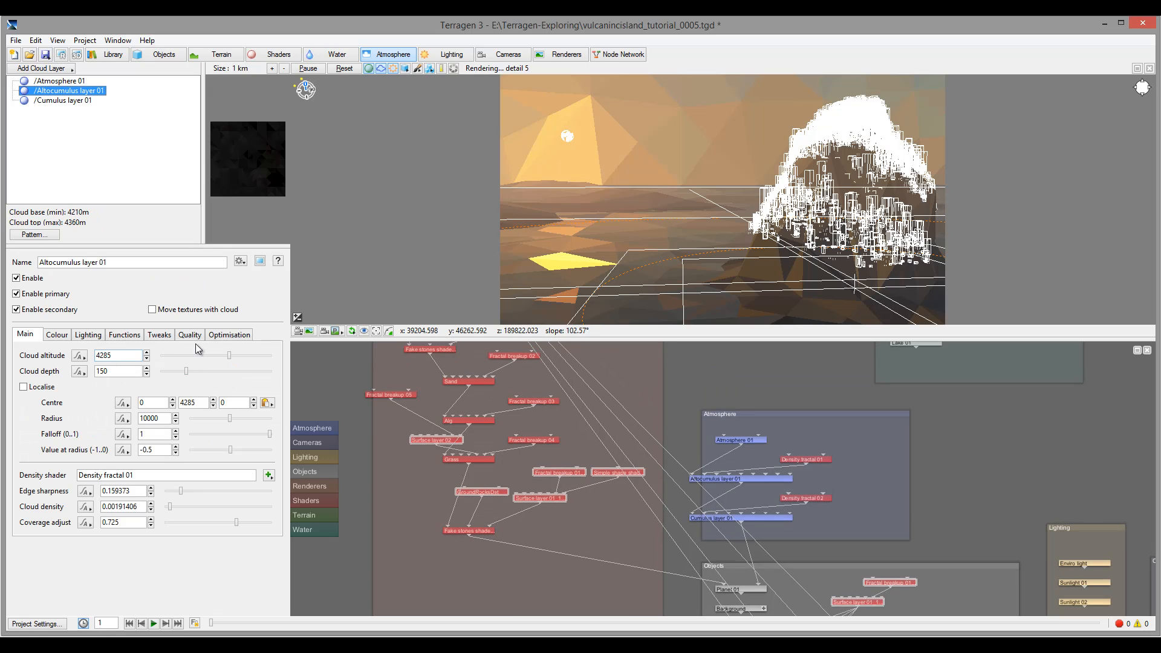
pyautogui.click(201, 334)
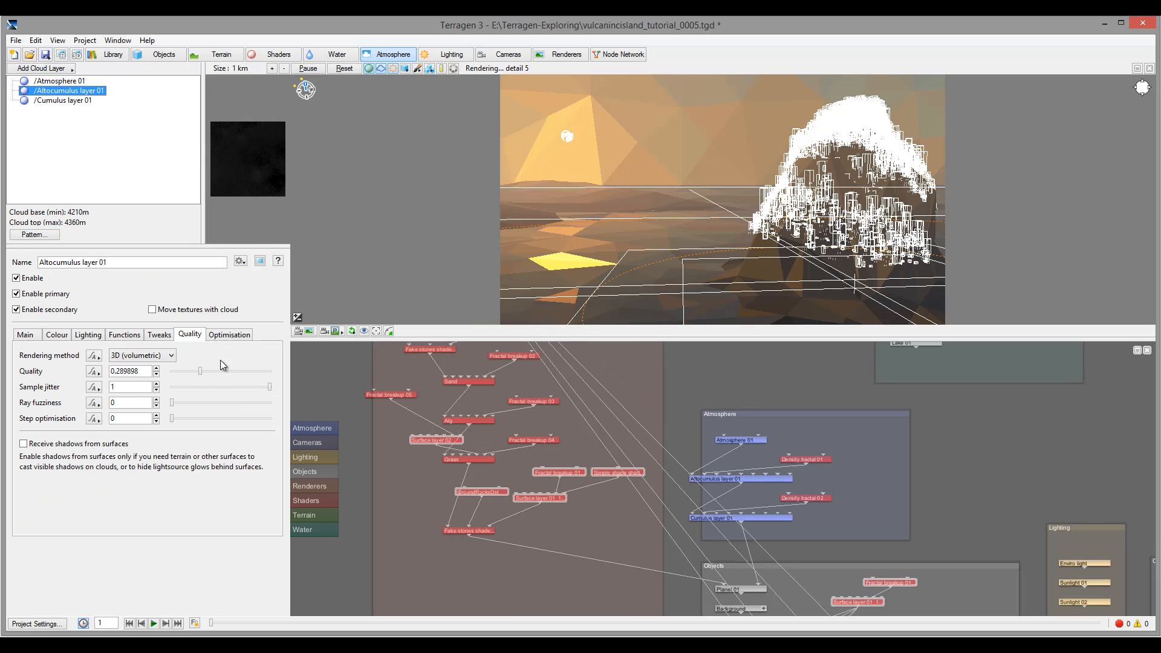
pyautogui.moveTo(202, 371); pyautogui.dragTo(209, 372)
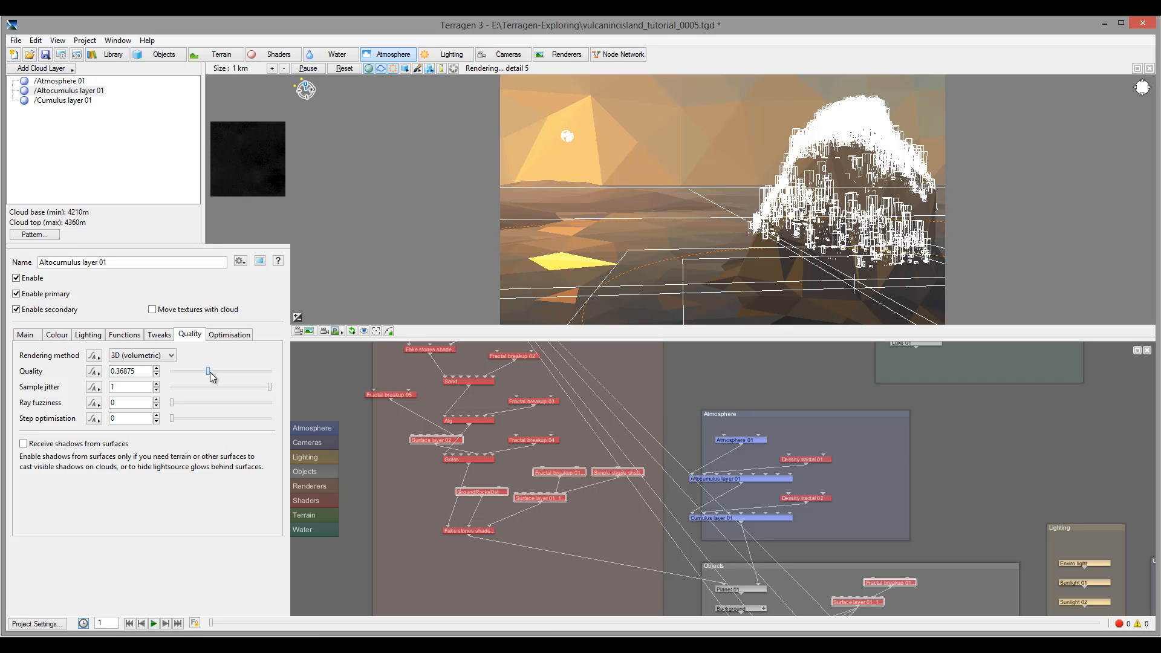
# Set the detail of the Render 01 renderer to 0.79.
pyautogui.click(564, 54)
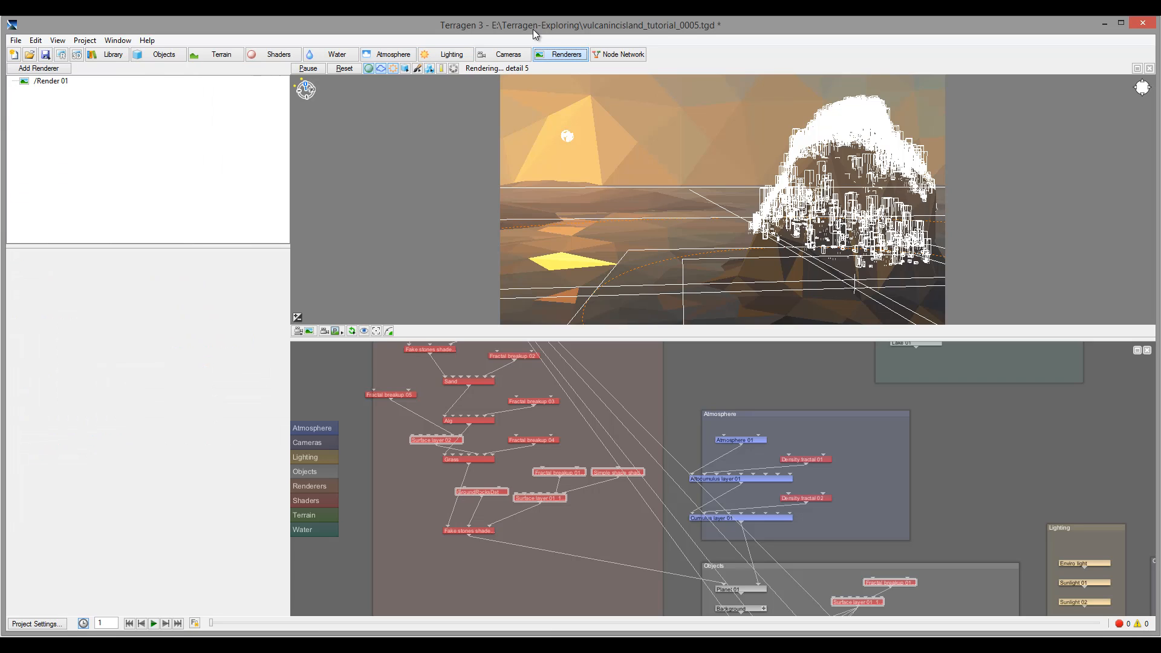
pyautogui.click(56, 81)
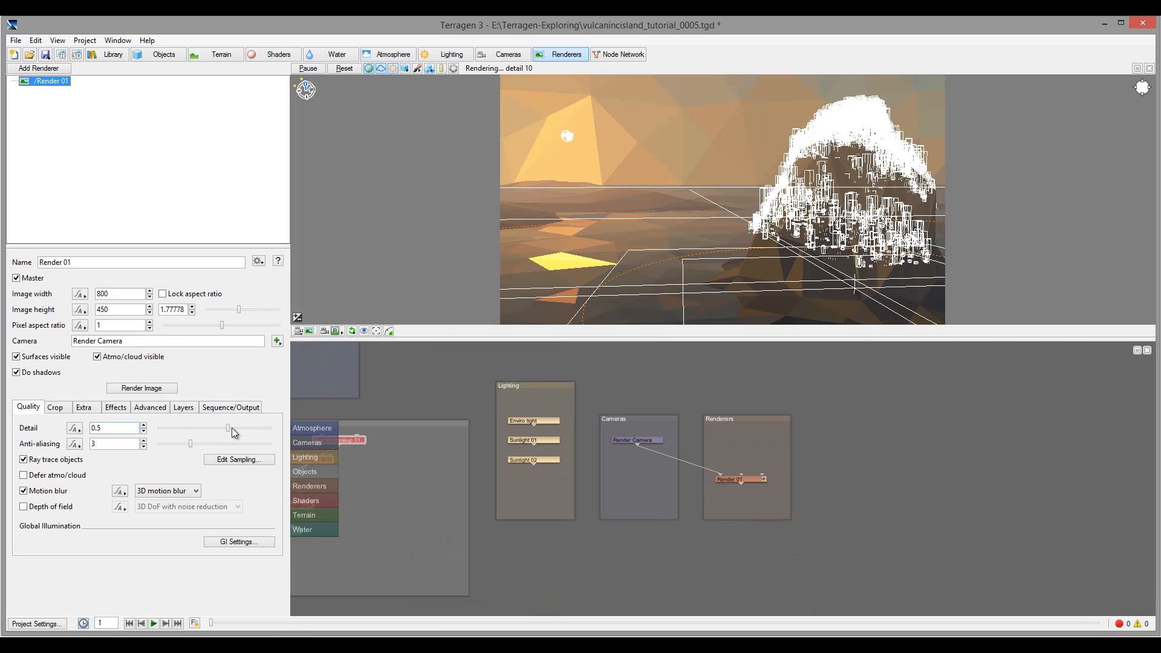
pyautogui.moveTo(229, 429); pyautogui.dragTo(271, 433)
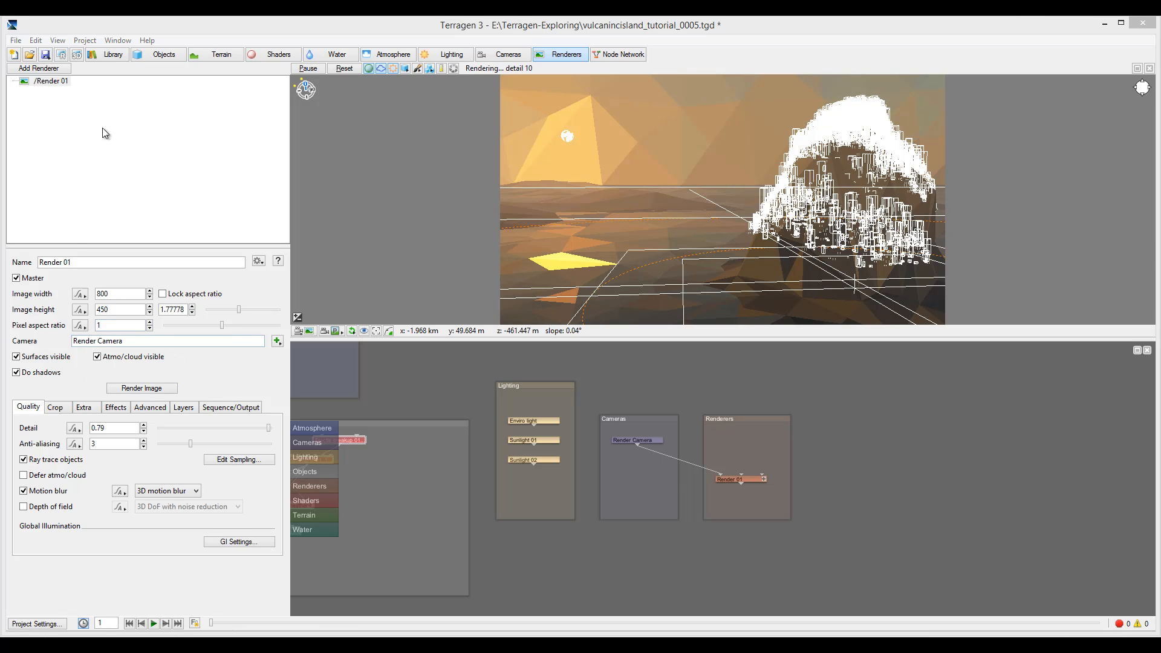
# Lock the aspect ratio of Render 01 and set its image width to 2000.
pyautogui.click(161, 294)
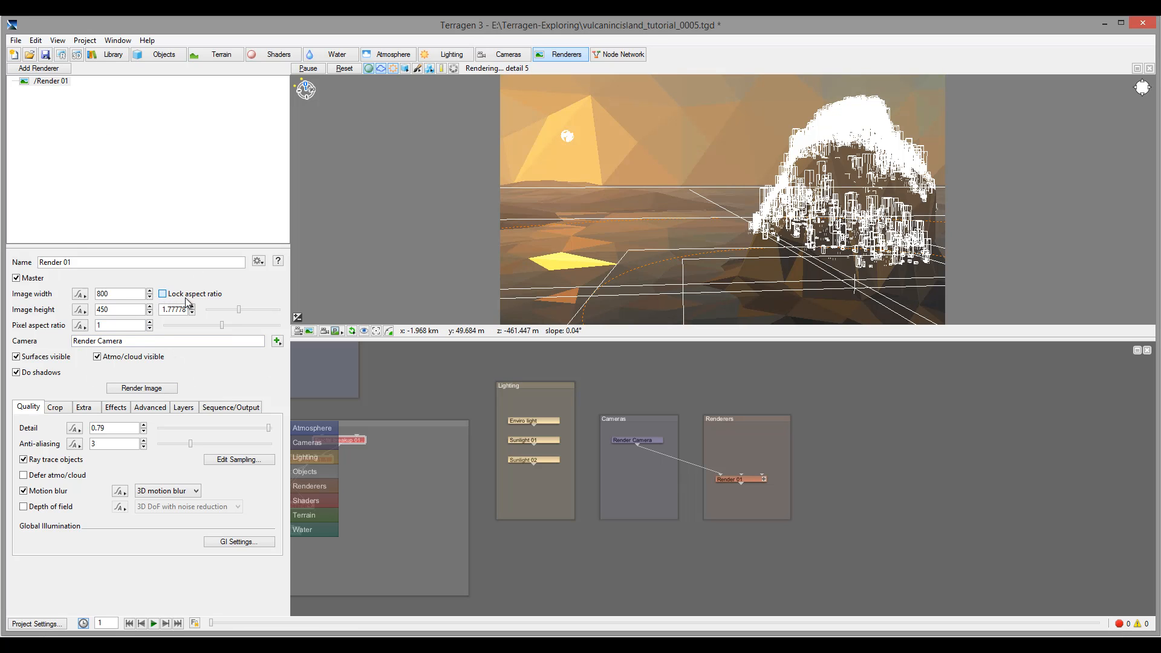
pyautogui.click(162, 294)
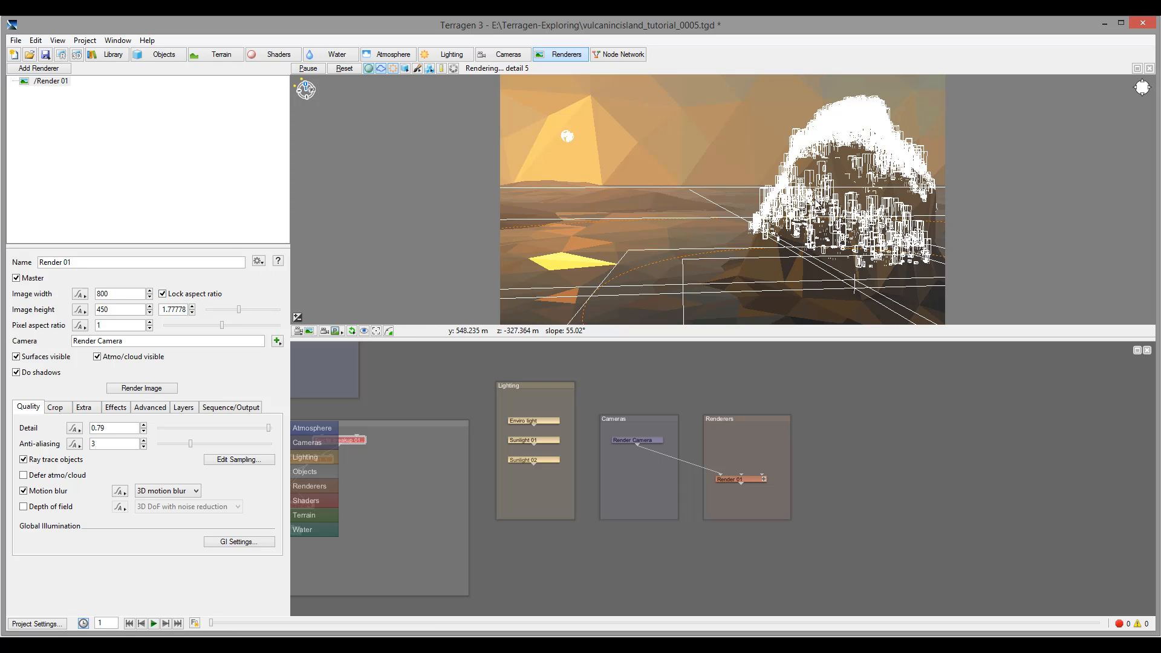
pyautogui.doubleClick(118, 296)
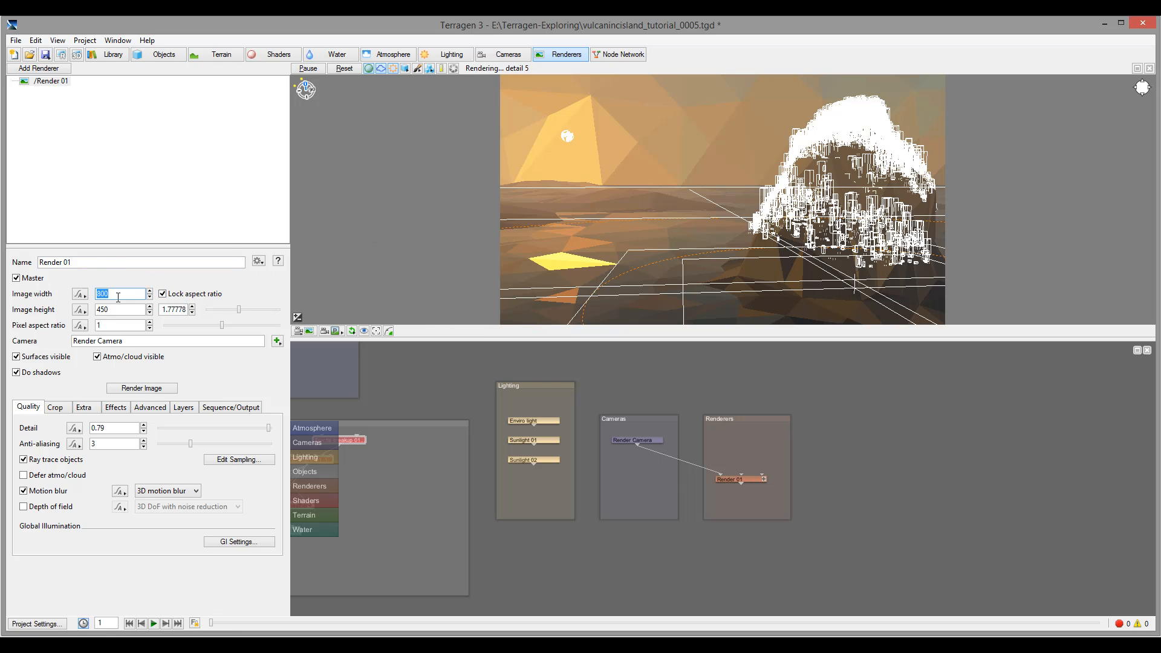
pyautogui.write('200')
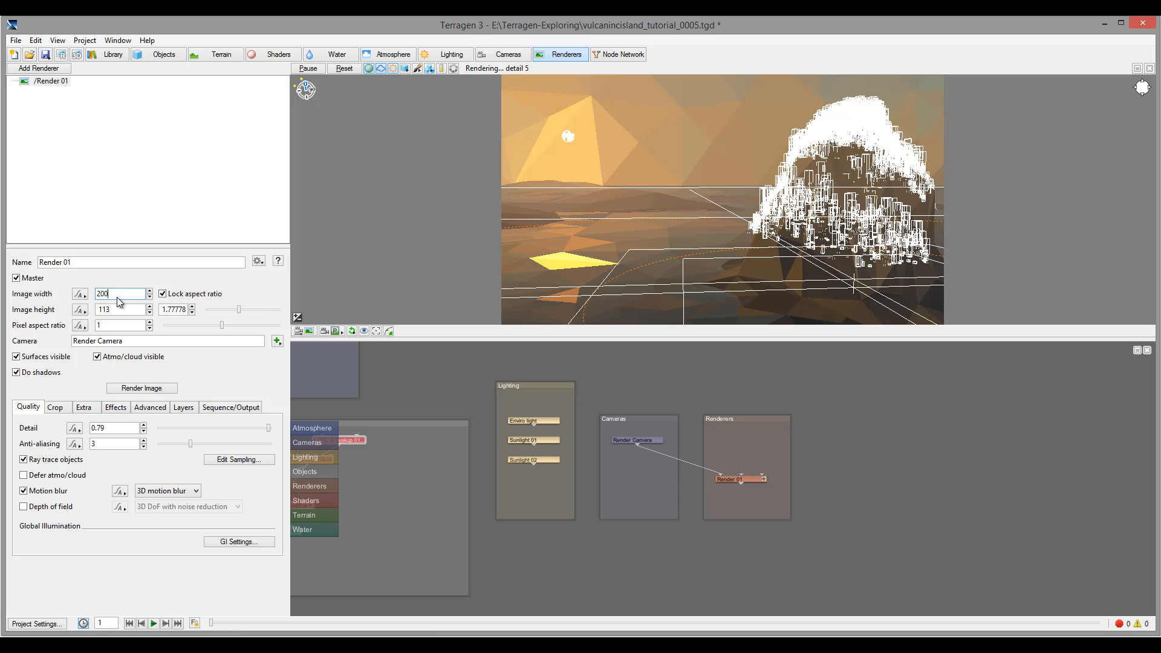
pyautogui.write('0')
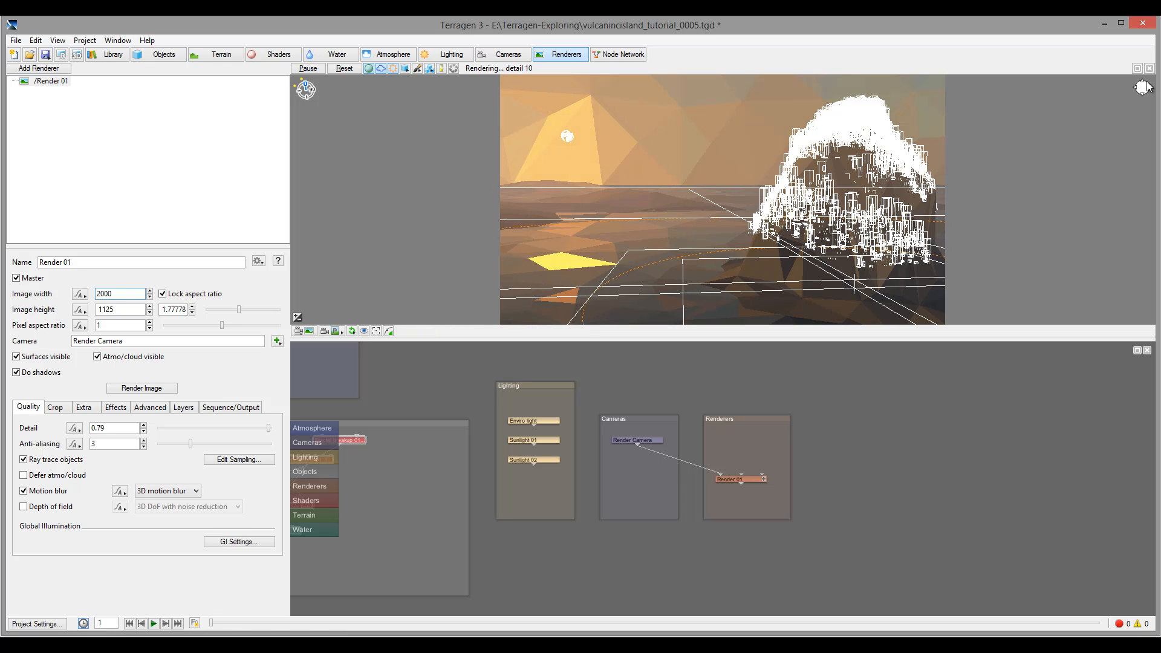
# Try banking the 3D preview's view right and left, then restore the original horizon tilt.
pyautogui.moveTo(1142, 88)
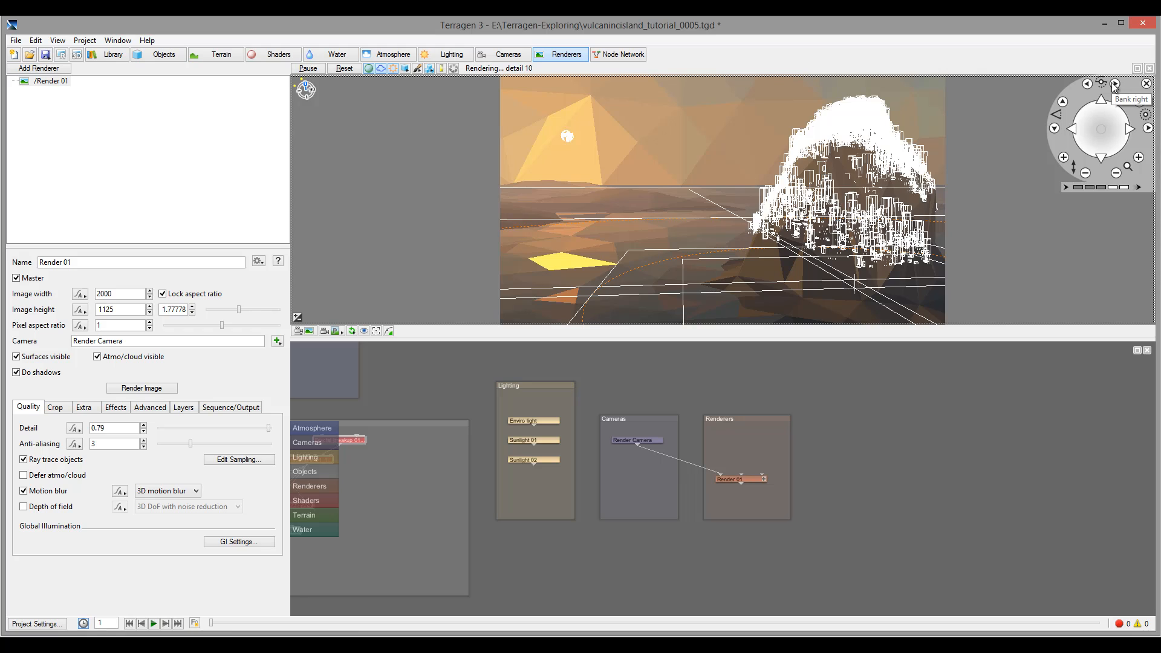
pyautogui.click(1114, 85)
pyautogui.click(1114, 84)
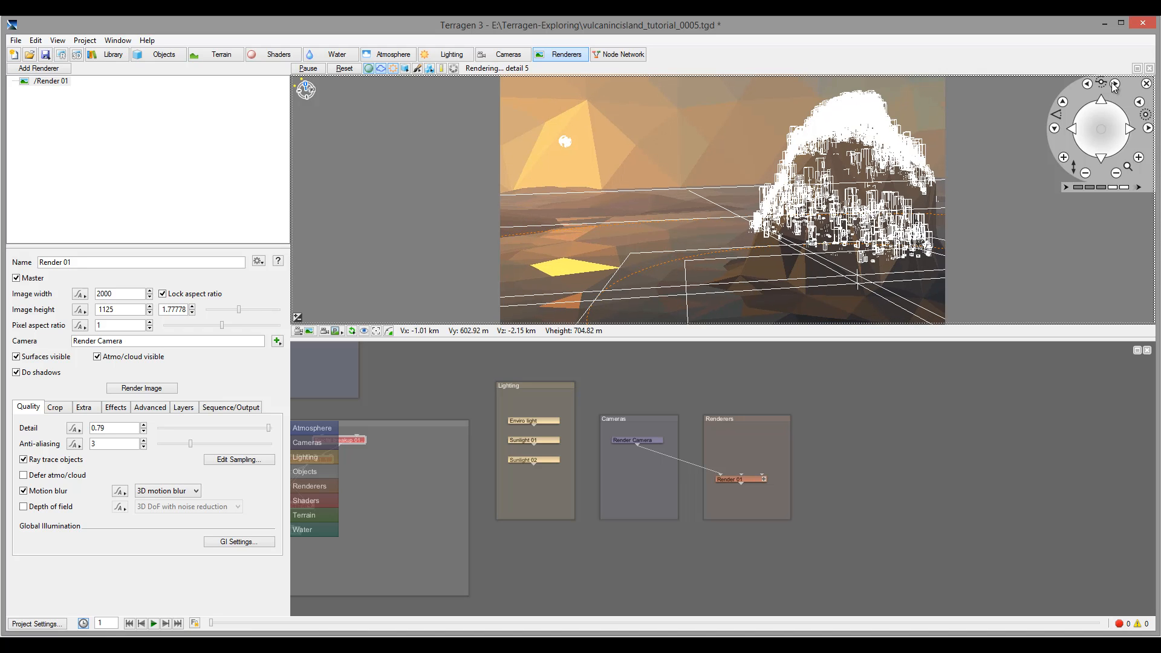
pyautogui.click(1114, 84)
pyautogui.click(1114, 84)
pyautogui.click(1087, 84)
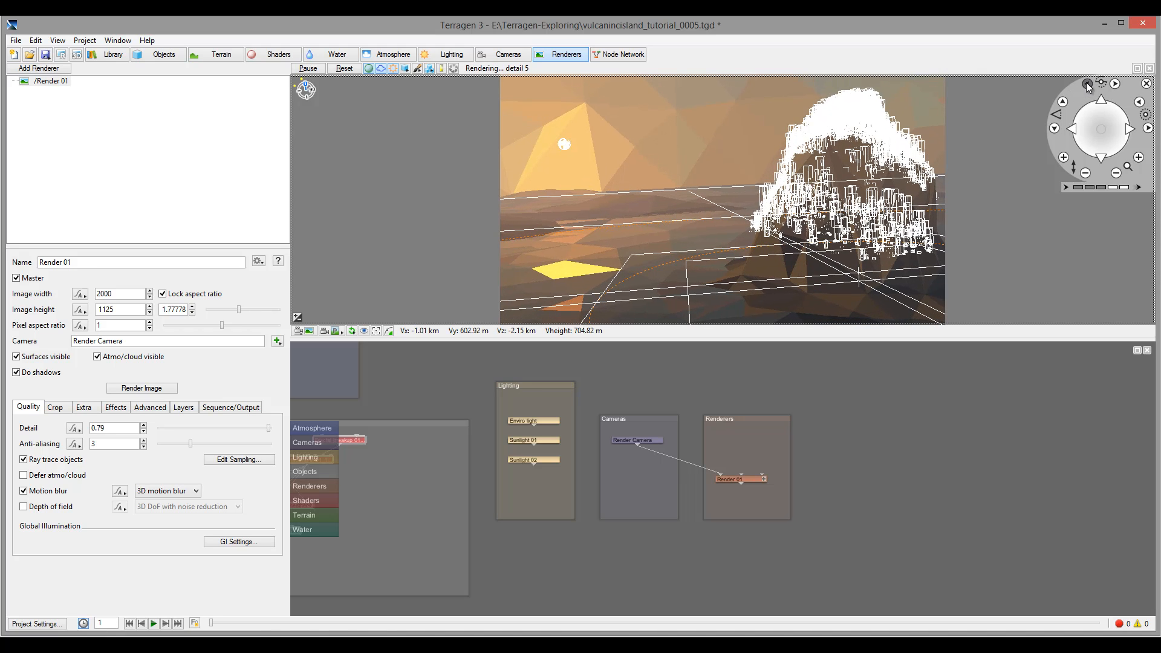
pyautogui.click(1087, 85)
pyautogui.click(1087, 85)
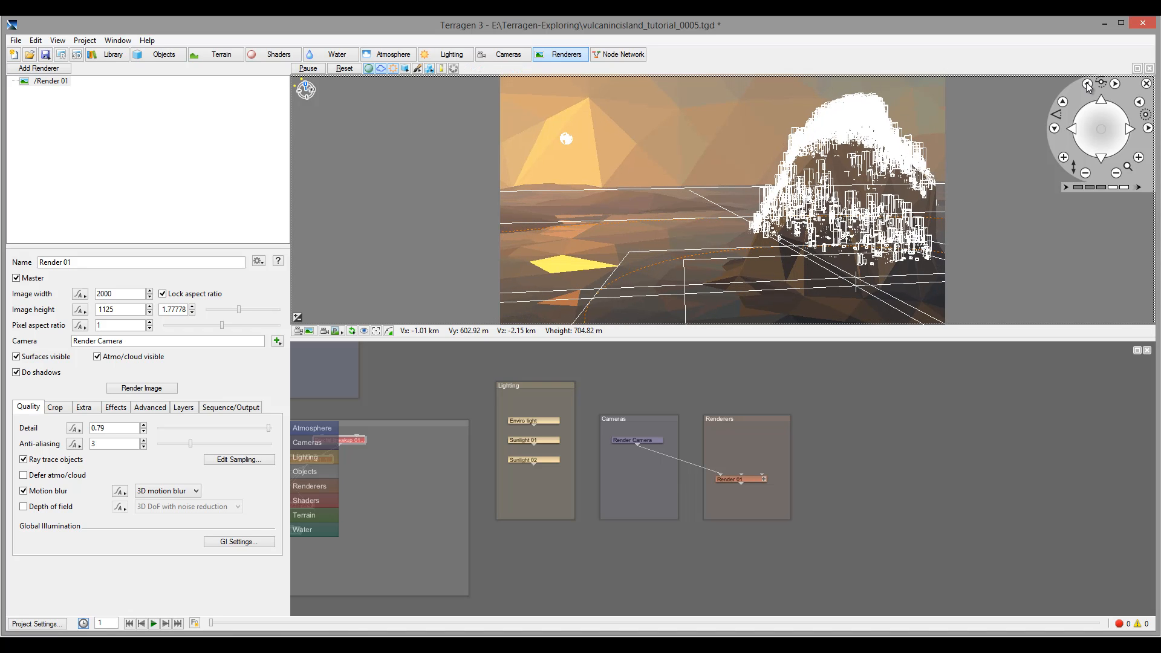
pyautogui.click(1087, 84)
pyautogui.click(1088, 84)
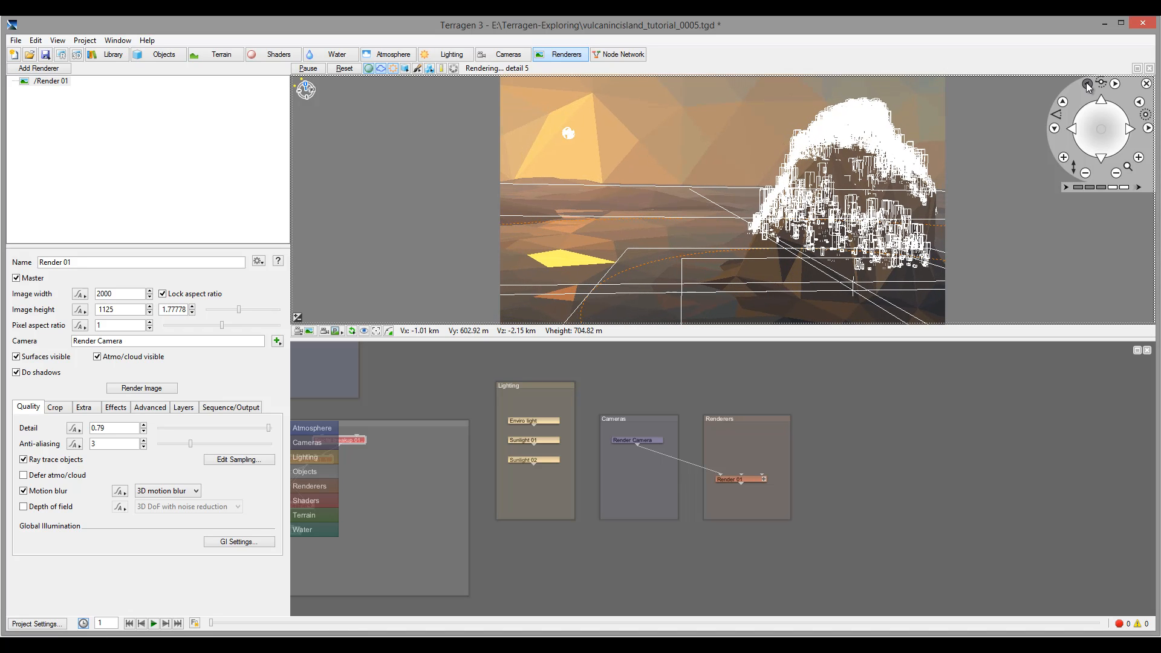
pyautogui.click(1116, 85)
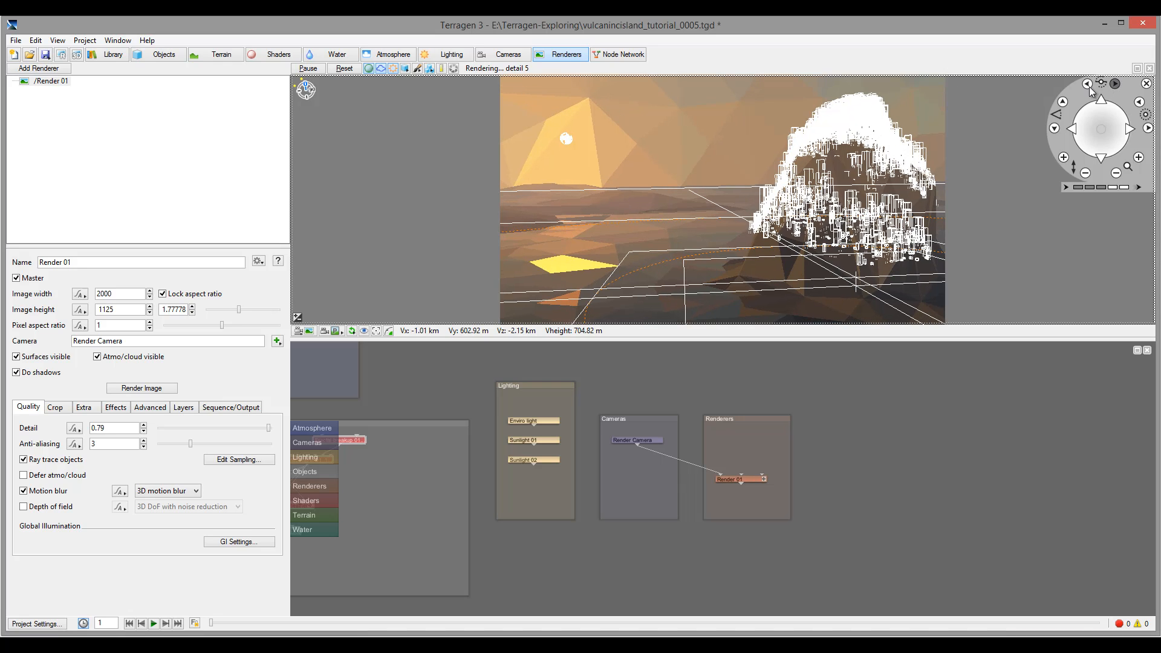
pyautogui.click(1087, 84)
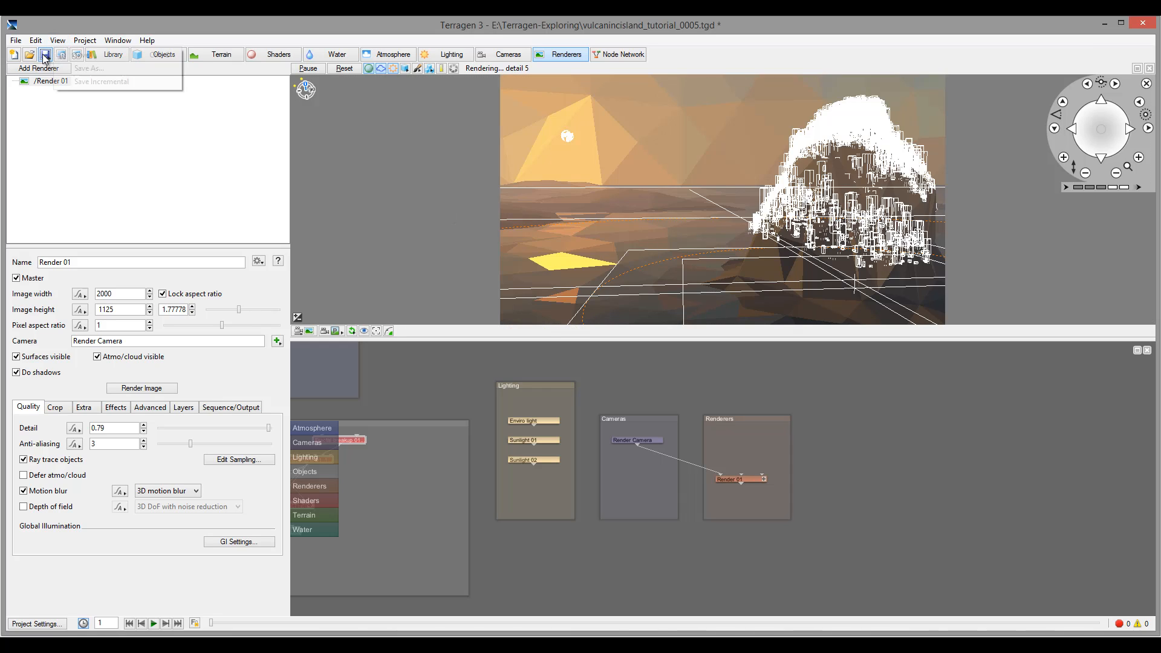
# Save the project as a new incremental version and open the render view for the final render.
pyautogui.click(45, 55)
pyautogui.click(99, 82)
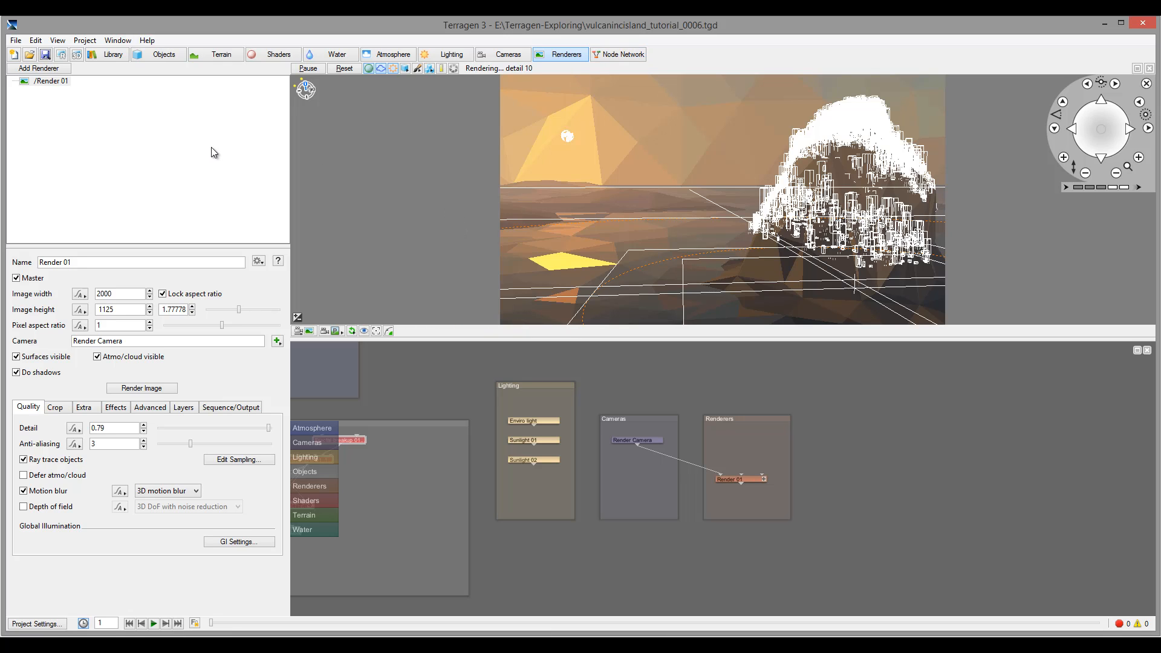
pyautogui.click(62, 55)
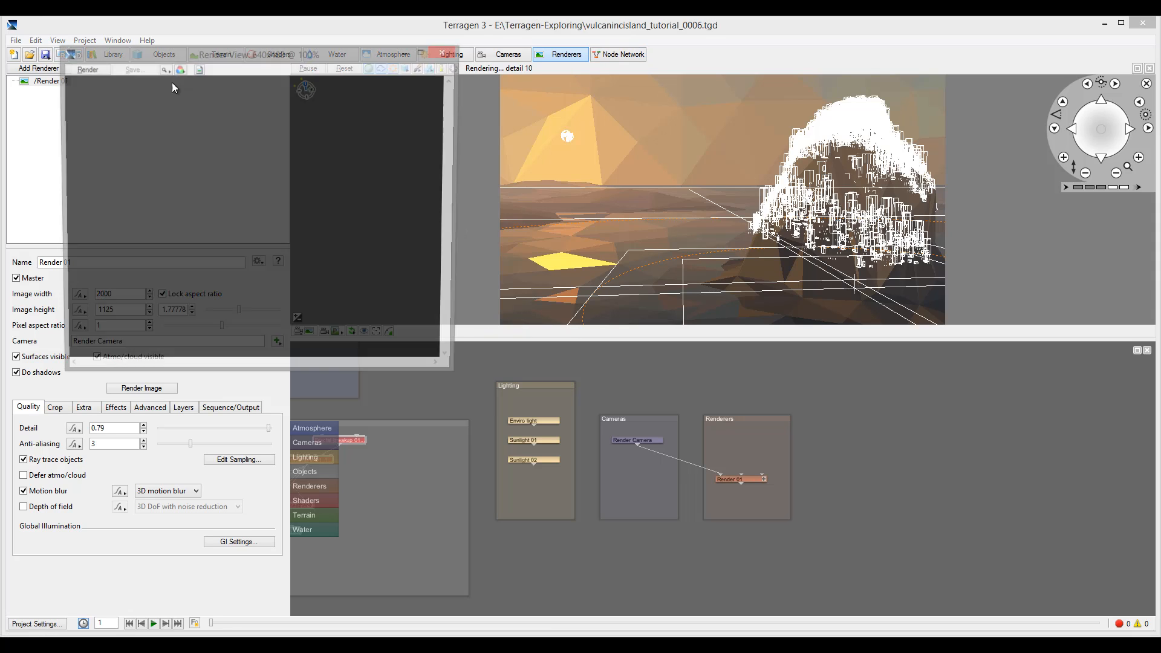